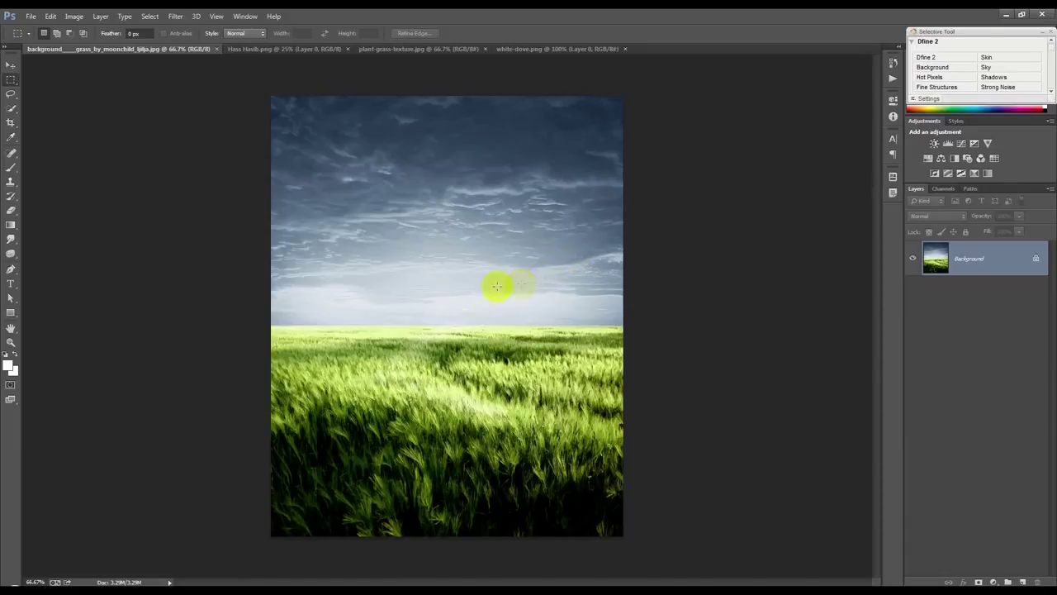
Show the rulers and bring the man cutout document into view
left_click(11, 66)
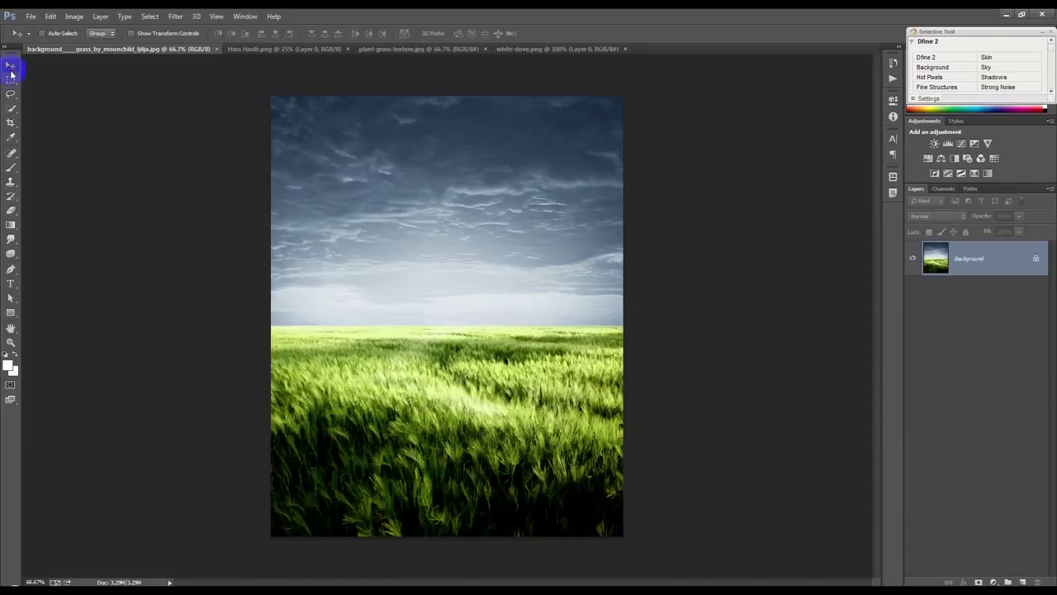
key("ctrl+r")
left_click_drag(262, 64, 264, 66)
left_click(264, 55)
left_click_drag(348, 320, 425, 266)
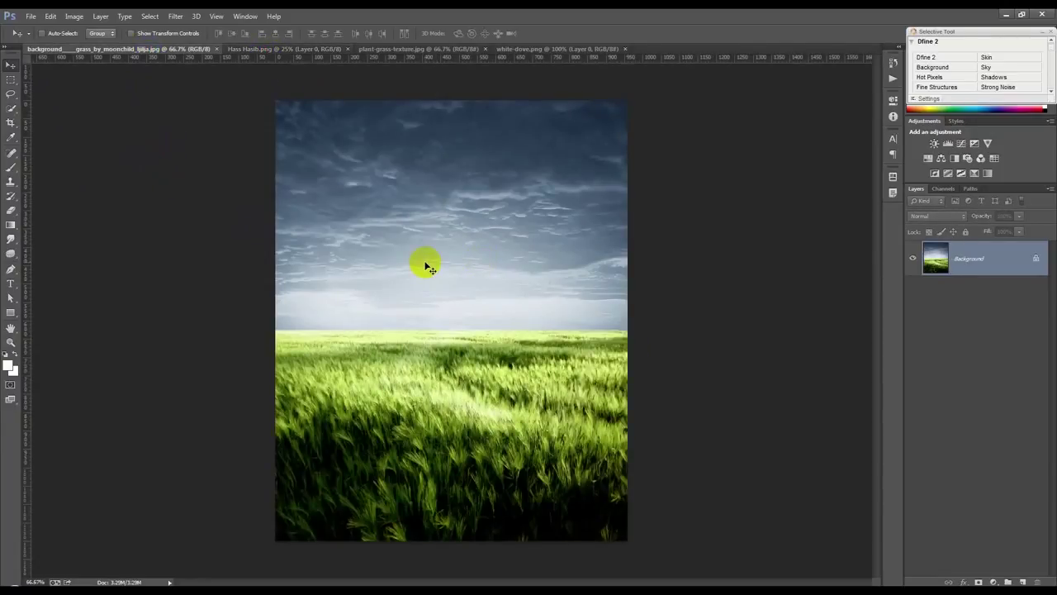
left_click_drag(363, 146, 320, 55)
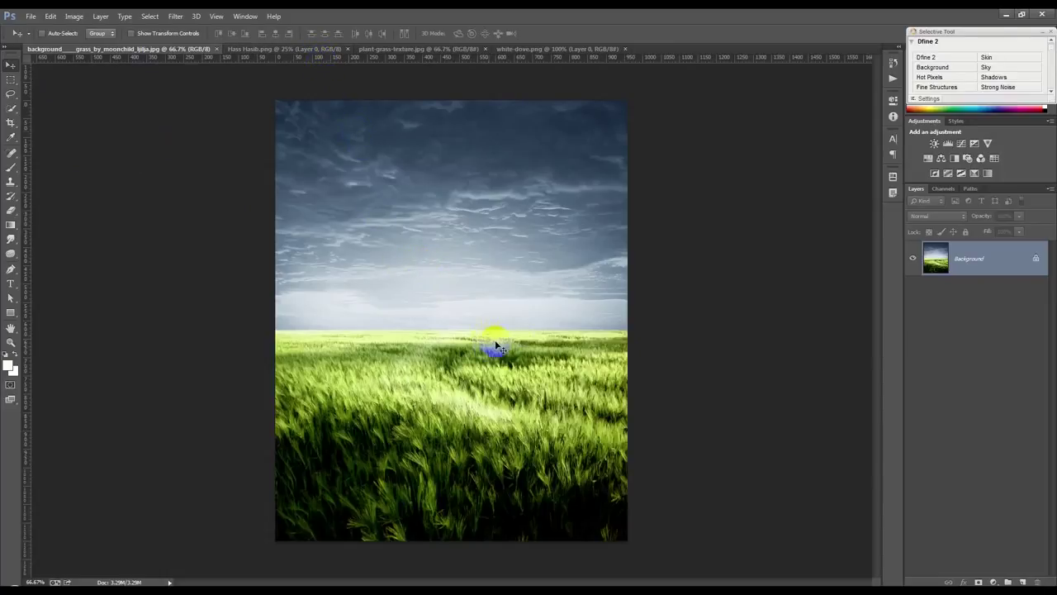
scroll(513, 347, "up", 1)
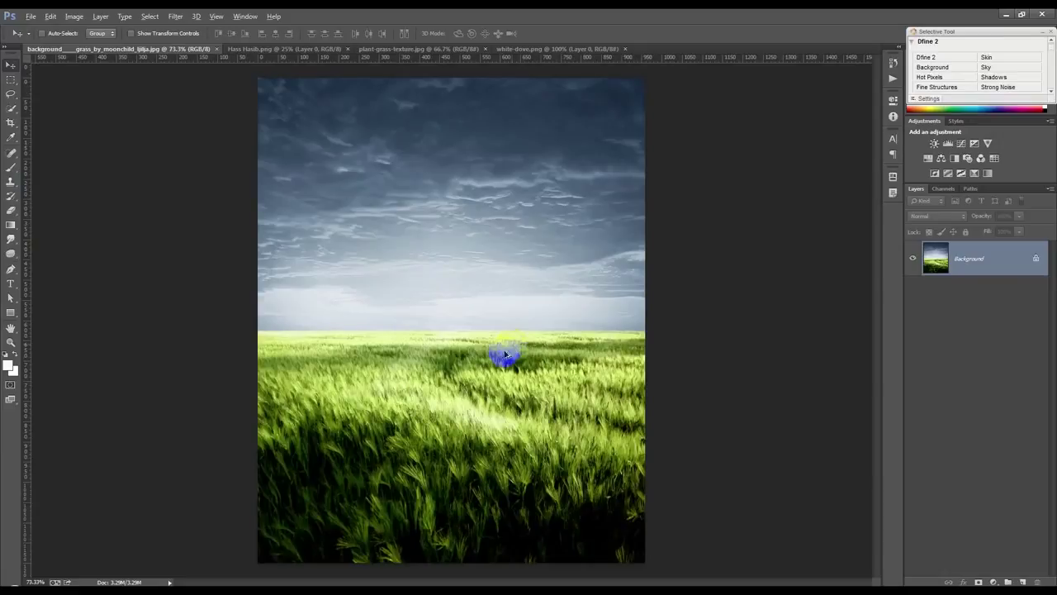
Crop the wheat-field background narrower at the left and right edges
left_click(12, 121)
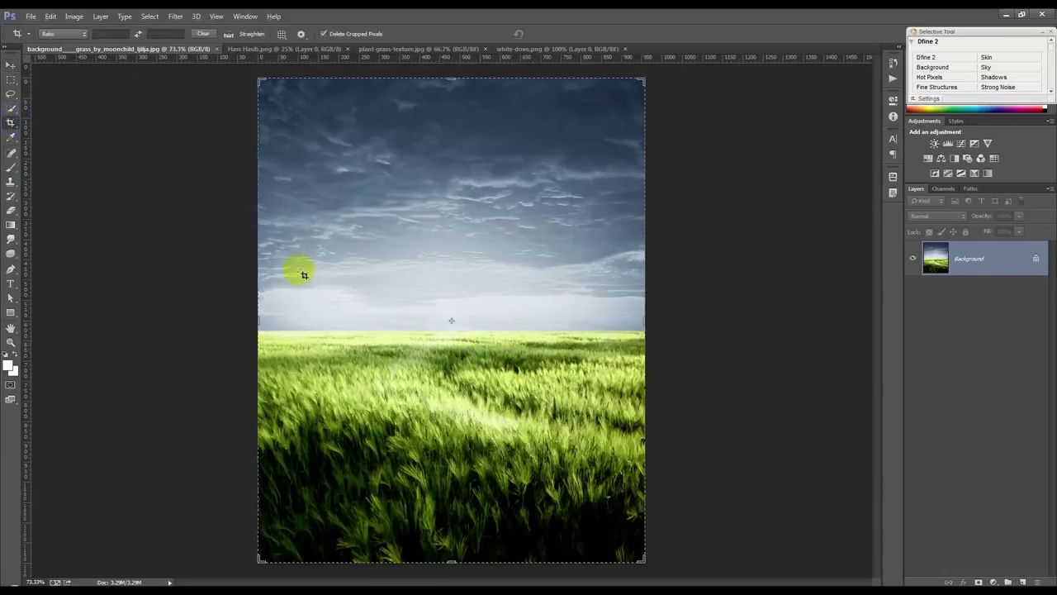
left_click_drag(258, 314, 269, 314)
left_click(555, 34)
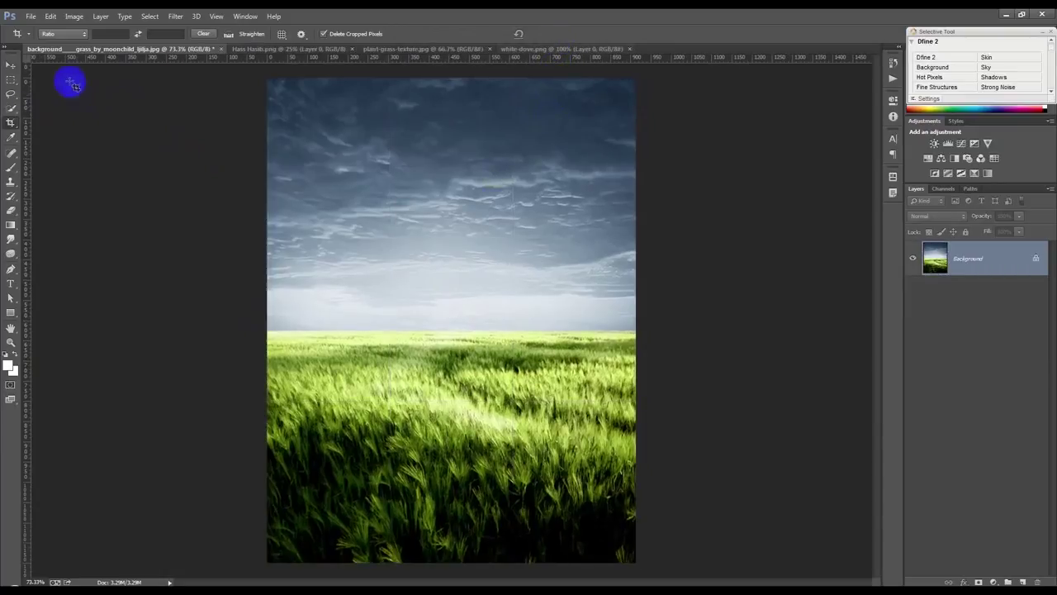
left_click(11, 65)
Drag the man cutout layer onto the wheat-field image
left_click(251, 52)
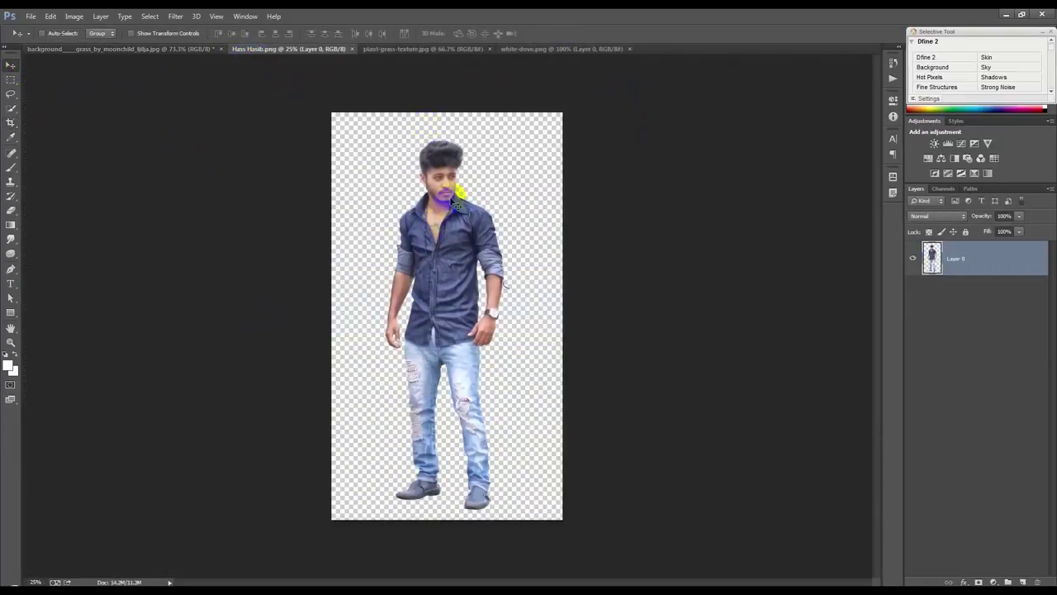
left_click_drag(472, 216, 432, 115)
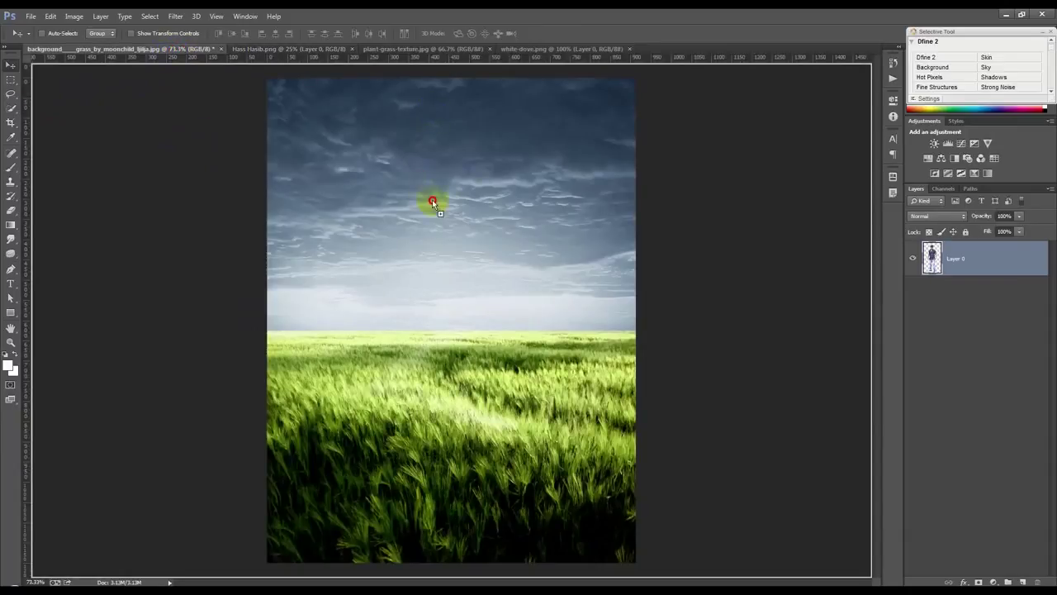
left_click_drag(432, 116, 472, 284)
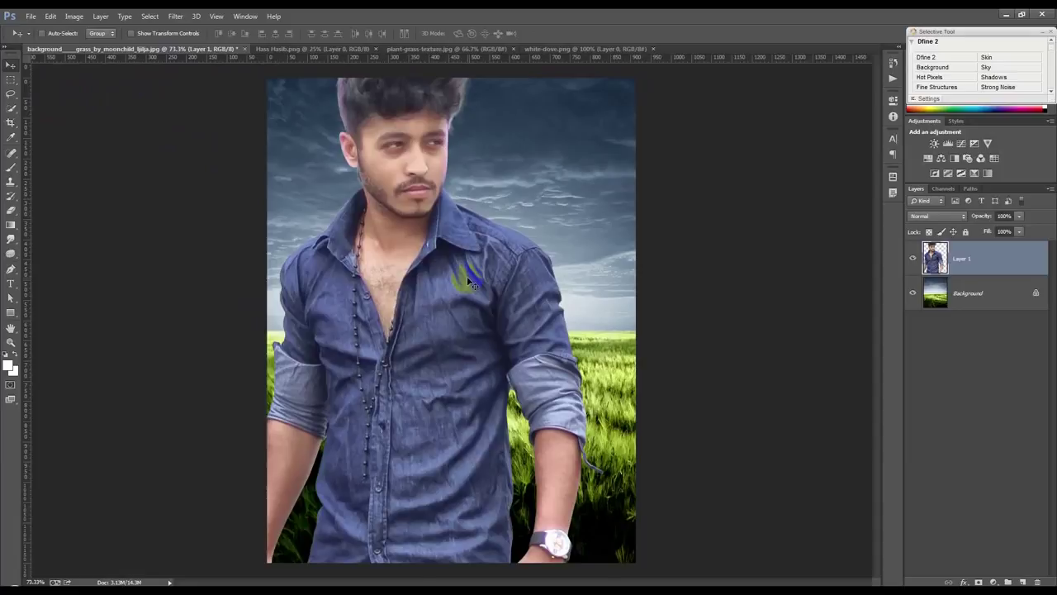
Scale the man to 53%, shrink him further, and place him near the horizon
key("ctrl+t")
left_click(170, 33)
type("53")
key("Return")
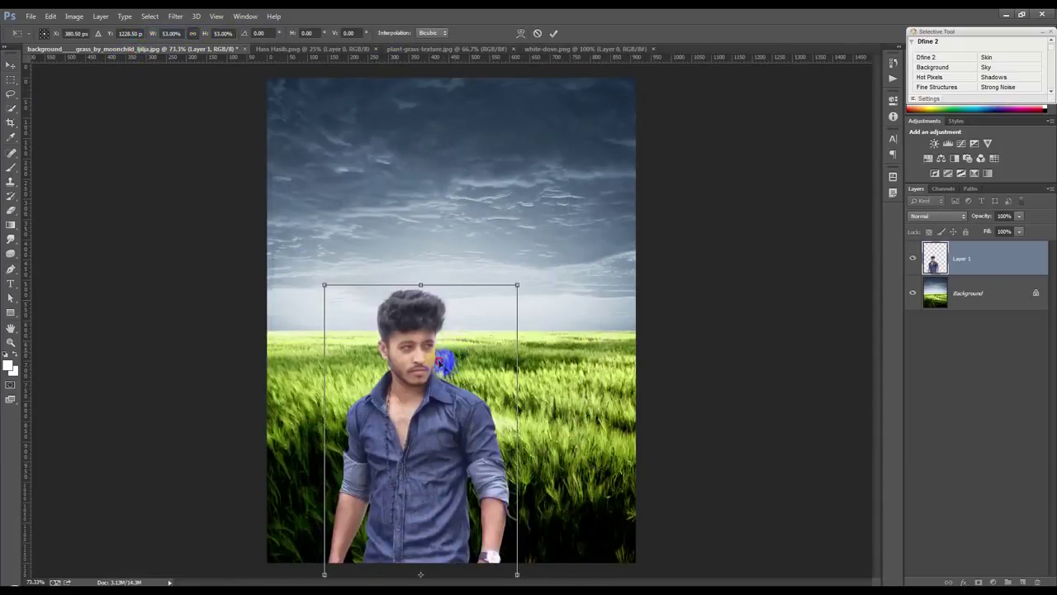
left_click_drag(443, 361, 487, 188)
left_click_drag(566, 111, 523, 229)
mouse_move(482, 263)
left_mouse_down()
mouse_move(508, 190)
mouse_move(490, 199)
mouse_move(502, 180)
mouse_move(496, 197)
left_mouse_up()
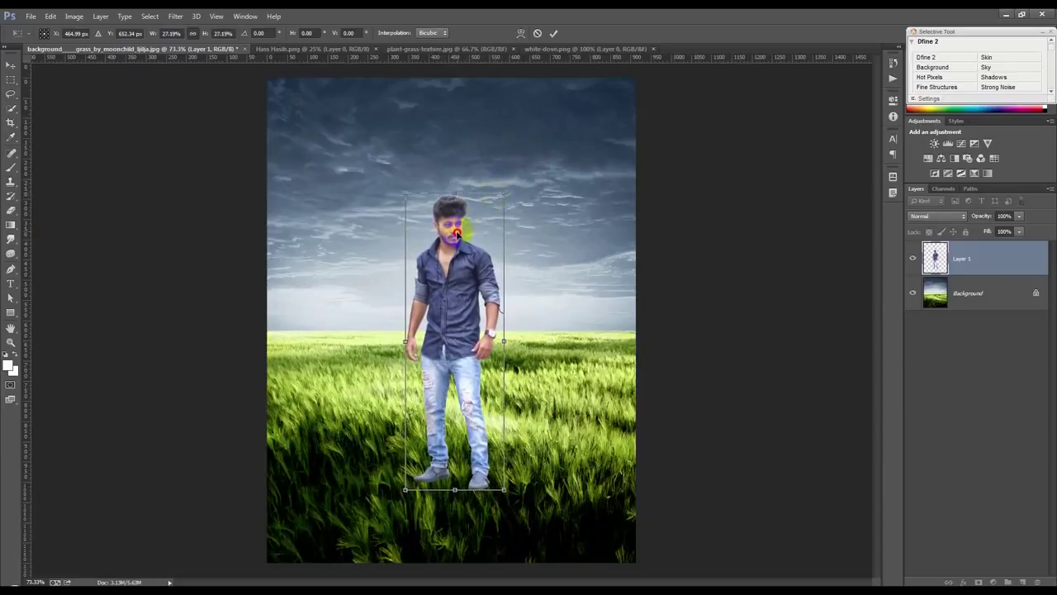
left_click(553, 33)
left_click(515, 350)
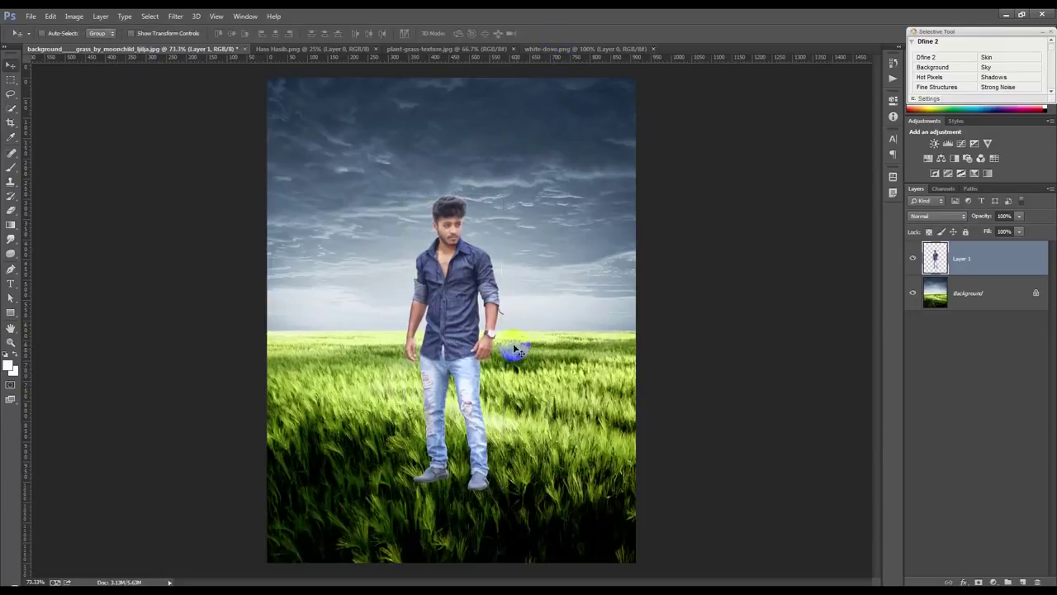
Add a layer mask to the man's layer and nudge him slightly down and right
left_click(978, 578)
left_click(423, 442)
key("alt")
scroll(438, 282, "down", 5)
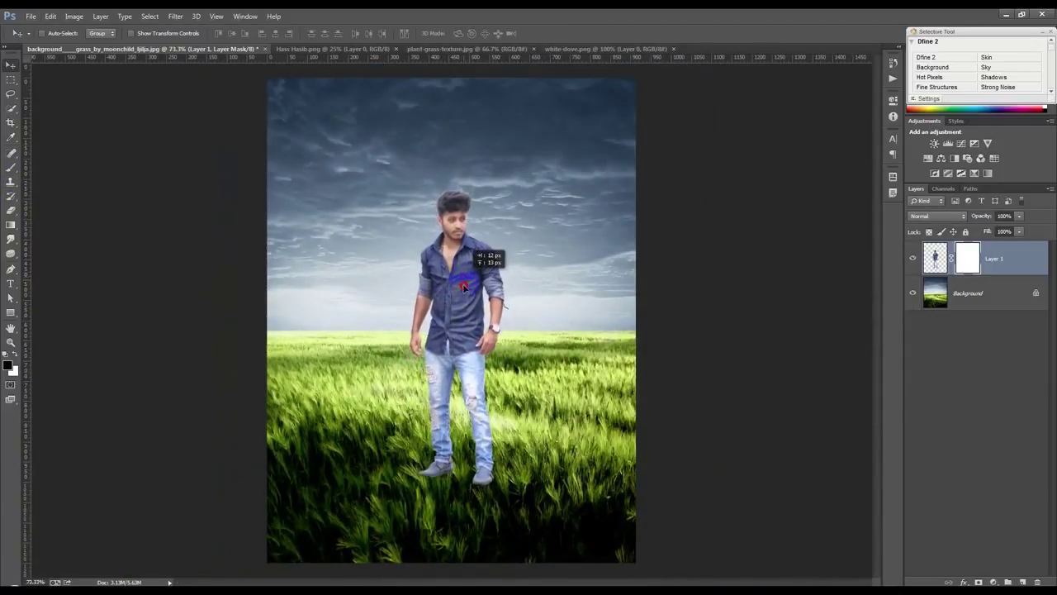
left_click_drag(462, 287, 468, 299)
Enlarge the man to about 116% and lower him slightly into the grass
key("ctrl+t")
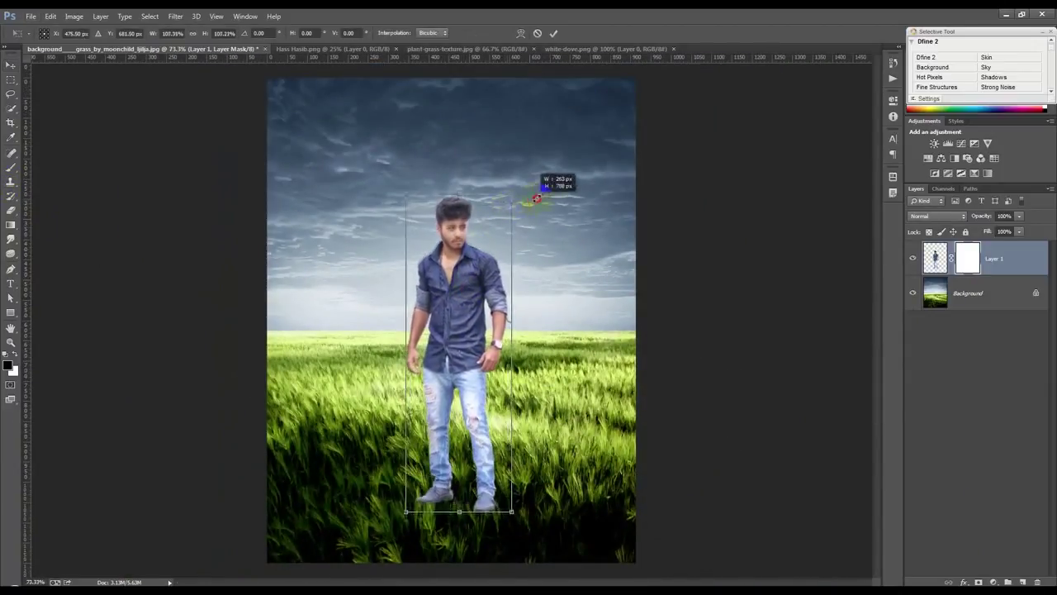
left_click_drag(508, 206, 548, 193)
left_click_drag(462, 262, 460, 268)
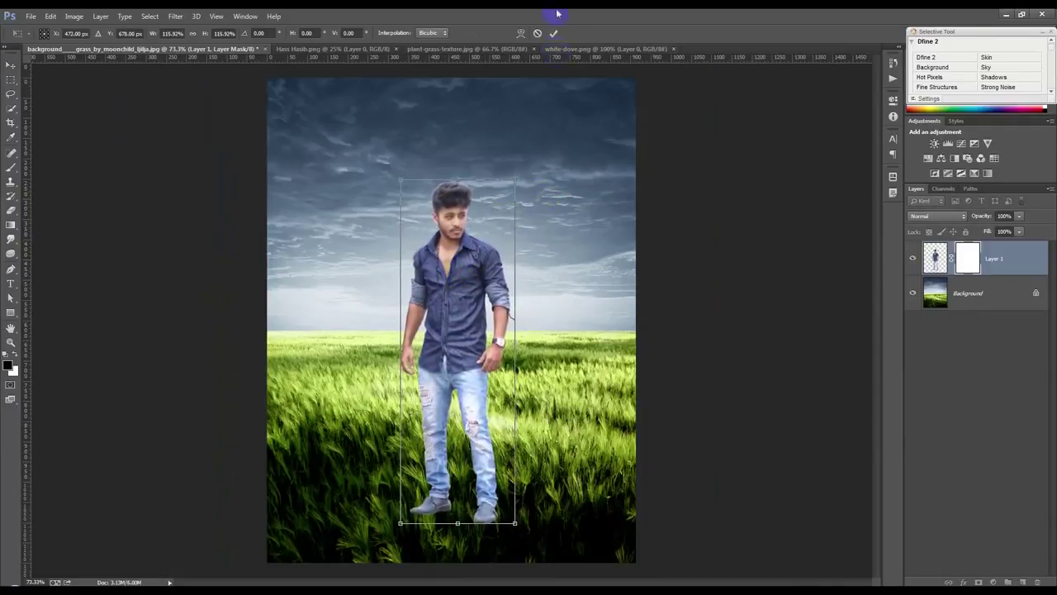
left_click(555, 36)
scroll(467, 377, "up", 2)
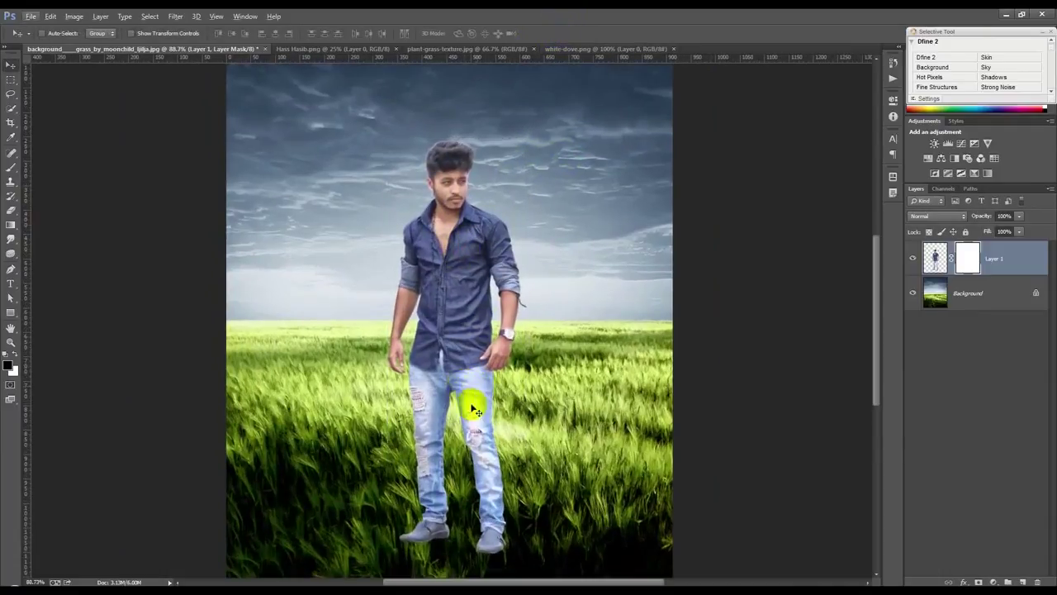
Choose the 112 px grass brush, set the colours, and paint grass over his right foot
left_click(12, 170)
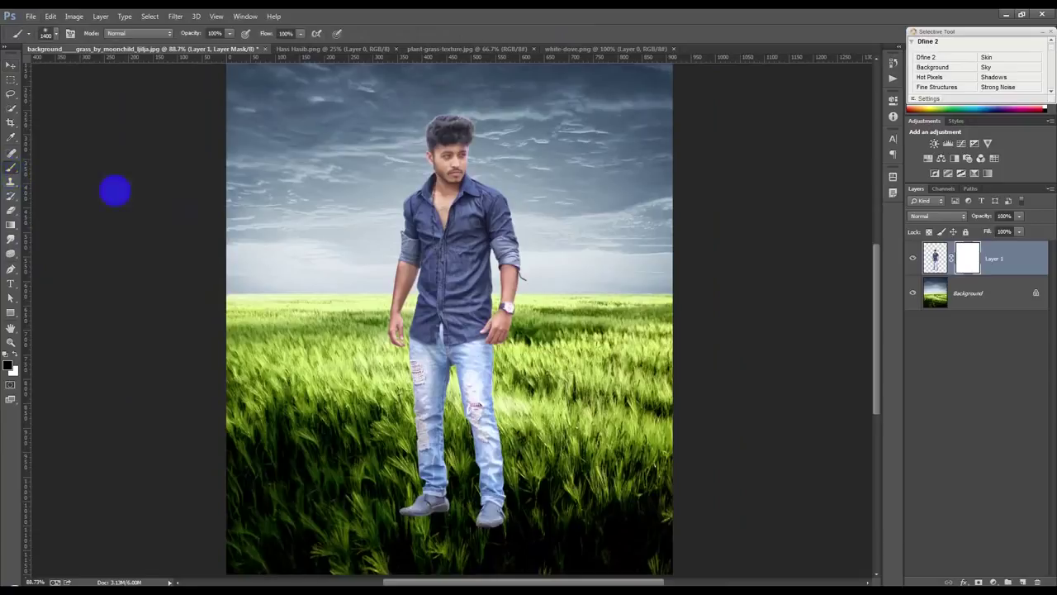
right_click(328, 245)
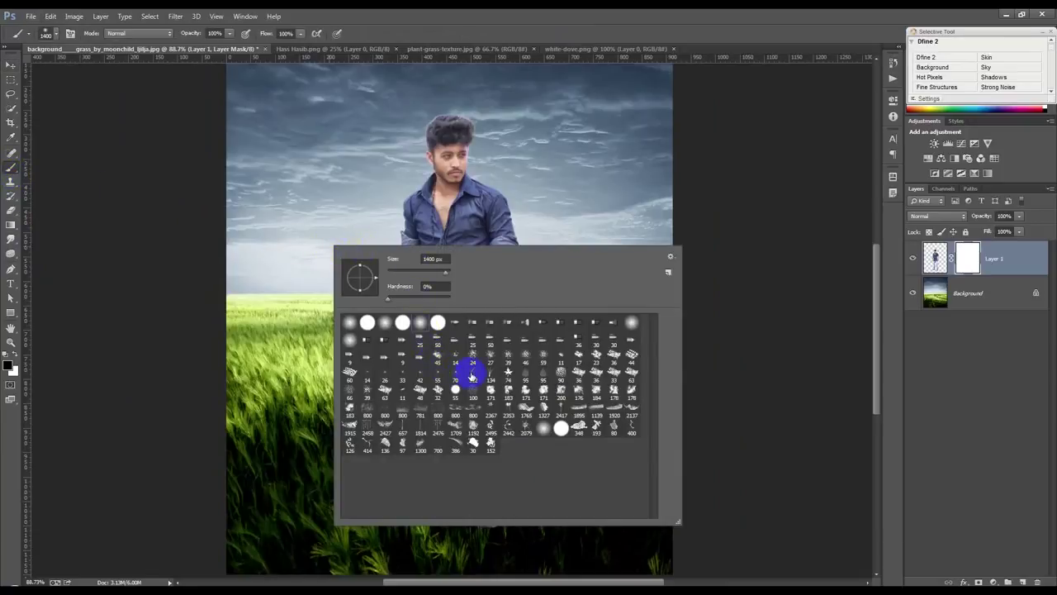
left_click(473, 376)
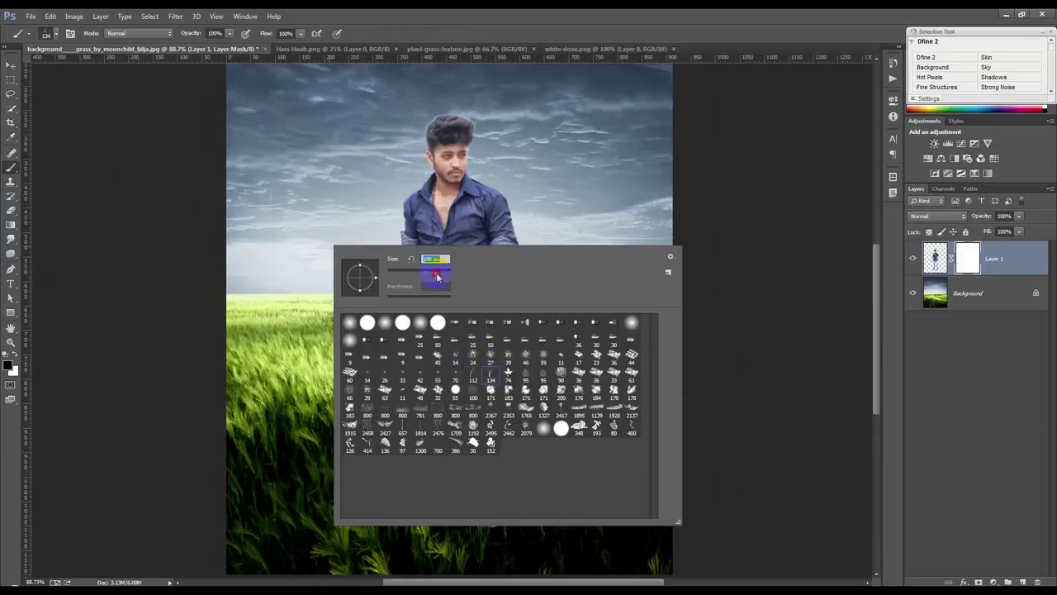
left_click(392, 22)
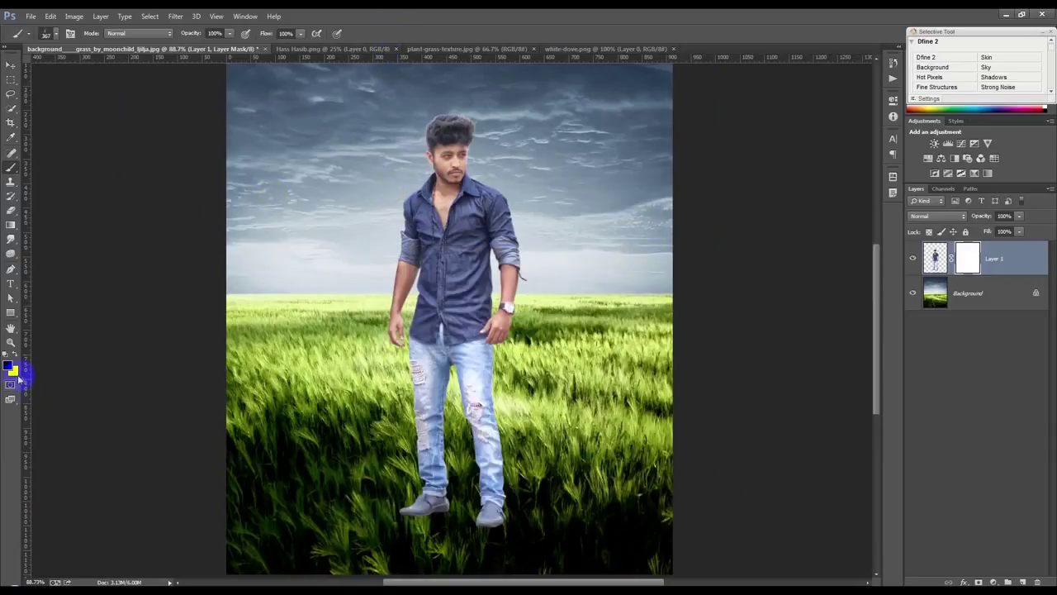
left_click(13, 373)
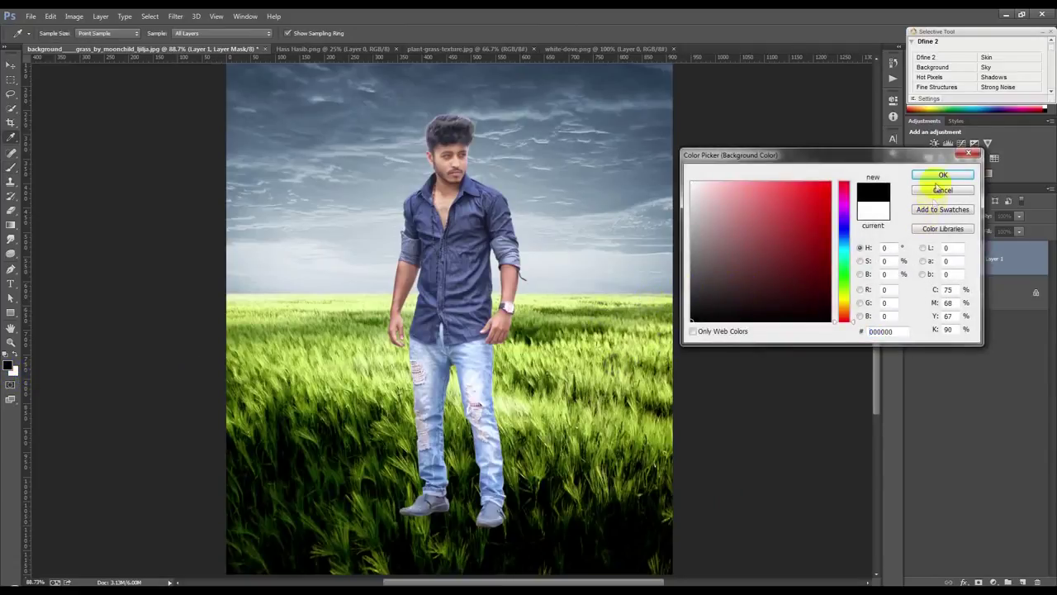
key("Return")
scroll(456, 523, "up", 1)
mouse_move(498, 507)
left_mouse_down()
mouse_move(514, 464)
mouse_move(468, 472)
mouse_move(507, 460)
mouse_move(420, 513)
mouse_move(378, 502)
mouse_move(503, 455)
mouse_move(384, 449)
mouse_move(455, 406)
mouse_move(396, 387)
mouse_move(425, 377)
mouse_move(429, 364)
mouse_move(455, 364)
mouse_move(515, 402)
mouse_move(496, 422)
mouse_move(503, 449)
mouse_move(464, 433)
left_mouse_up()
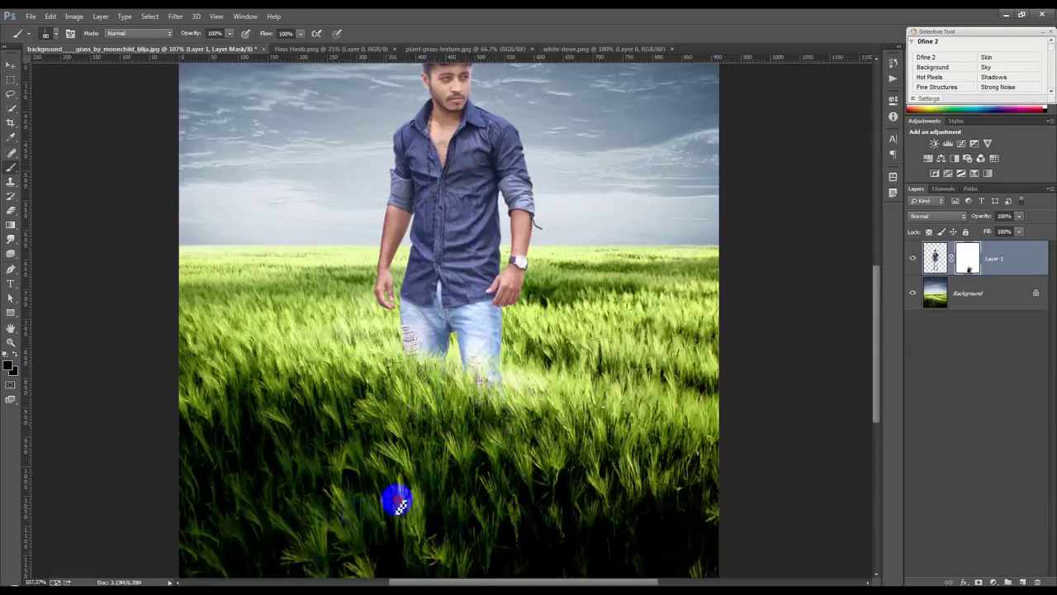
Paint grass-brush strokes on Layer 1's mask over the man's feet and lower jeans
scroll(444, 446, "down", 1)
mouse_move(446, 419)
left_mouse_down()
mouse_move(483, 378)
mouse_move(405, 359)
left_mouse_up()
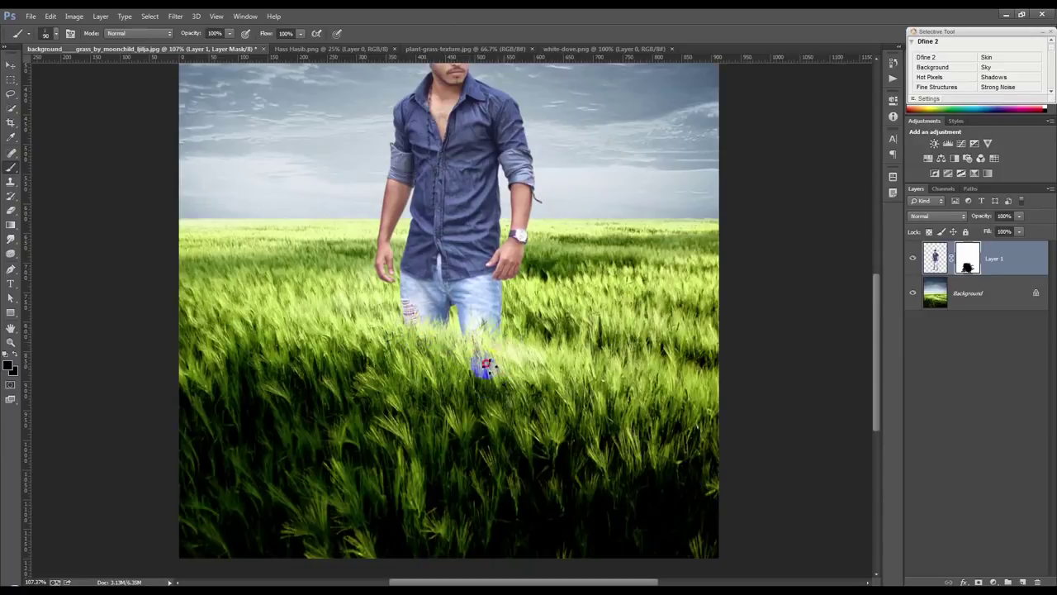
left_click_drag(426, 415, 444, 454)
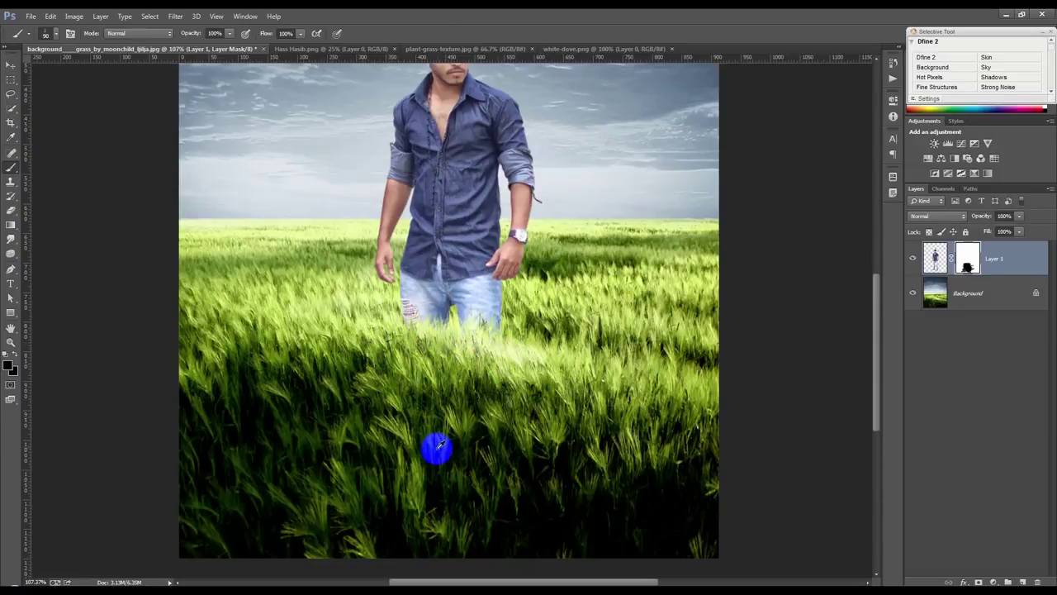
scroll(437, 448, "down", 3)
key("ctrl+t")
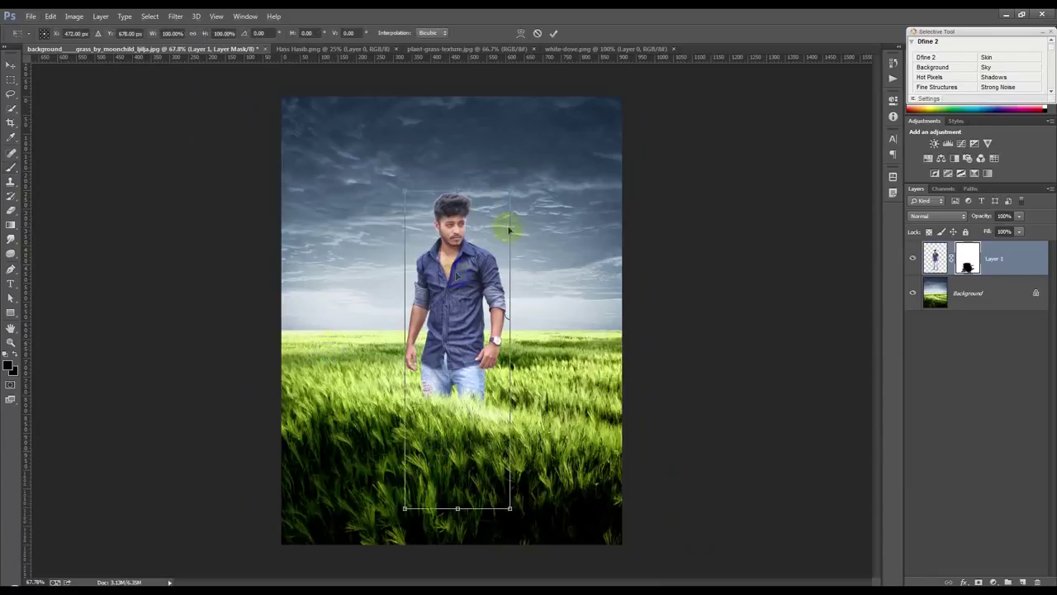
Scale the man down to about 75% and shift him toward the middle of the field
left_click_drag(511, 187, 501, 219)
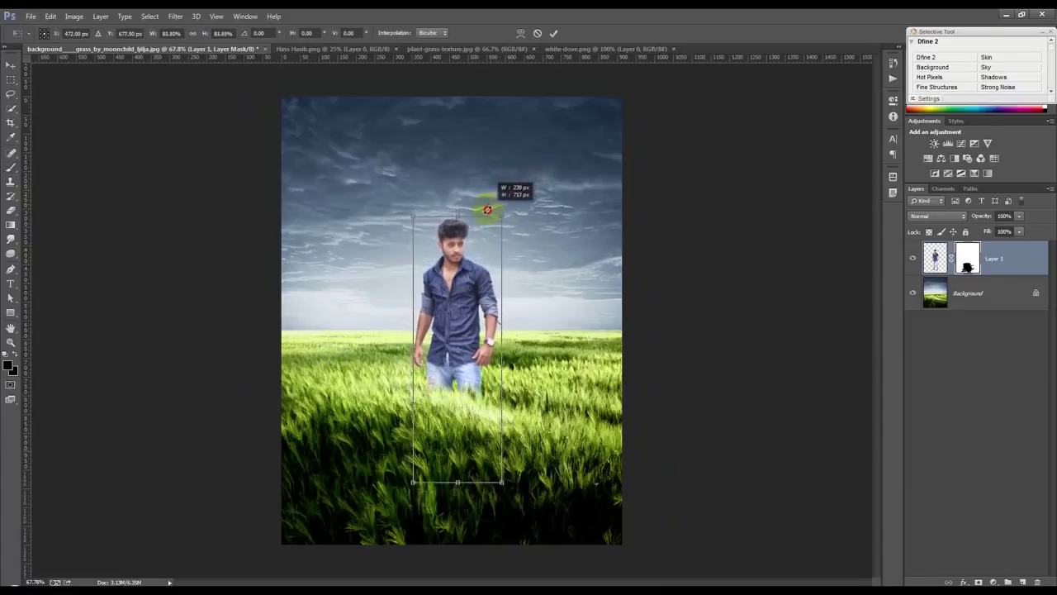
mouse_move(452, 271)
left_mouse_down()
mouse_move(484, 283)
mouse_move(471, 289)
mouse_move(498, 285)
left_mouse_up()
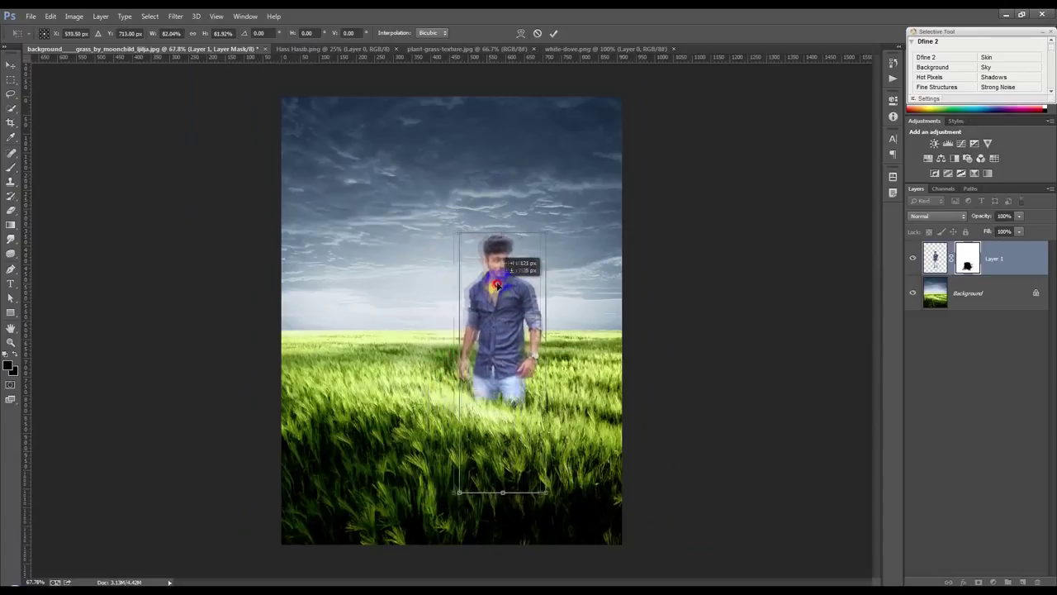
left_click_drag(498, 285, 493, 286)
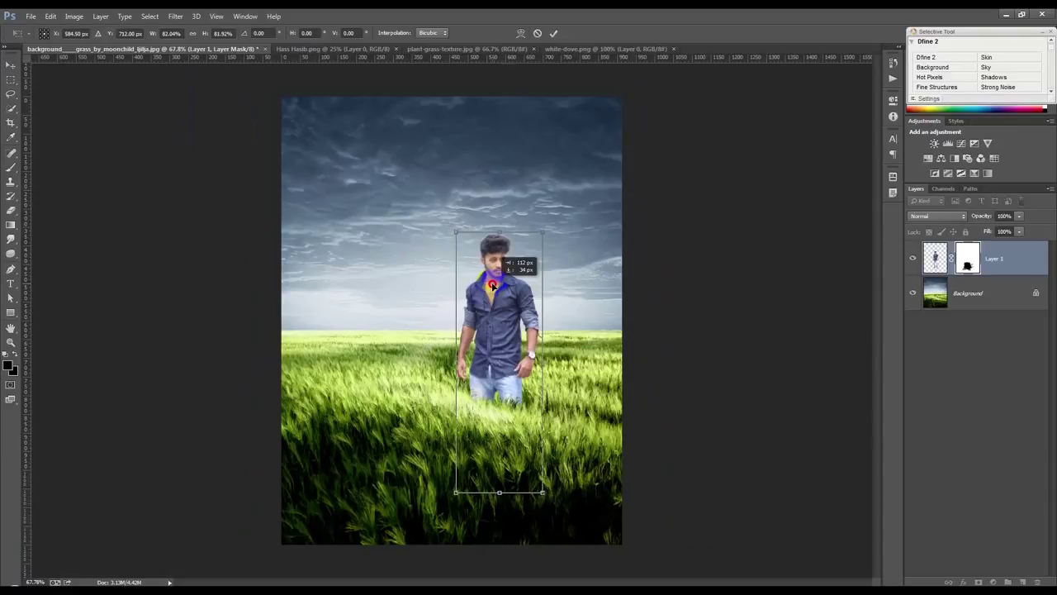
left_click_drag(491, 285, 436, 278)
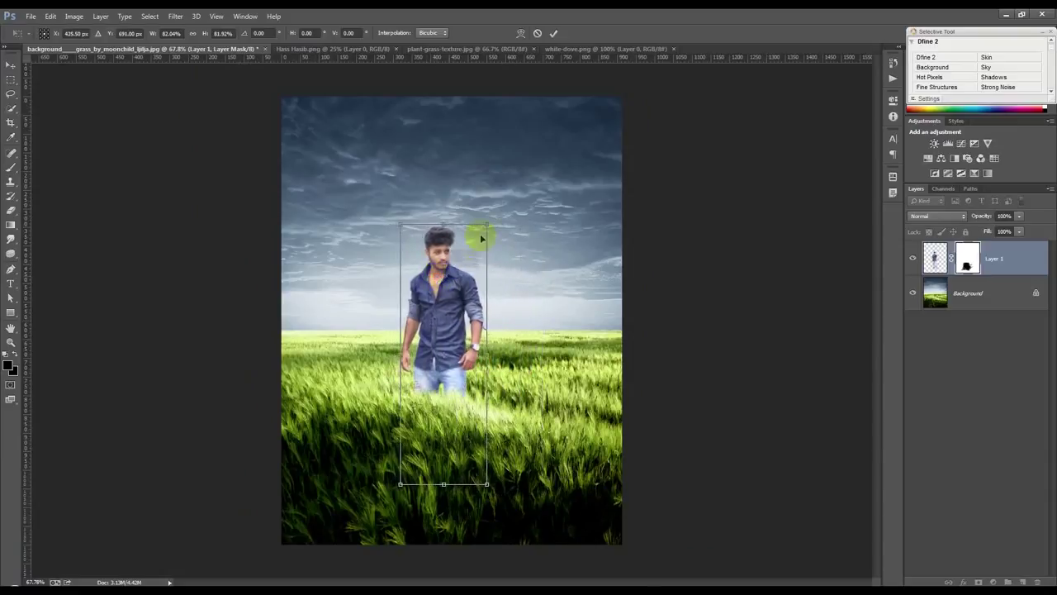
mouse_move(489, 223)
left_mouse_down()
mouse_move(496, 238)
mouse_move(472, 272)
left_mouse_up()
left_click(558, 33)
Zoom in on the man's legs and select a small rectangular patch just below the jeans
key("b")
scroll(452, 450, "up", 5)
scroll(479, 425, "down", 1)
scroll(472, 413, "down", 1)
scroll(472, 413, "down", 2)
left_click(11, 80)
scroll(366, 401, "down", 2)
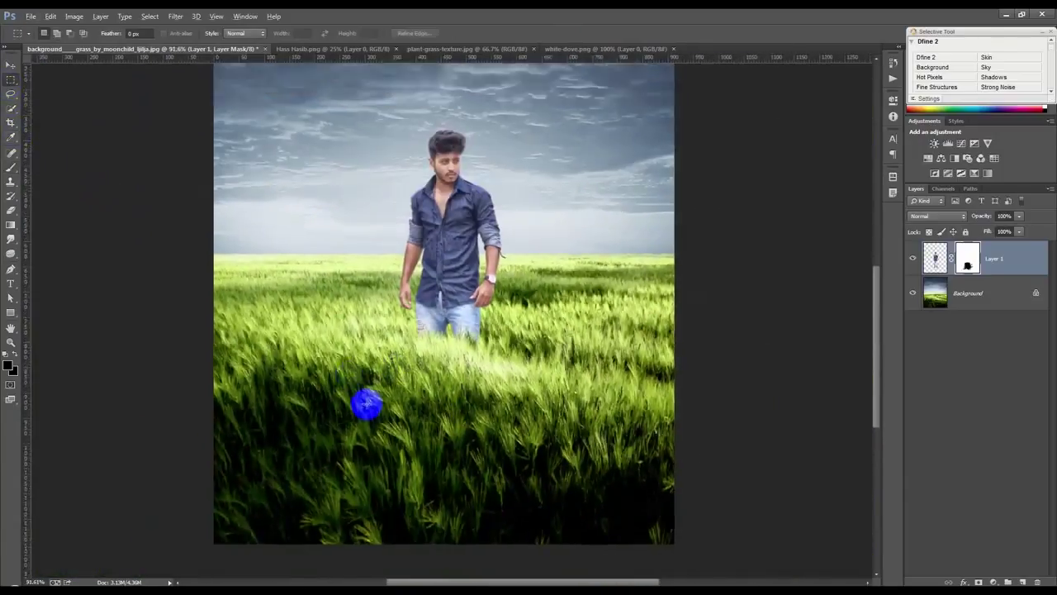
left_click_drag(401, 406, 559, 578)
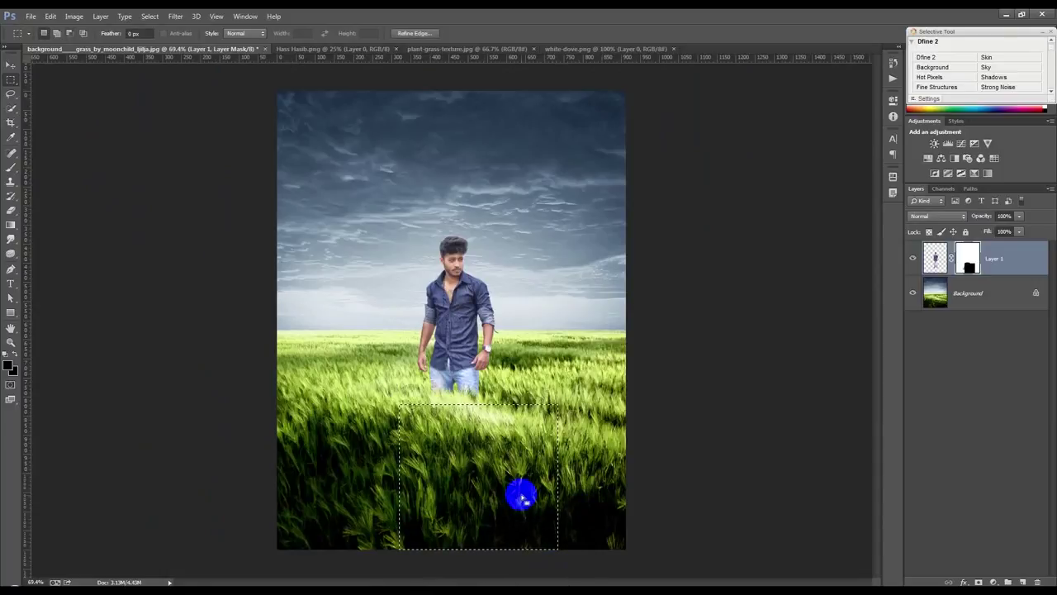
left_click_drag(483, 451, 452, 457)
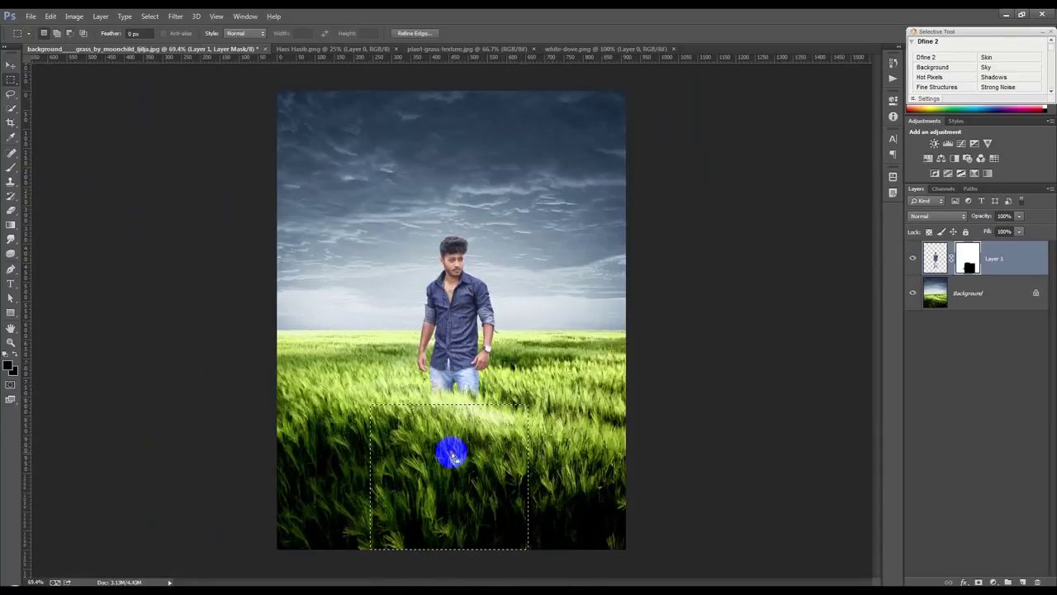
left_click(488, 448)
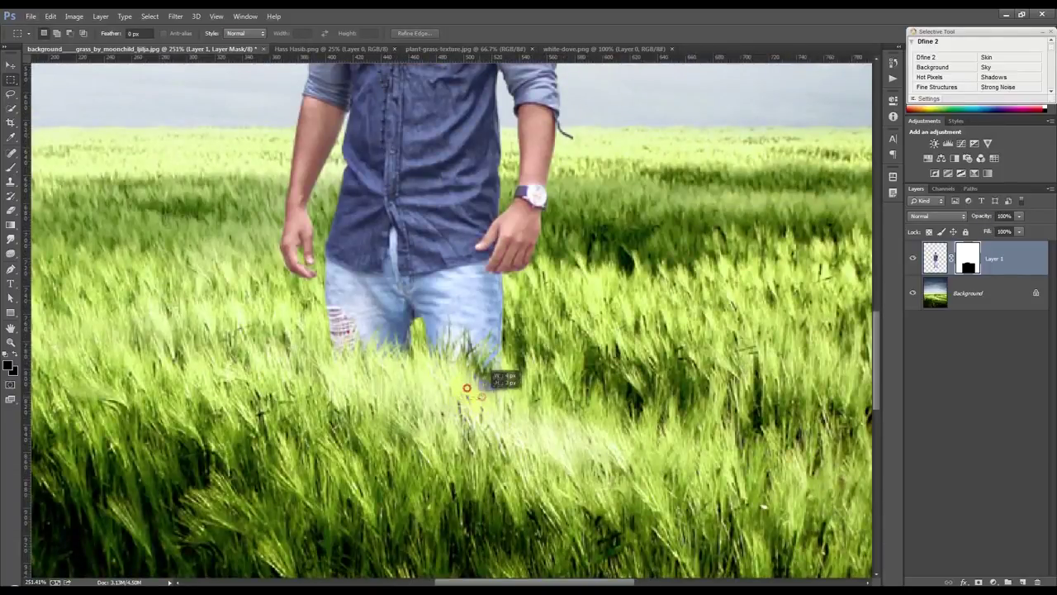
left_click_drag(479, 399, 448, 359)
Paint black on Layer 1's mask to fade the lower jeans edge into the wheat
left_click(11, 166)
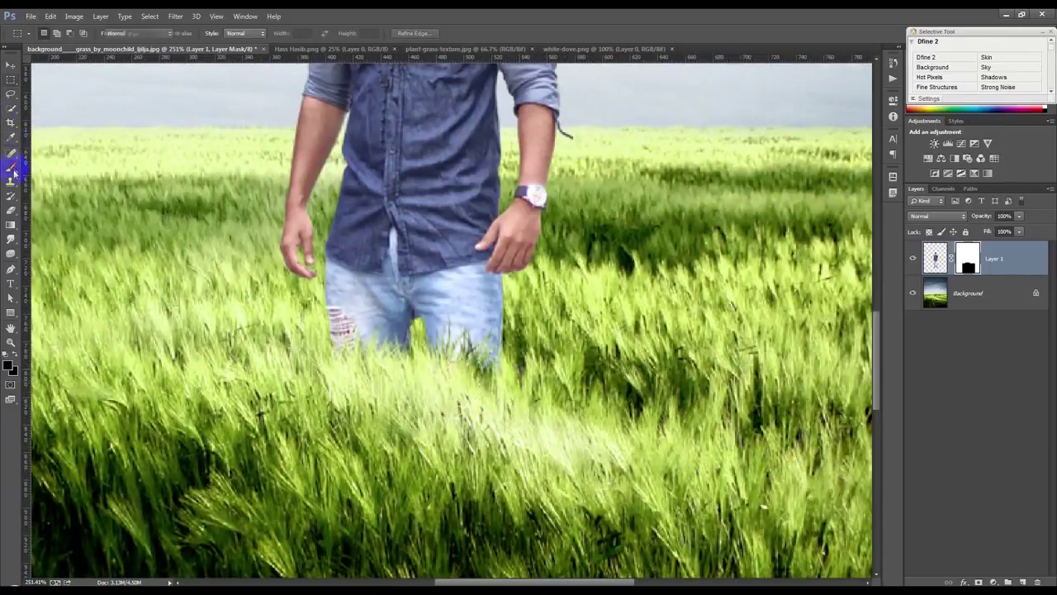
left_click(458, 386)
mouse_move(361, 354)
left_mouse_down()
mouse_move(354, 364)
mouse_move(503, 365)
mouse_move(419, 371)
left_mouse_up()
scroll(413, 359, "down", 3)
scroll(413, 359, "down", 2)
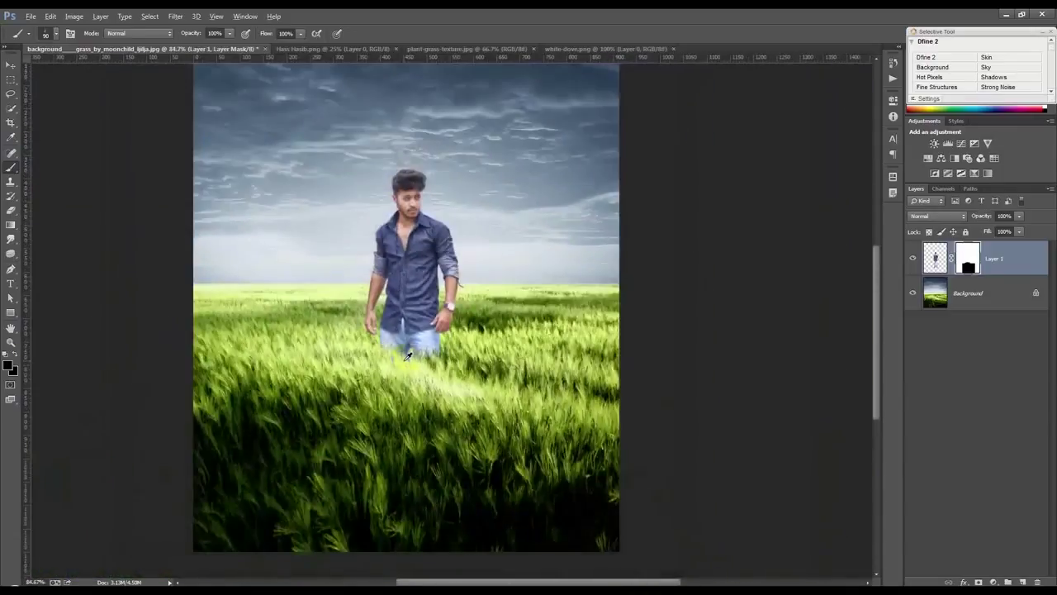
scroll(413, 359, "down", 2)
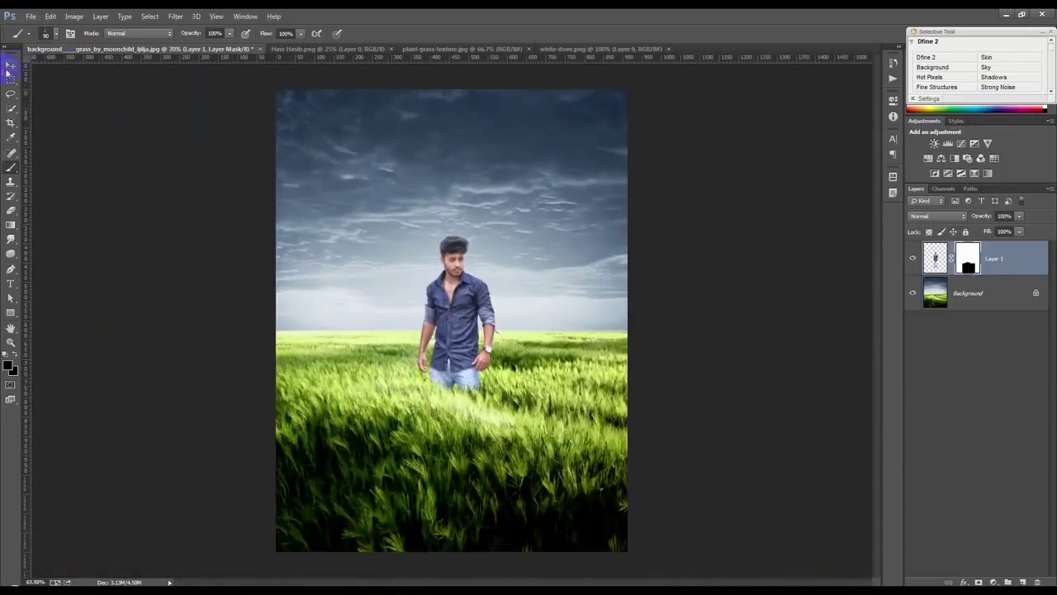
Add a new layer above Background and sample a light colour from the horizon sky
left_click(10, 66)
scroll(376, 285, "up", 2)
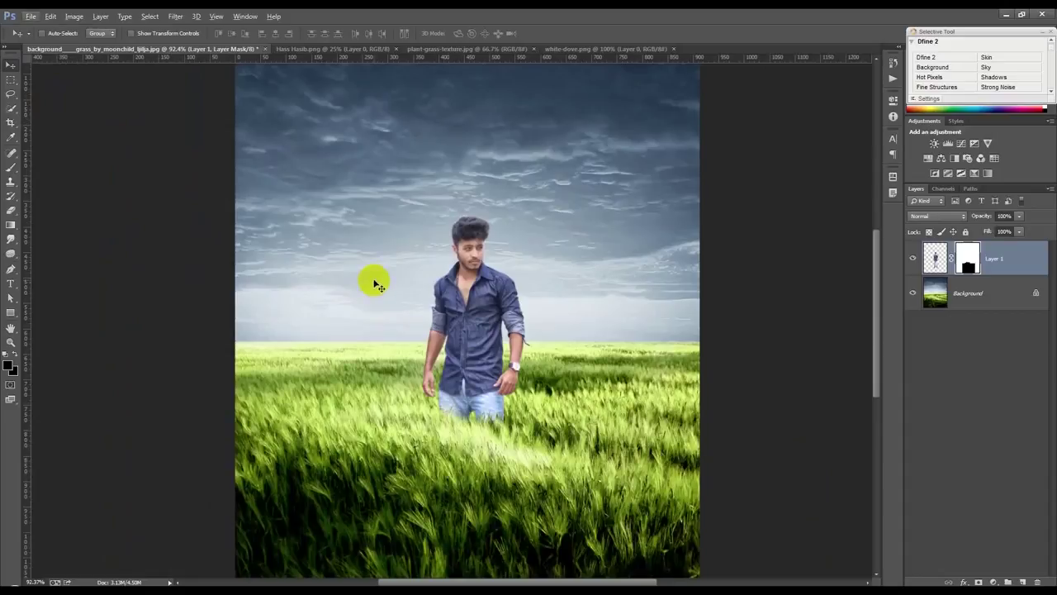
left_click(974, 304)
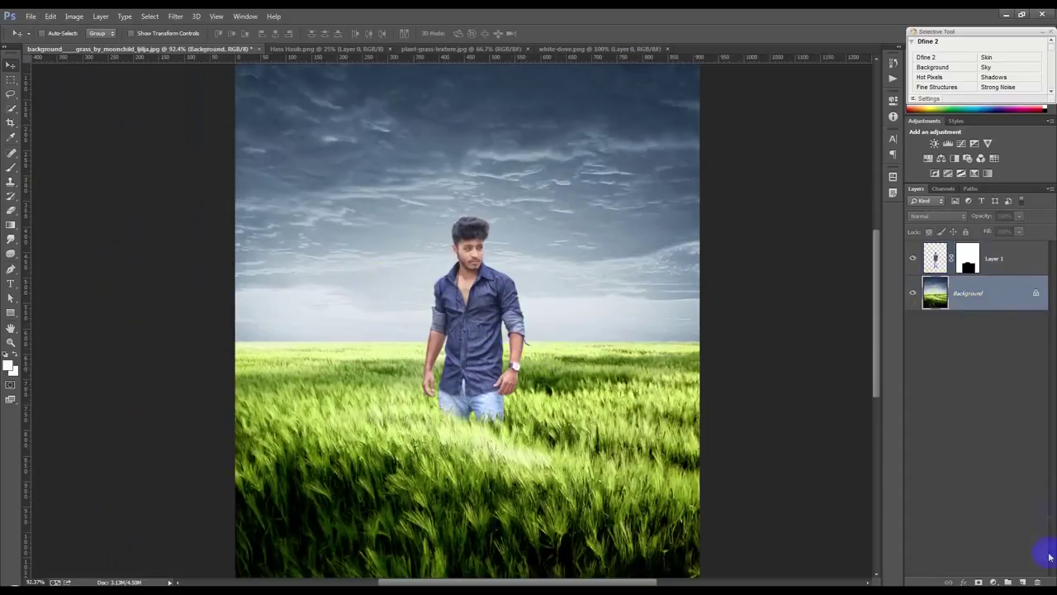
left_click(1024, 581)
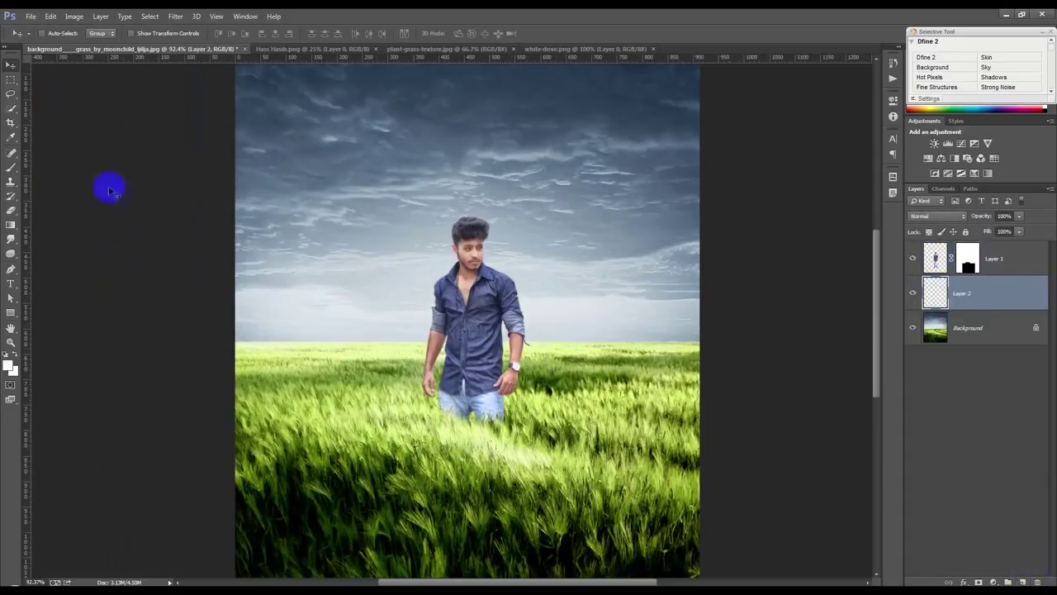
left_click(11, 179)
left_click(12, 137)
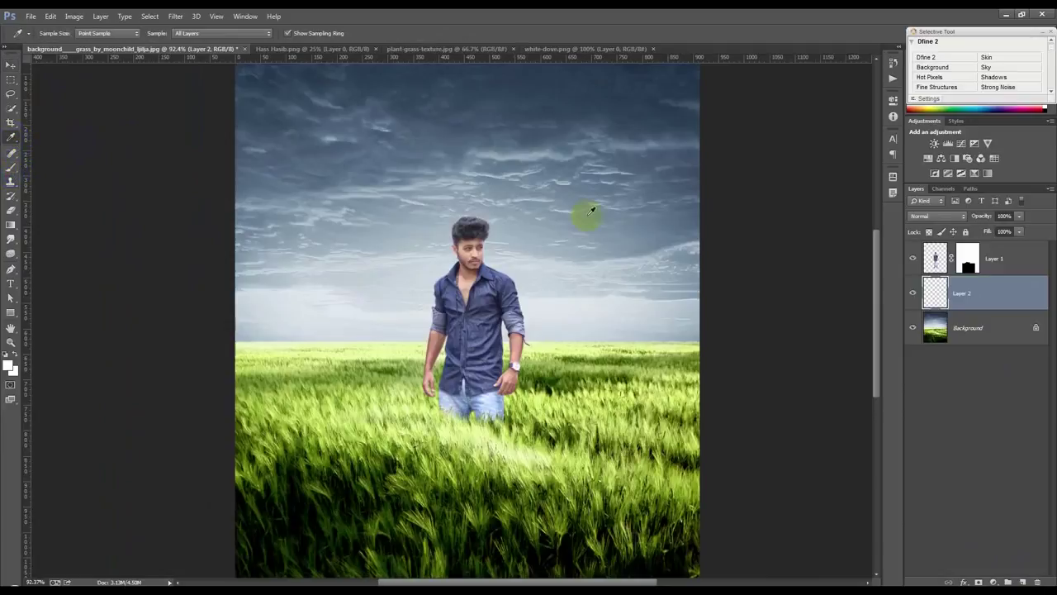
left_click(534, 431)
left_click(524, 454)
left_click(390, 324)
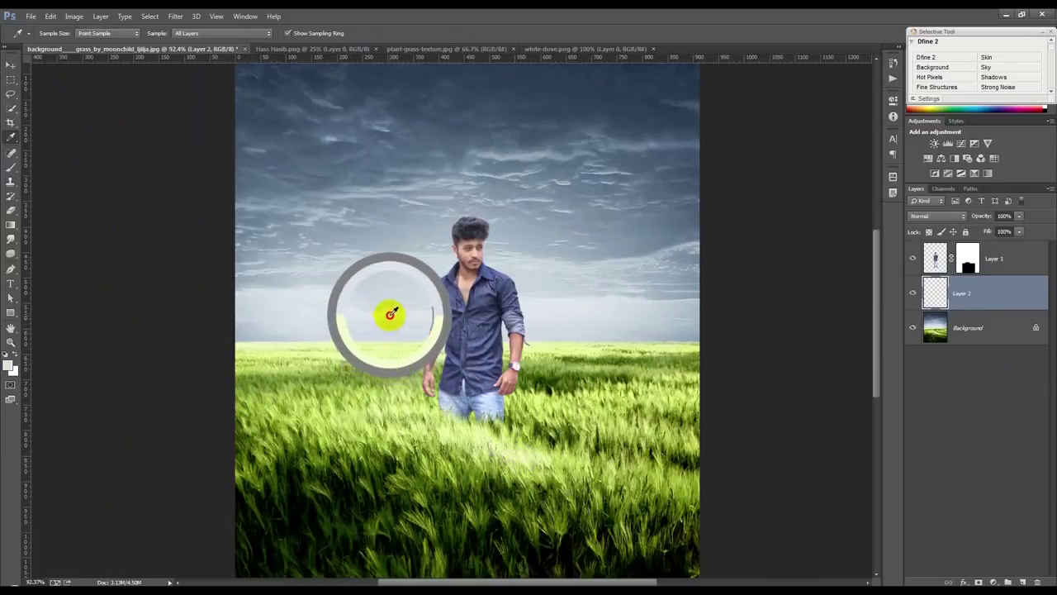
Paint a soft light glow beside the man with a soft round brush
left_click(11, 169)
right_click(342, 285)
left_click(433, 364)
left_click(573, 98)
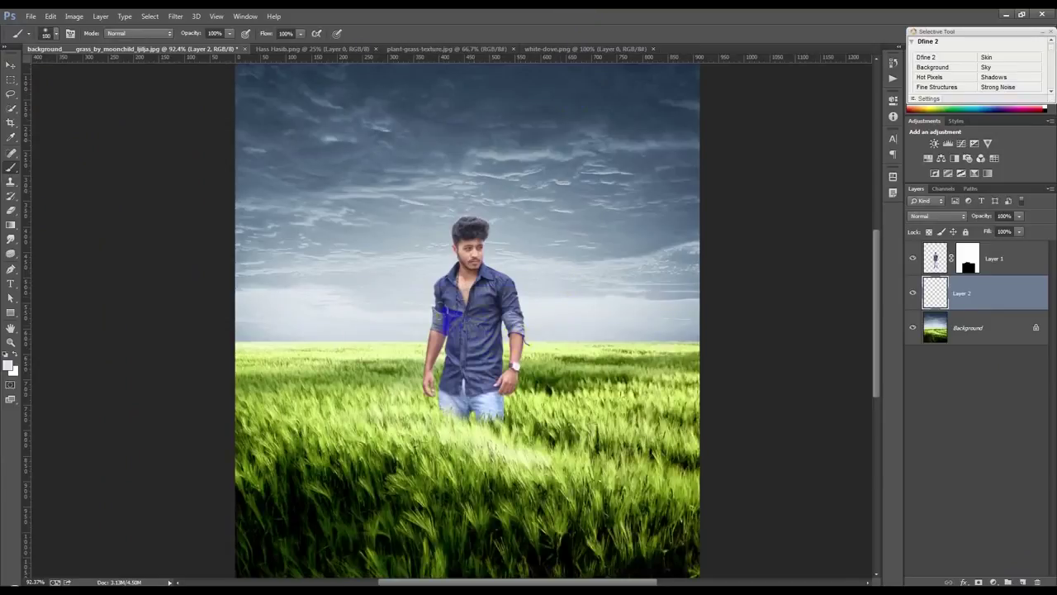
left_click_drag(426, 319, 389, 295)
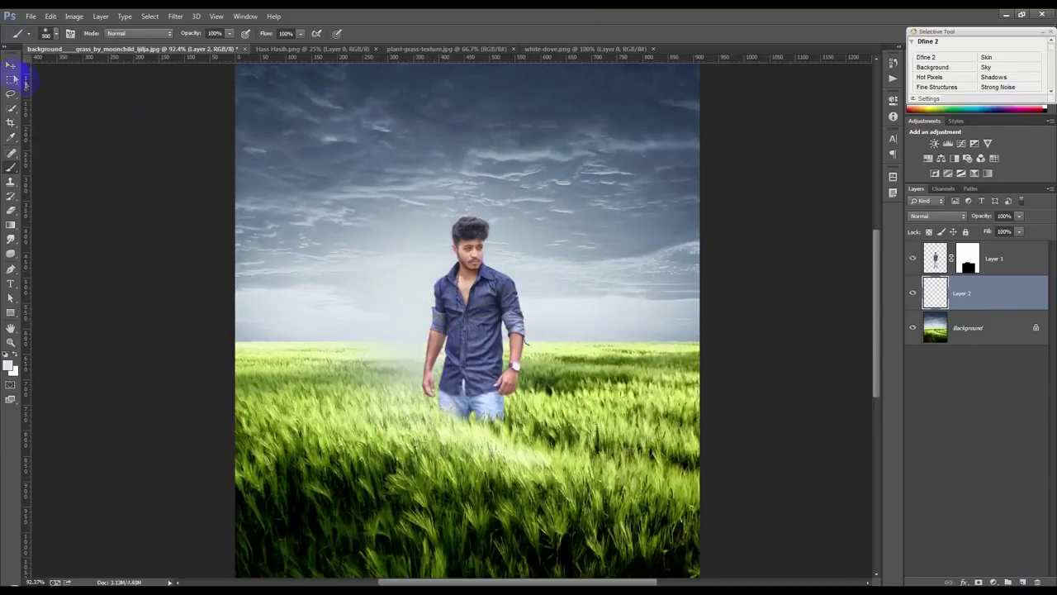
Set Layer 2 to Screen, move the glow behind the man, and duplicate it
left_click(11, 64)
left_click(929, 216)
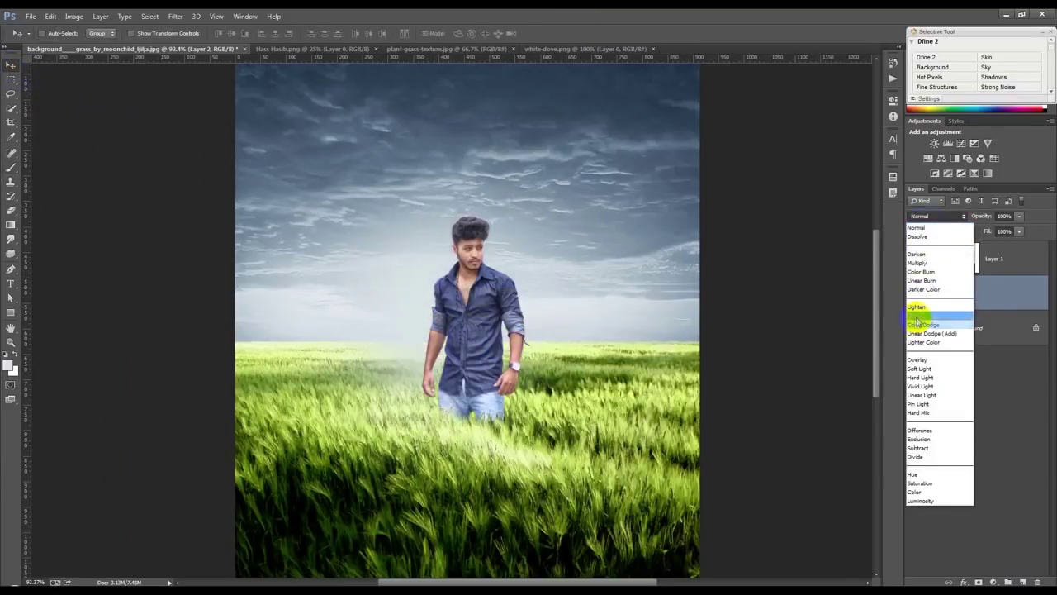
left_click(931, 310)
mouse_move(530, 354)
left_mouse_down()
mouse_move(632, 311)
mouse_move(571, 317)
mouse_move(568, 330)
mouse_move(570, 318)
left_mouse_up()
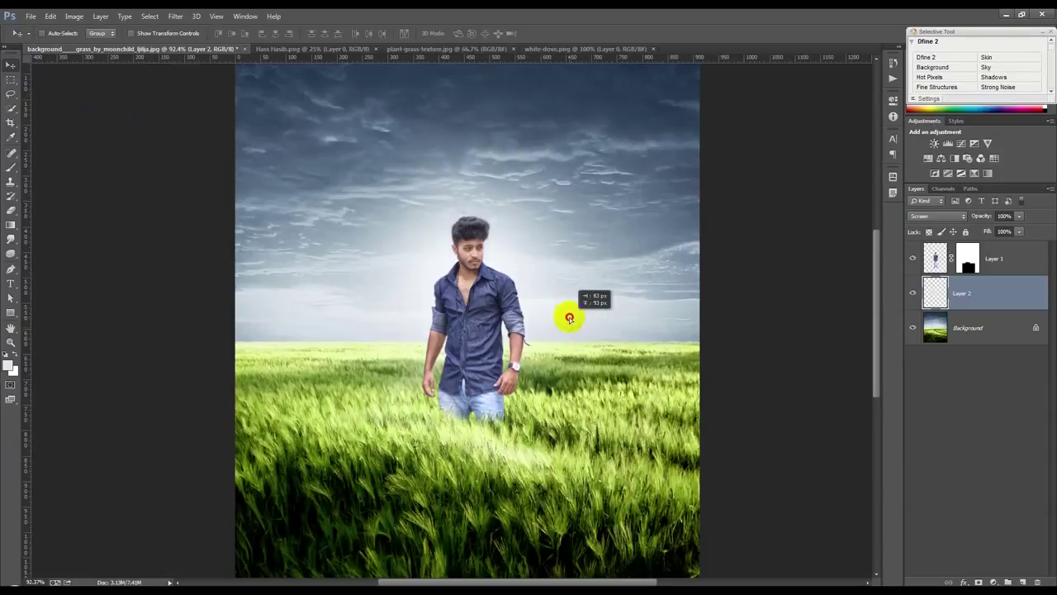
left_click(933, 296)
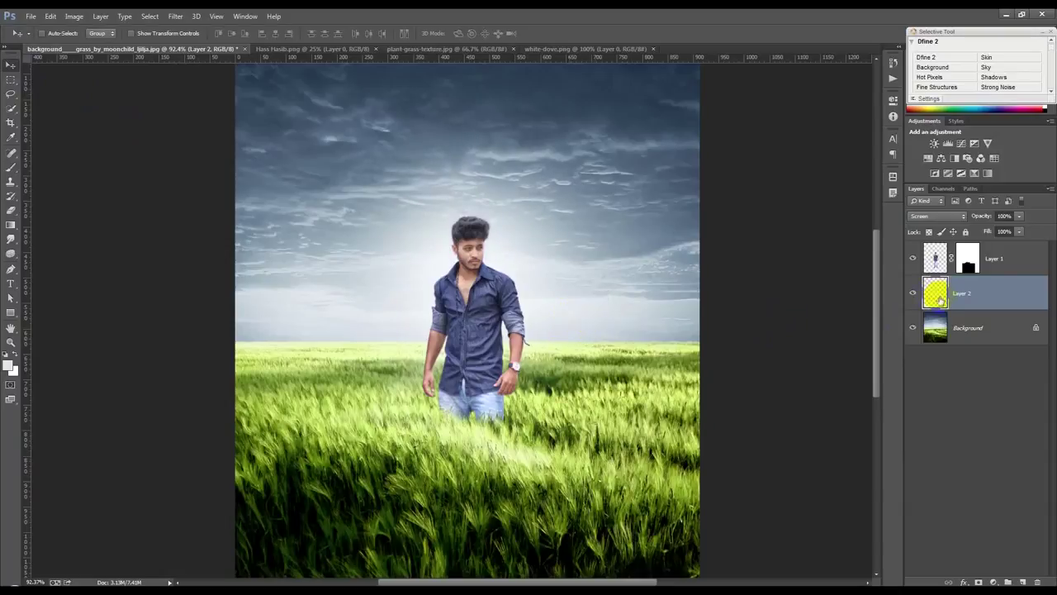
key("ctrl+j")
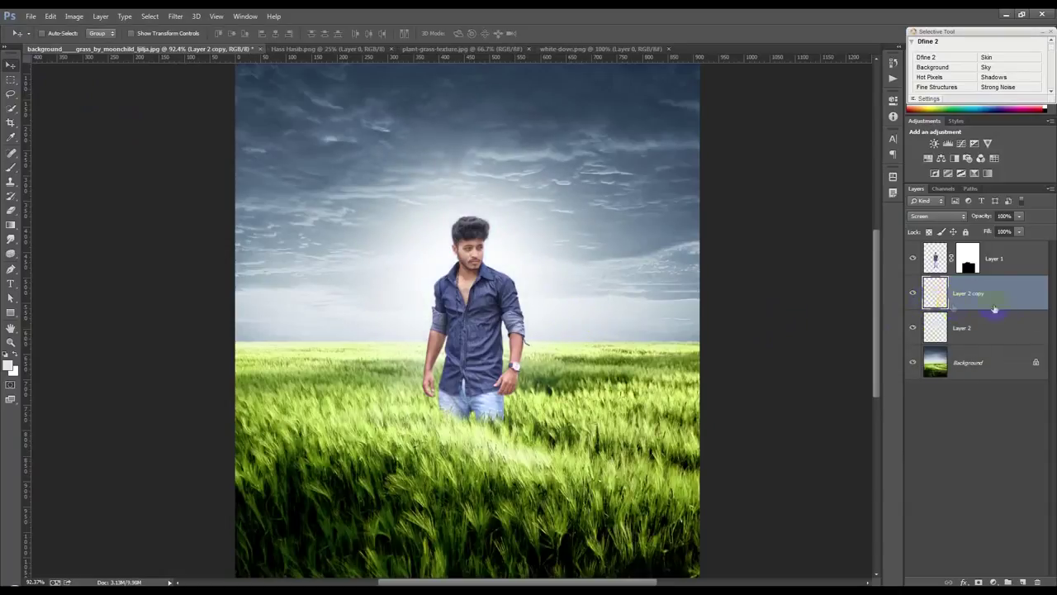
Move the glow copy above Layer 1 and scale it down to about 64%
left_click_drag(976, 272, 972, 258)
left_click_drag(561, 267, 602, 252)
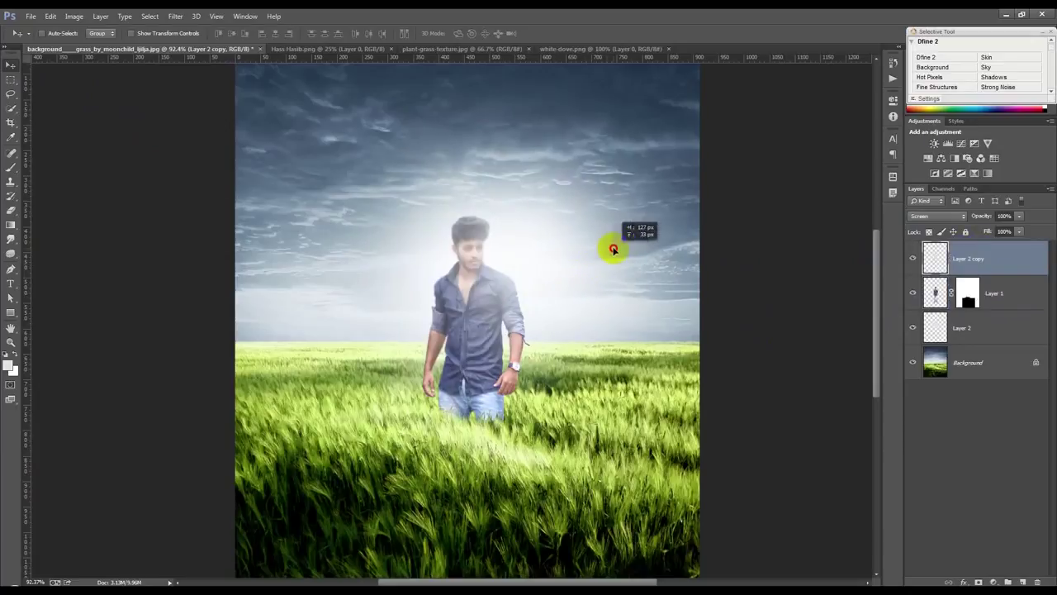
scroll(538, 245, "up", 3)
key("ctrl+t")
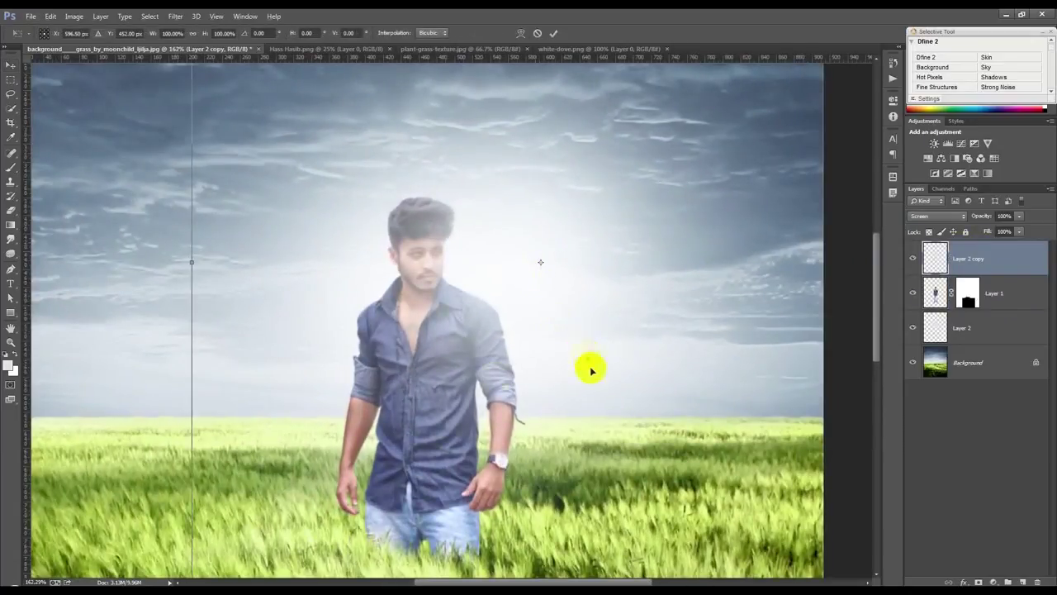
scroll(283, 446, "down", 3)
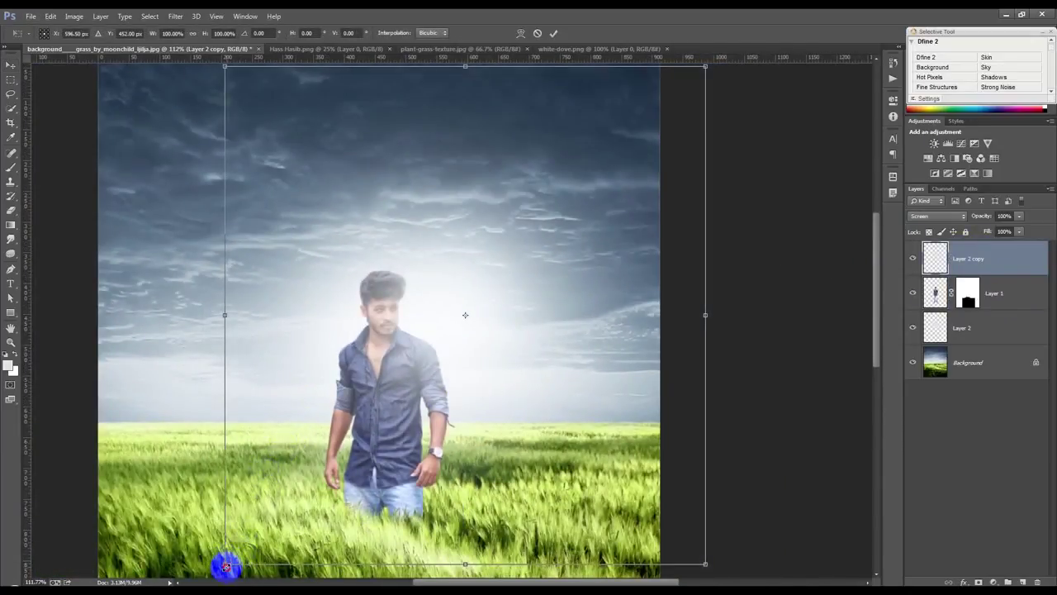
left_click_drag(226, 567, 313, 471)
left_click_drag(494, 421, 493, 424)
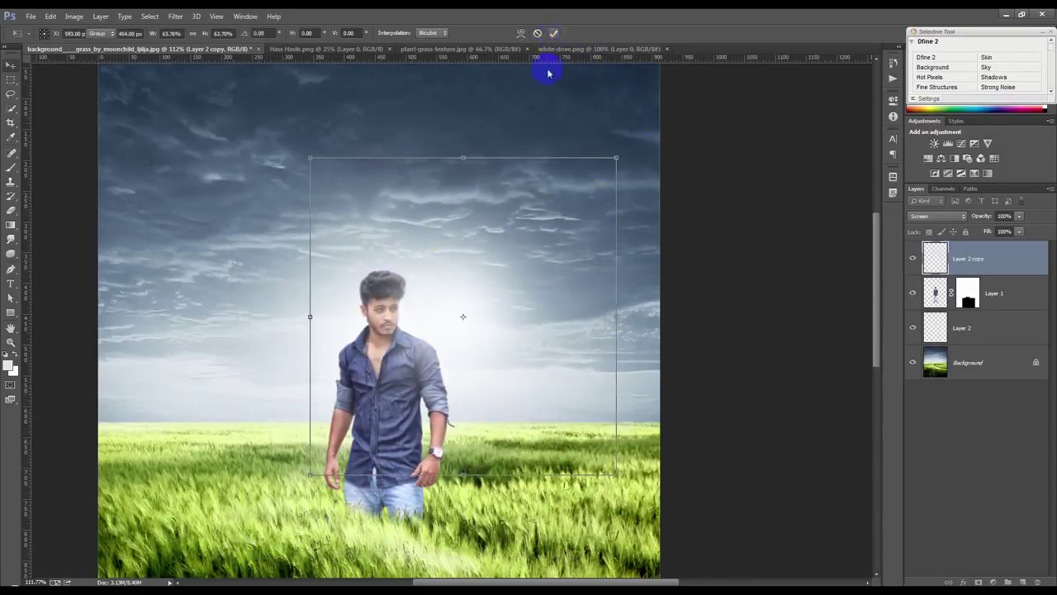
left_click(553, 33)
Centre the glow behind the man's head at 70% opacity and fit the image on screen
scroll(425, 330, "up", 2)
left_click_drag(424, 330, 488, 321)
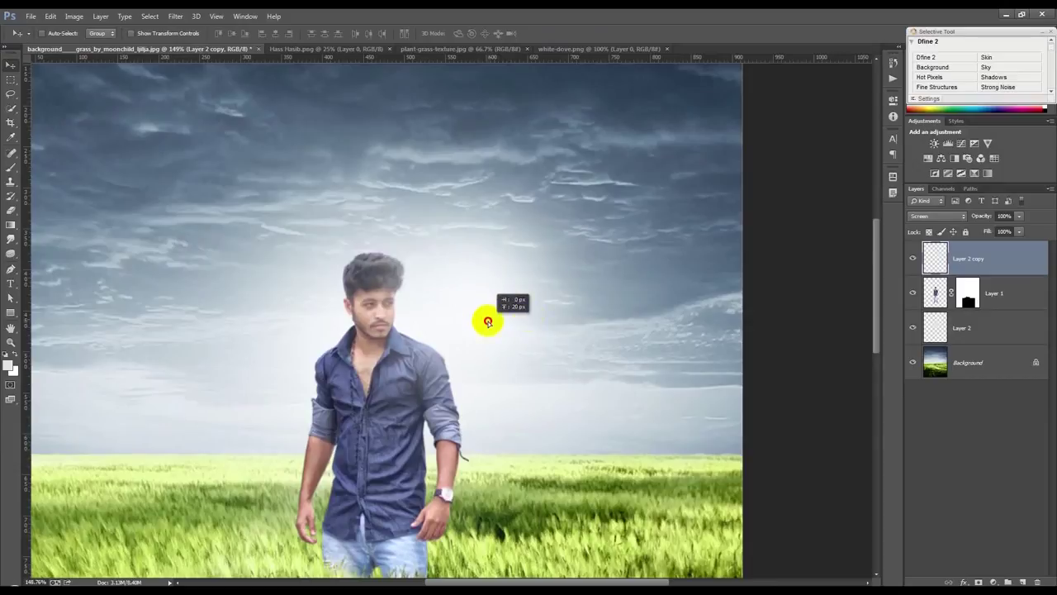
left_click_drag(969, 216, 966, 216)
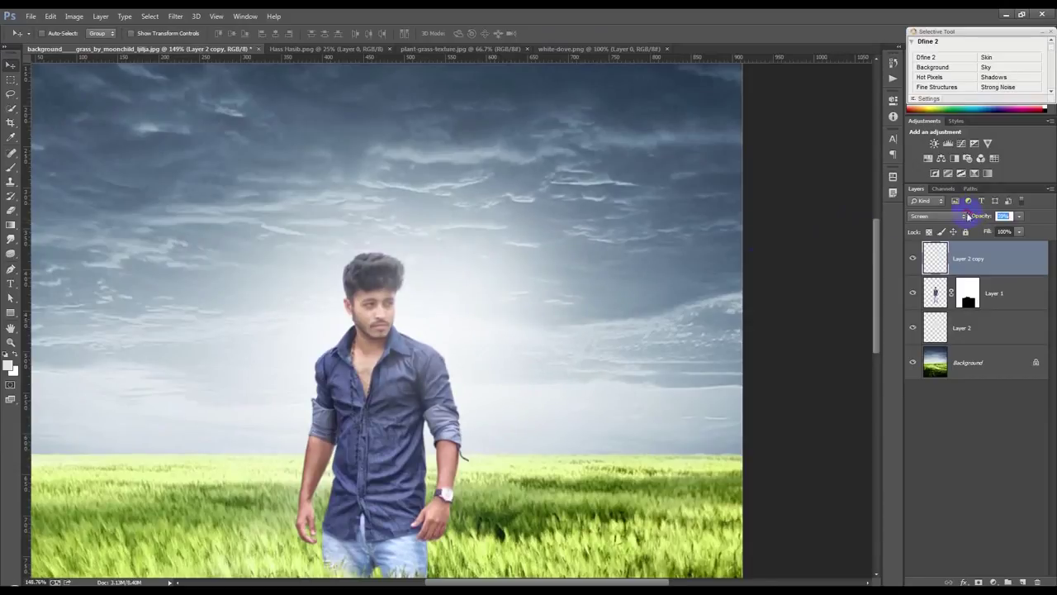
key("ctrl+0")
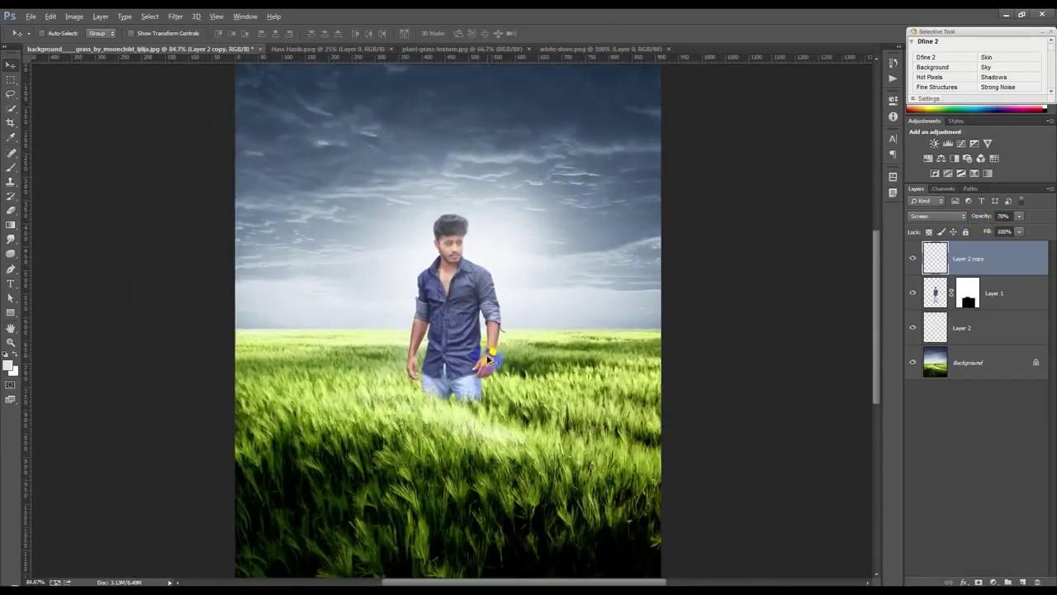
Apply Auto Contrast to the plant-grass-texture.jpg document
left_click(322, 49)
left_click(471, 49)
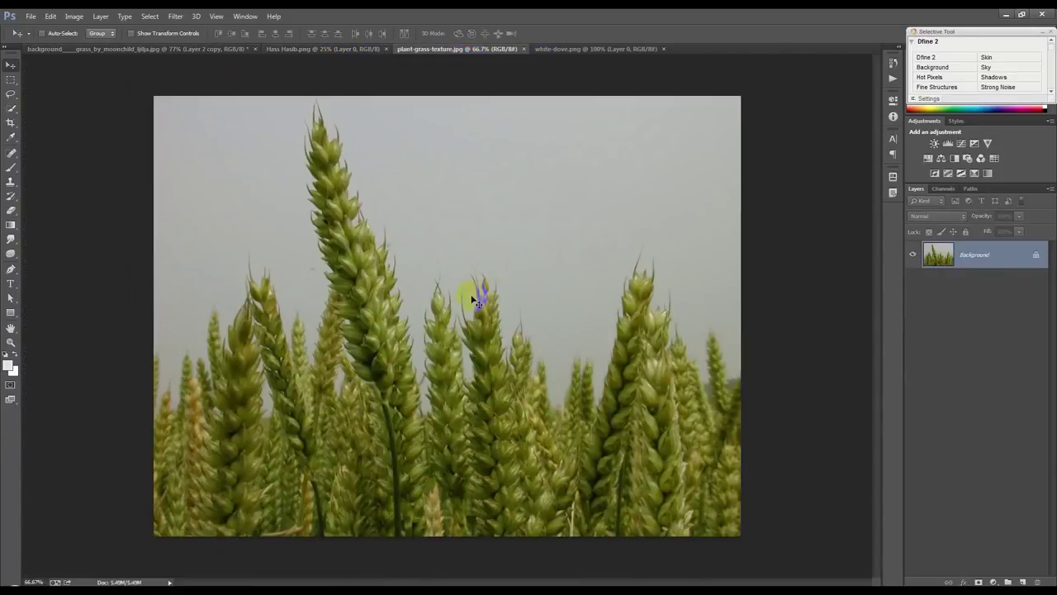
left_click(74, 16)
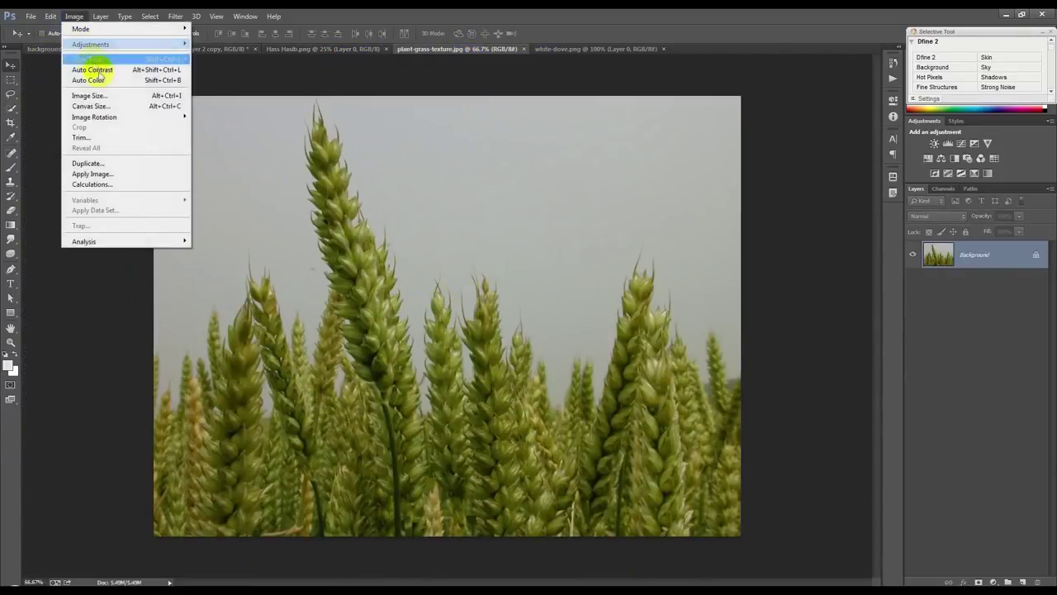
left_click(95, 71)
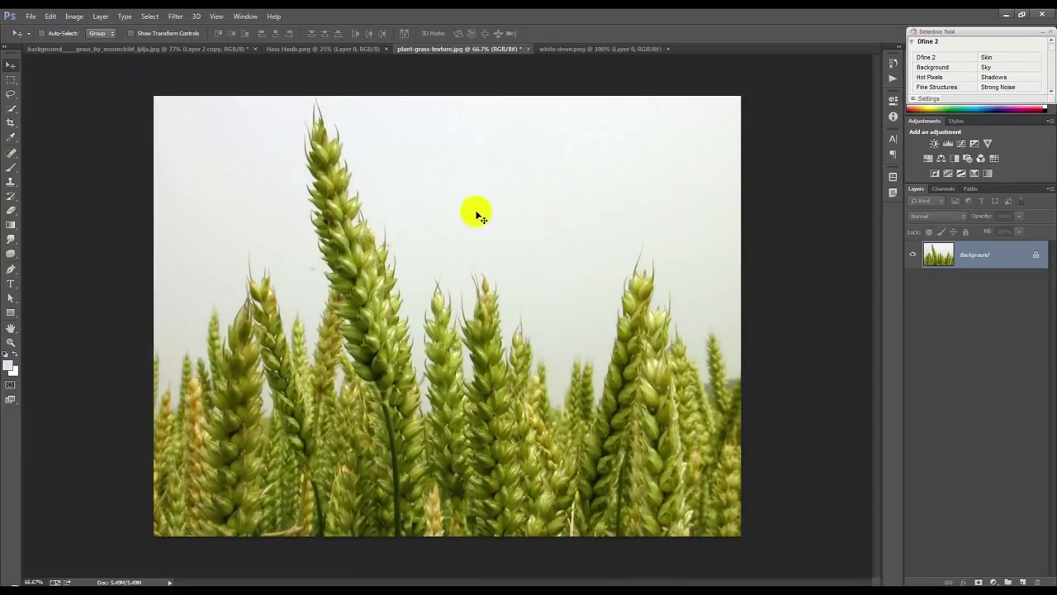
Apply Levels with the black input at 10 and the white input pulled to about 214
left_click(74, 17)
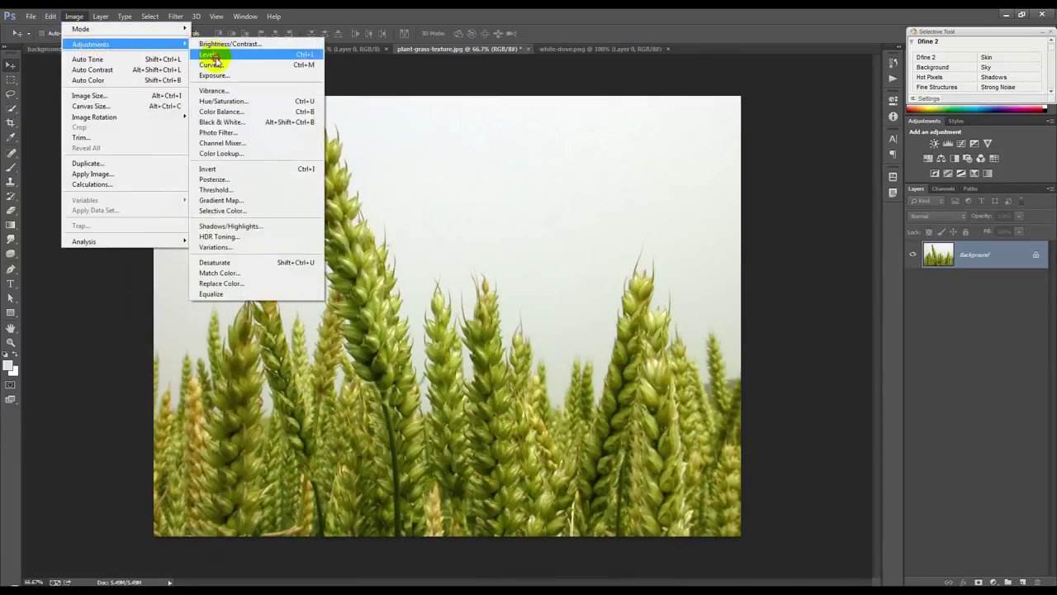
left_click(207, 54)
left_click_drag(552, 258, 560, 259)
left_click_drag(690, 259, 671, 260)
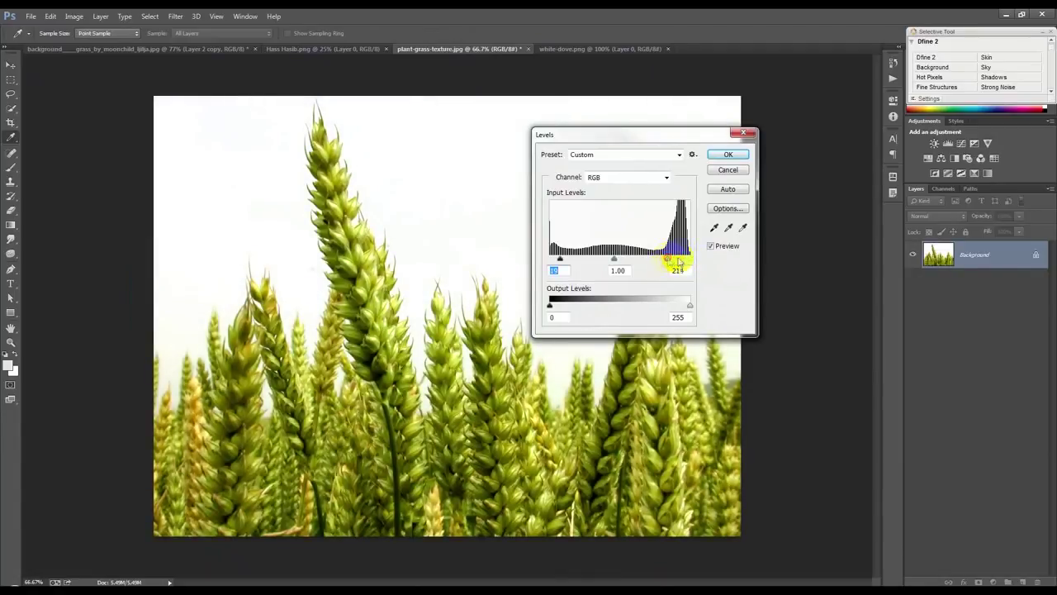
left_click(727, 154)
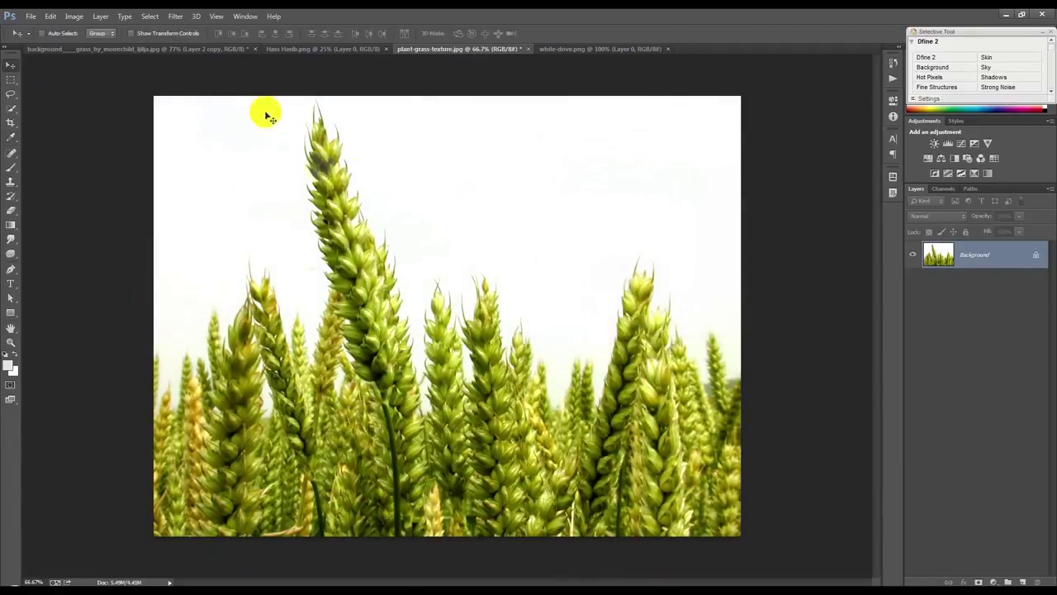
left_click(259, 217)
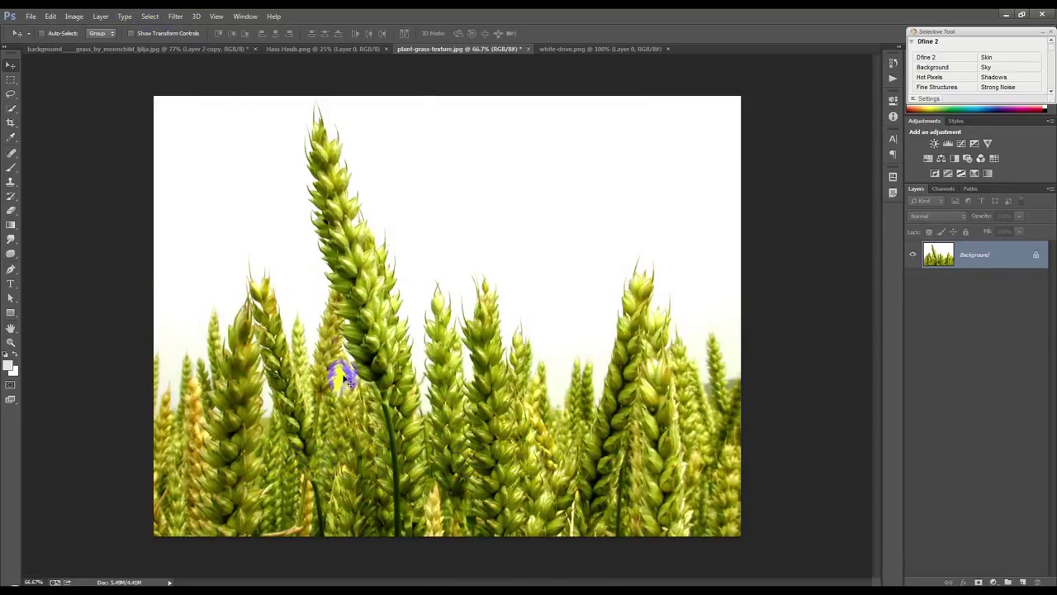
left_click(292, 141)
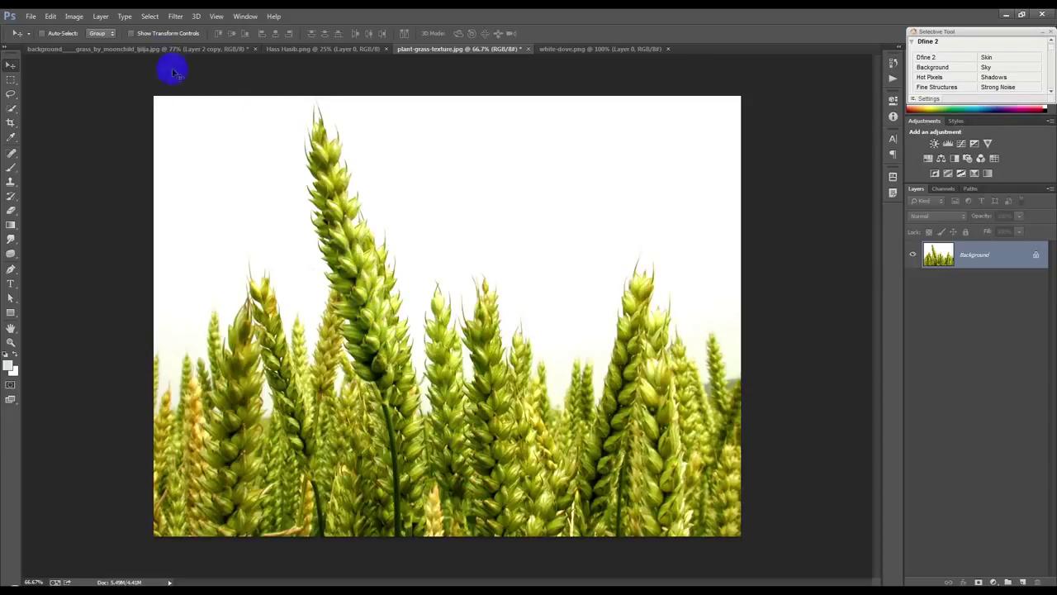
Select the white sky with Color Range at a Fuzziness of about 105
left_click(150, 16)
left_click(170, 122)
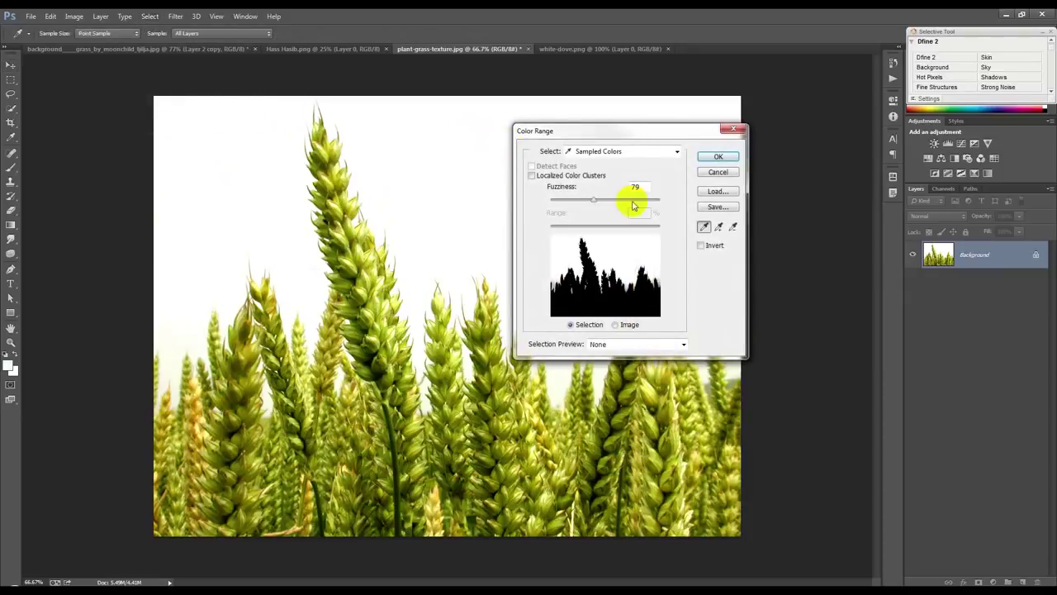
left_click_drag(605, 205, 642, 205)
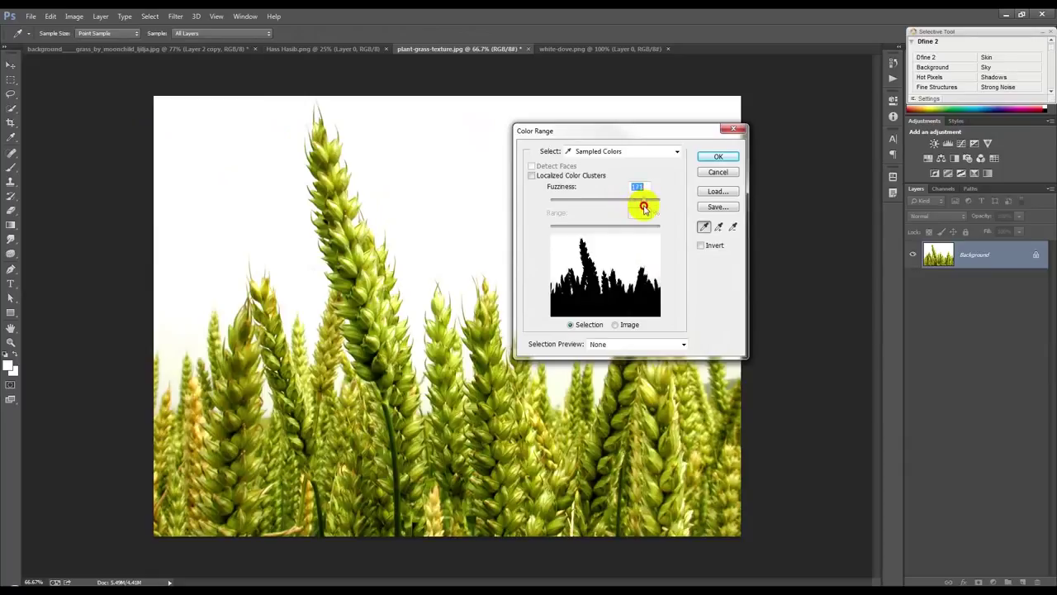
left_click(718, 157)
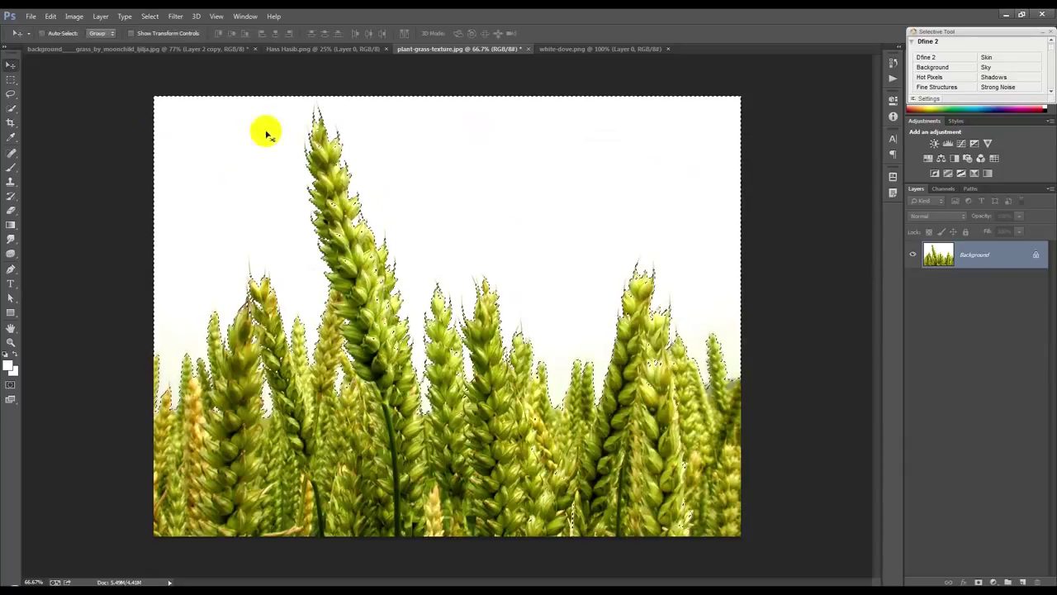
Invert the selection to the wheat stalks and copy them
left_click(150, 17)
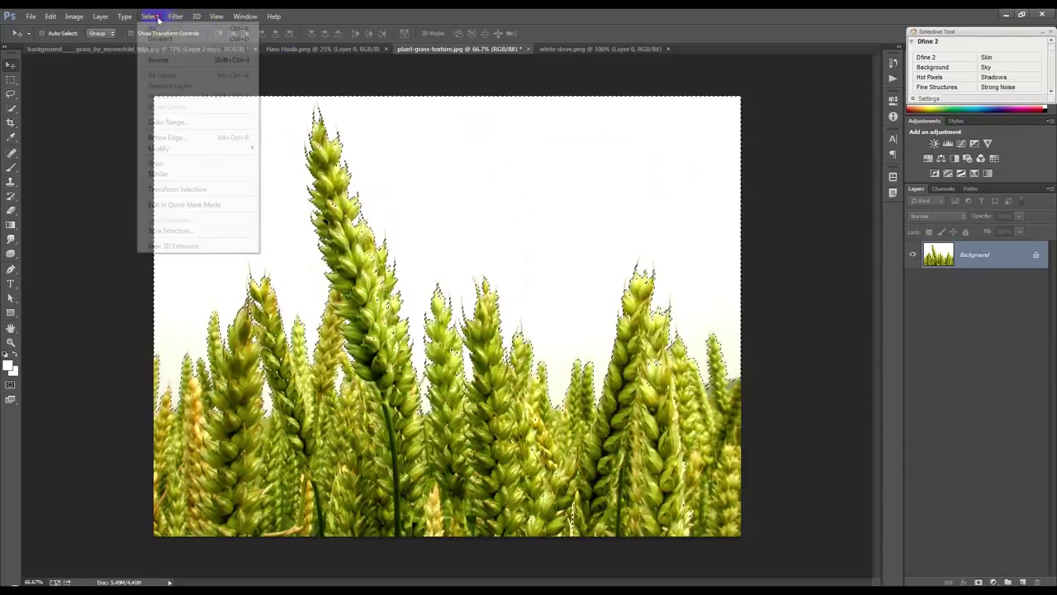
left_click(161, 60)
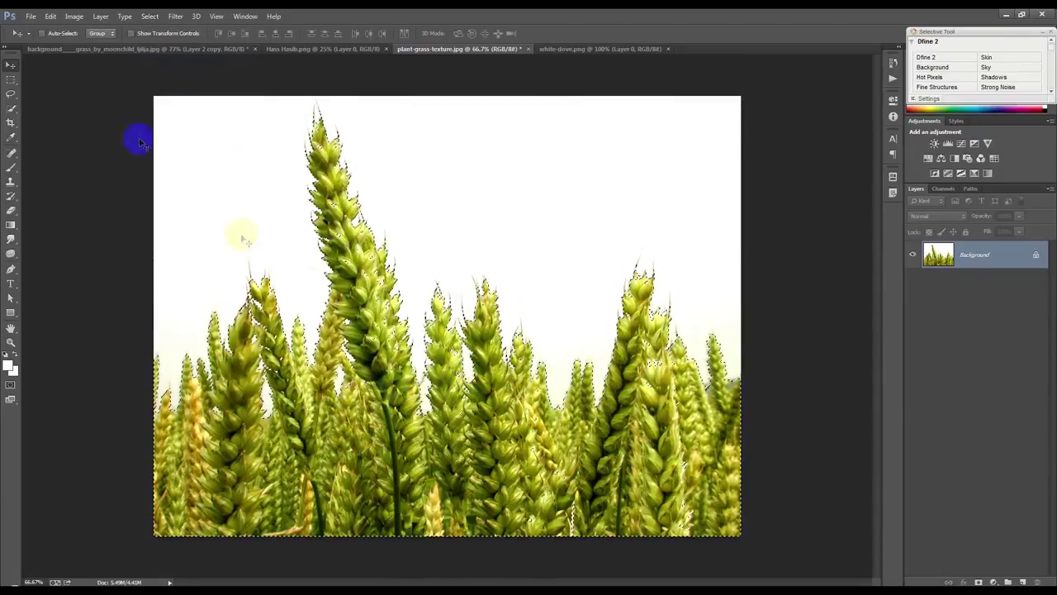
left_click(49, 17)
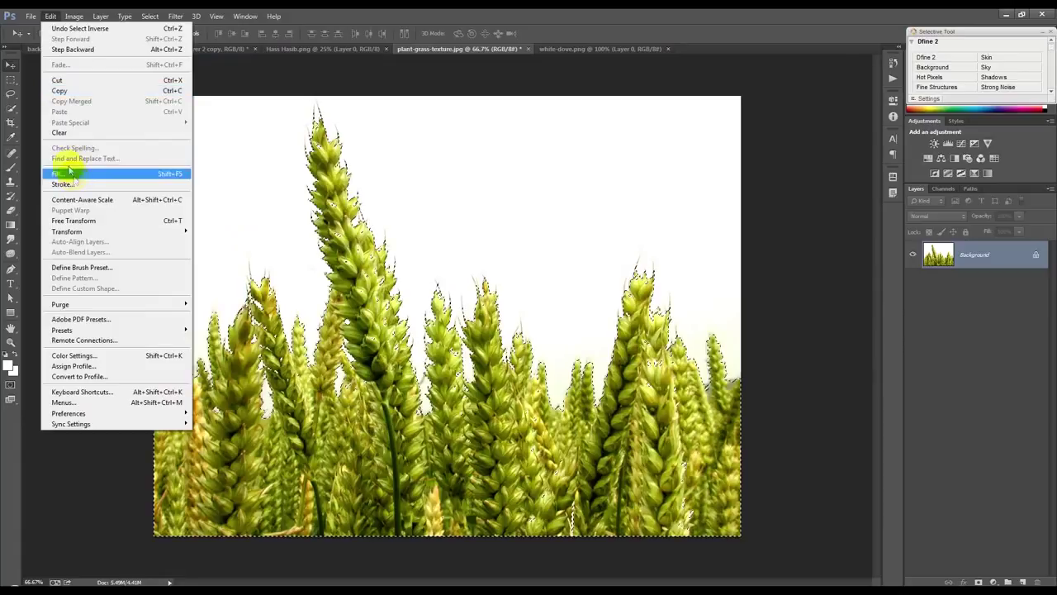
left_click(105, 90)
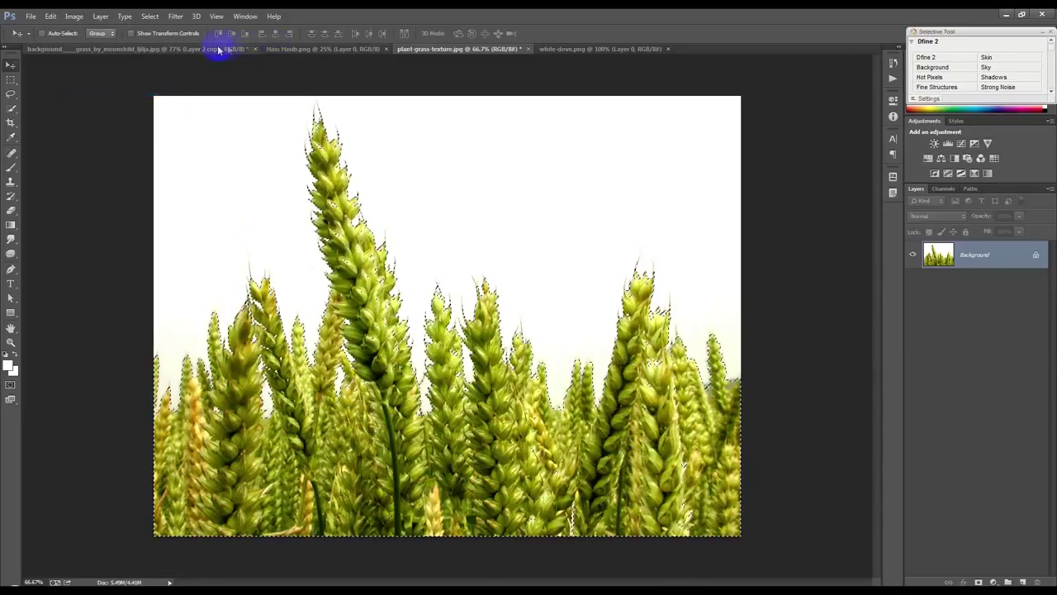
Paste the copied wheat into the man-in-field composite as Layer 3 and move it down-left
left_click(217, 49)
key("ctrl+v")
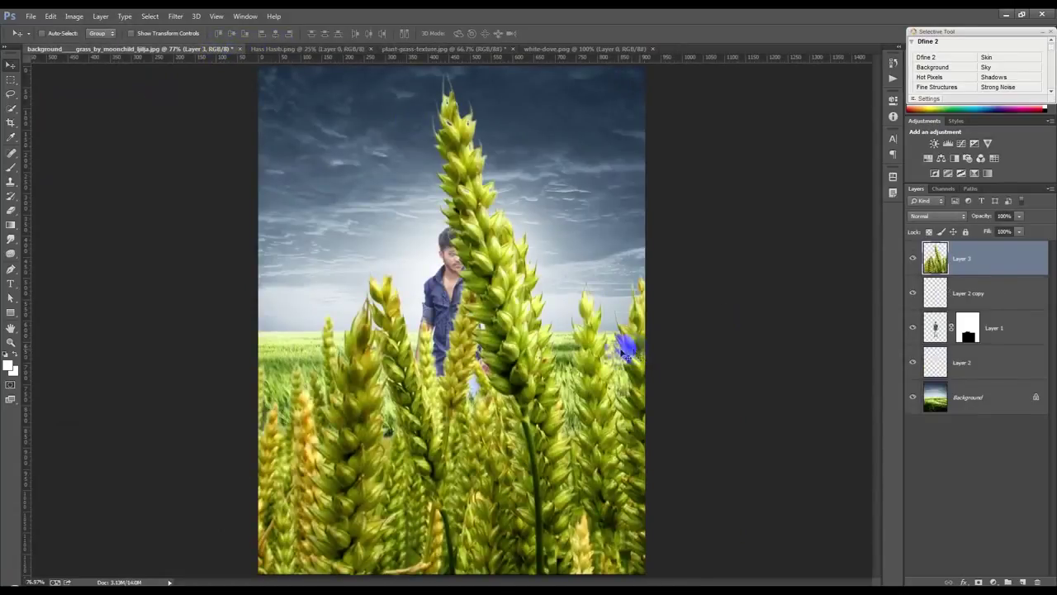
scroll(585, 349, "down", 1)
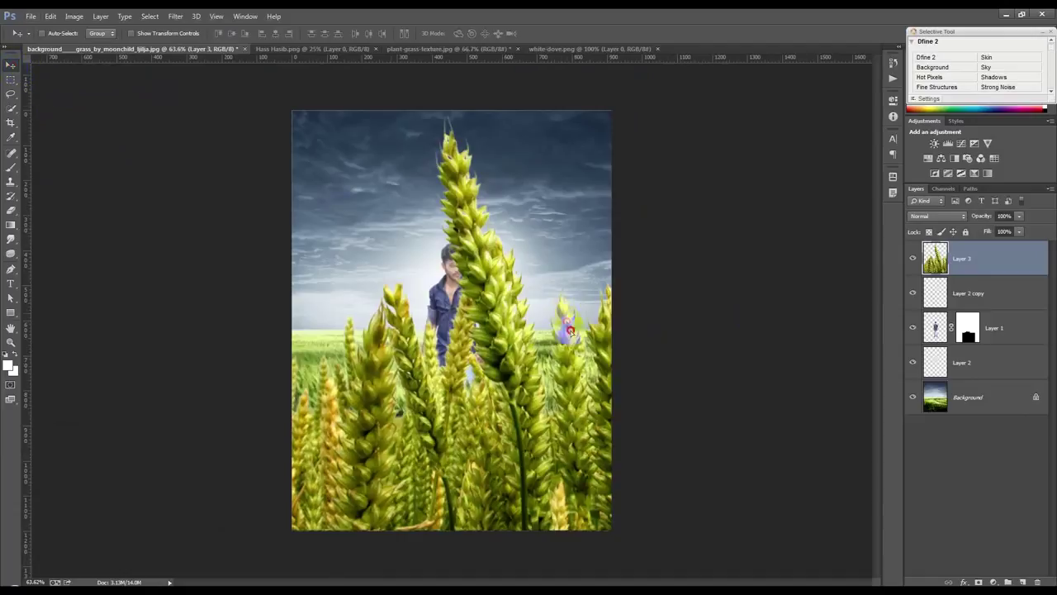
left_click_drag(569, 331, 500, 407)
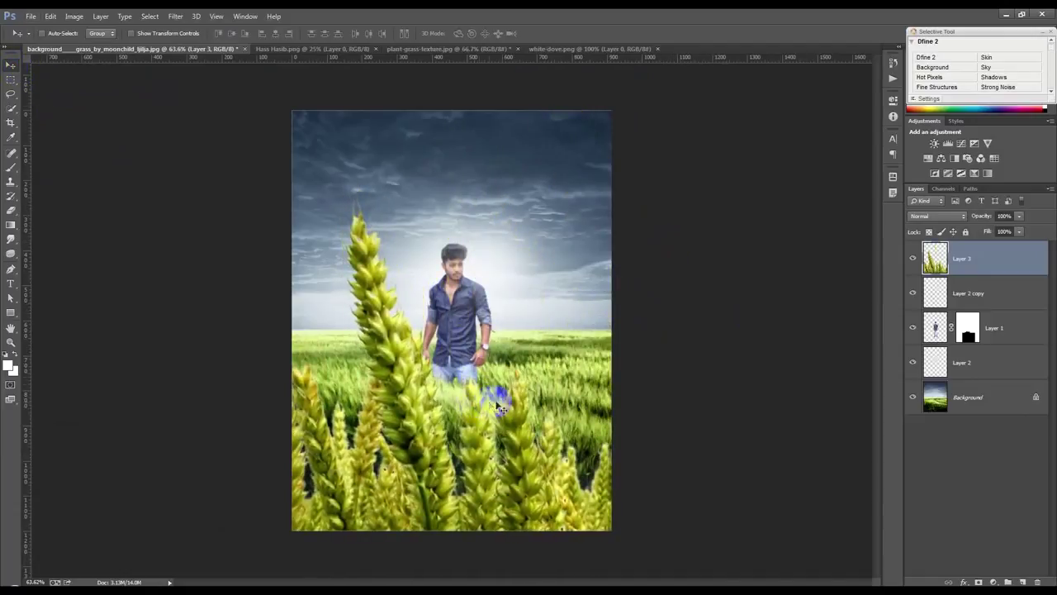
left_click_drag(467, 511, 459, 542)
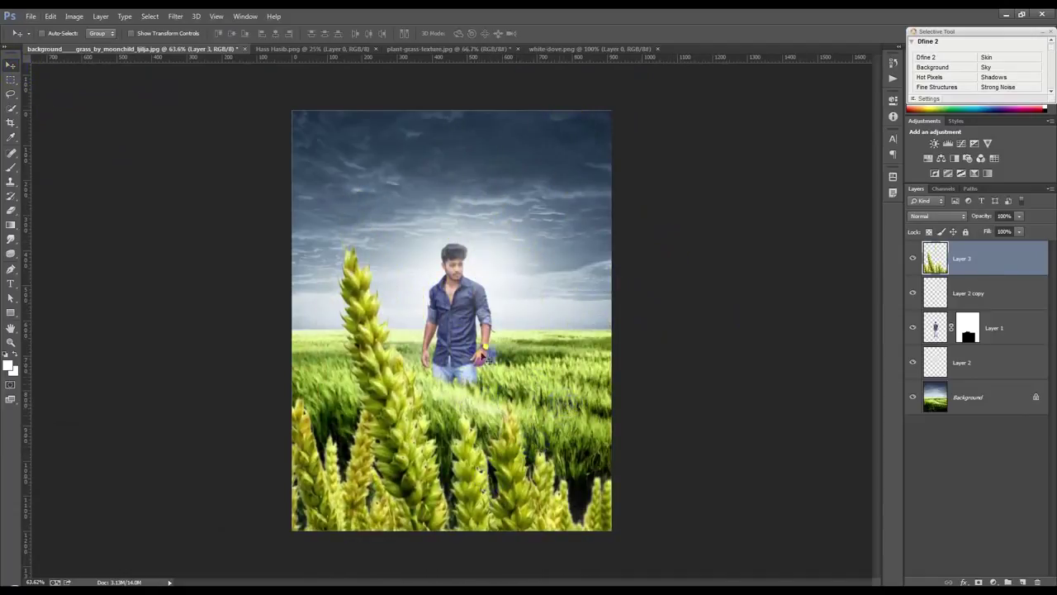
Apply Color Balance -6, +24, +16 to tint the wheat greener and bluer
left_click(75, 15)
mouse_move(91, 44)
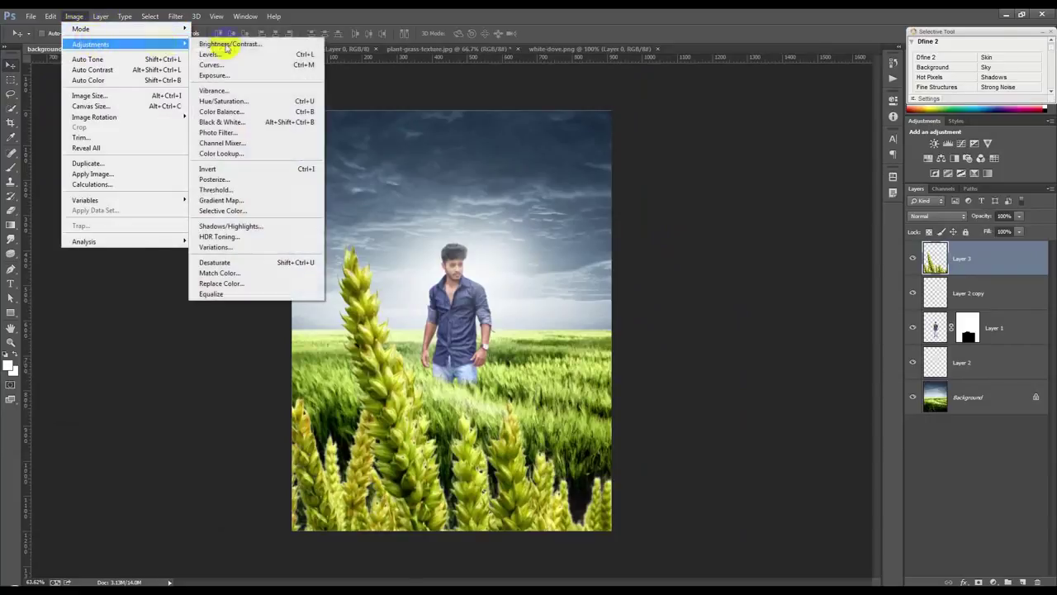
left_click(236, 110)
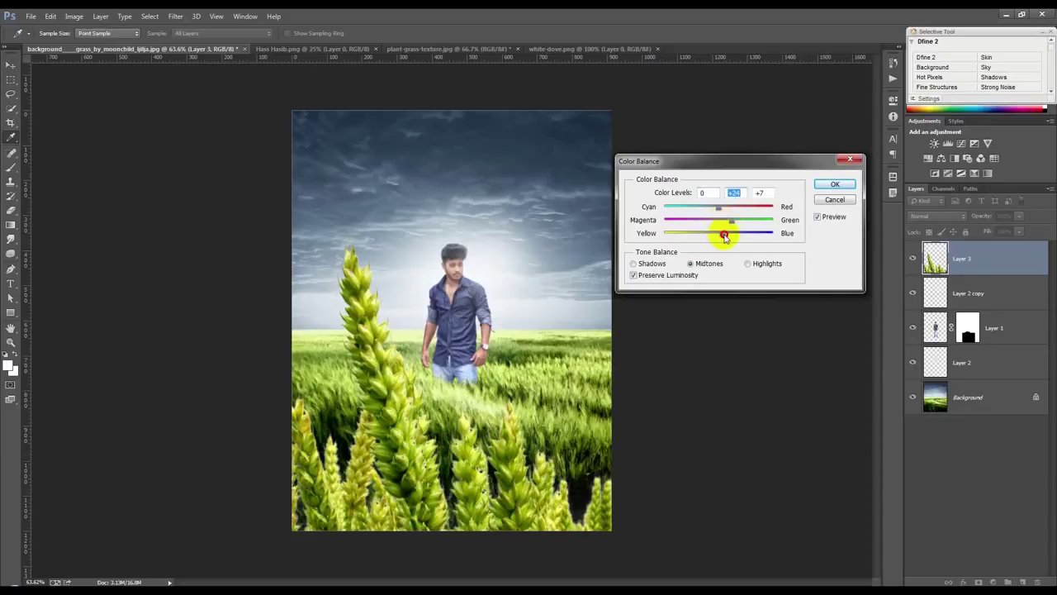
left_click(727, 234)
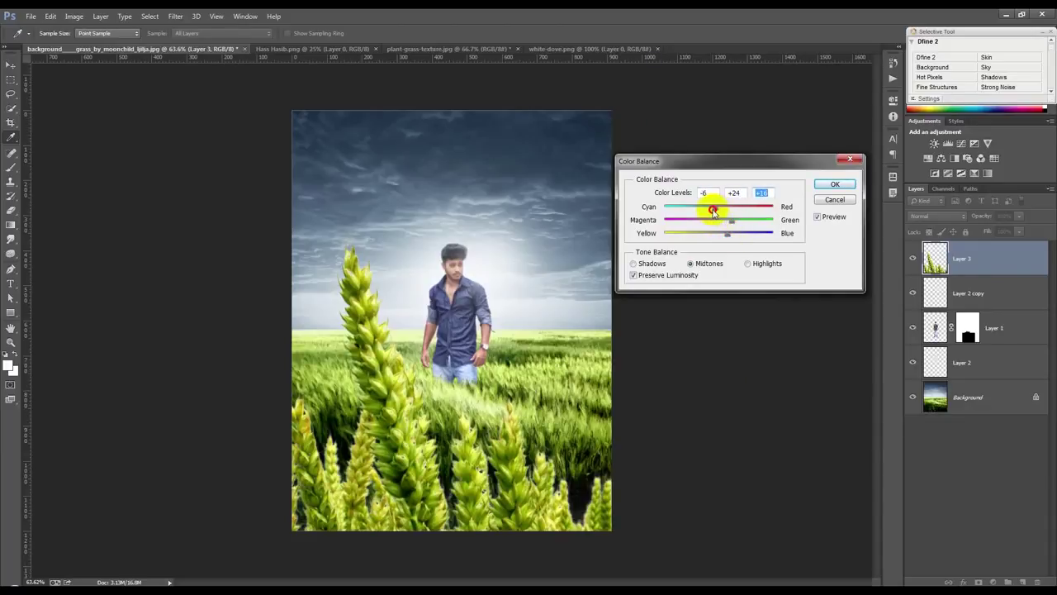
left_click(834, 184)
Reposition the wheat so its tall stalk stands left of the man
key("v")
mouse_move(484, 432)
left_mouse_down()
mouse_move(479, 283)
mouse_move(543, 429)
left_mouse_up()
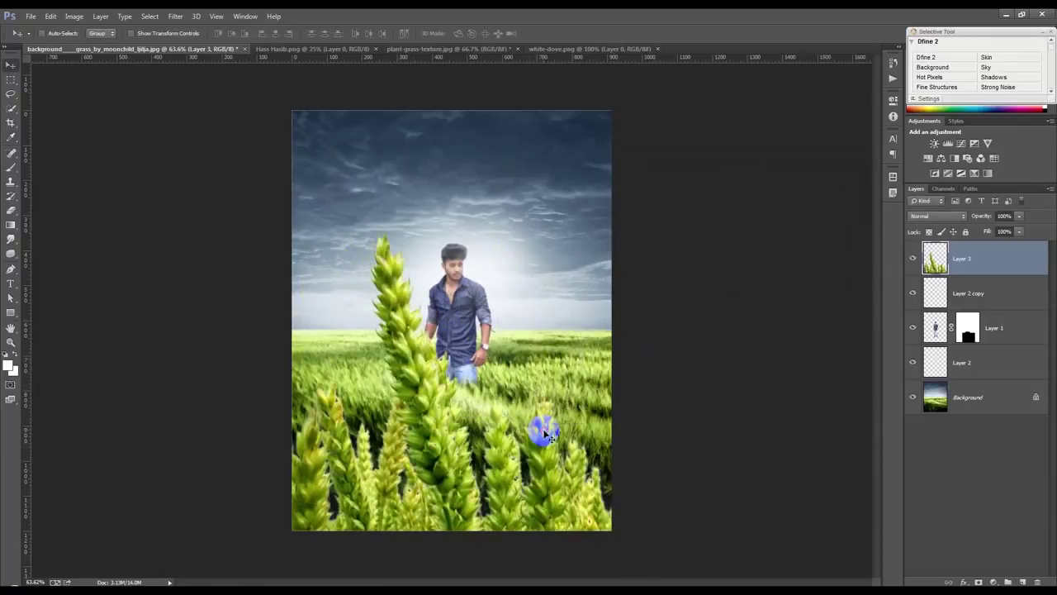
left_click_drag(600, 411, 596, 405)
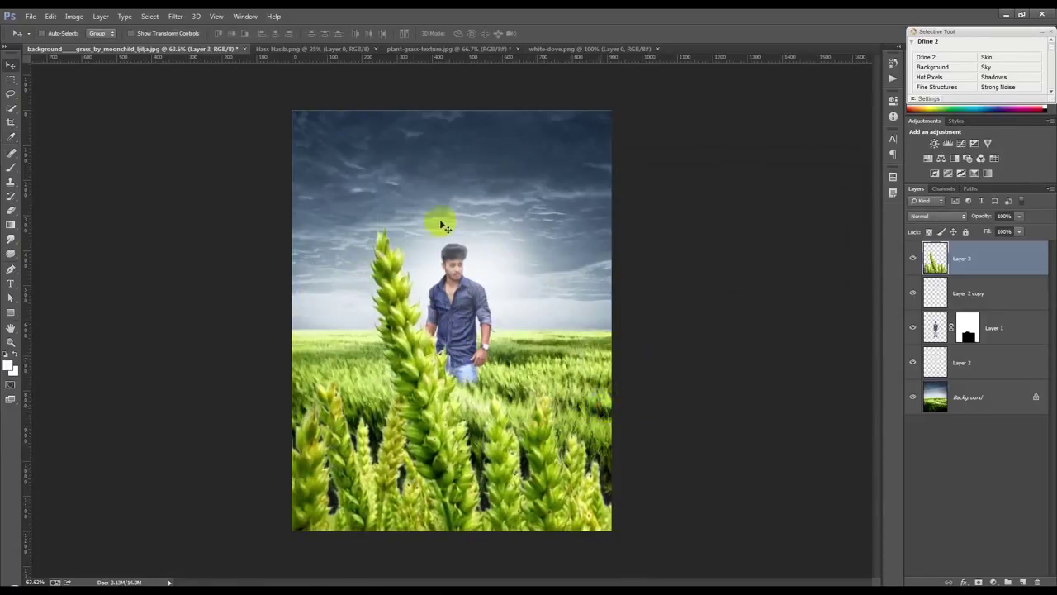
left_click_drag(520, 354, 472, 365)
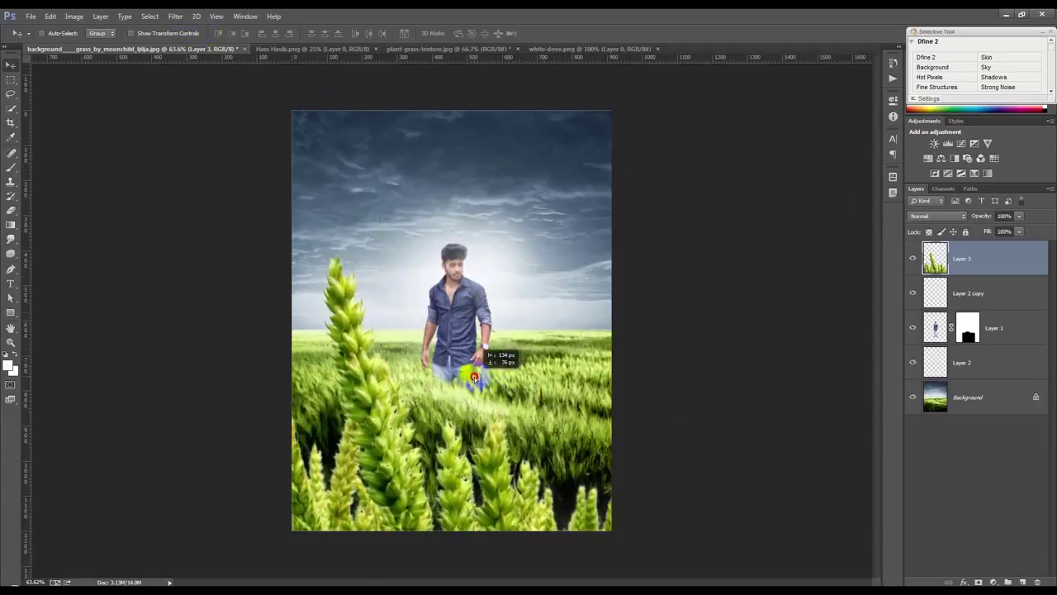
Apply a Gaussian Blur of about 40 px radius to the wheat layer
left_click(176, 16)
mouse_move(181, 137)
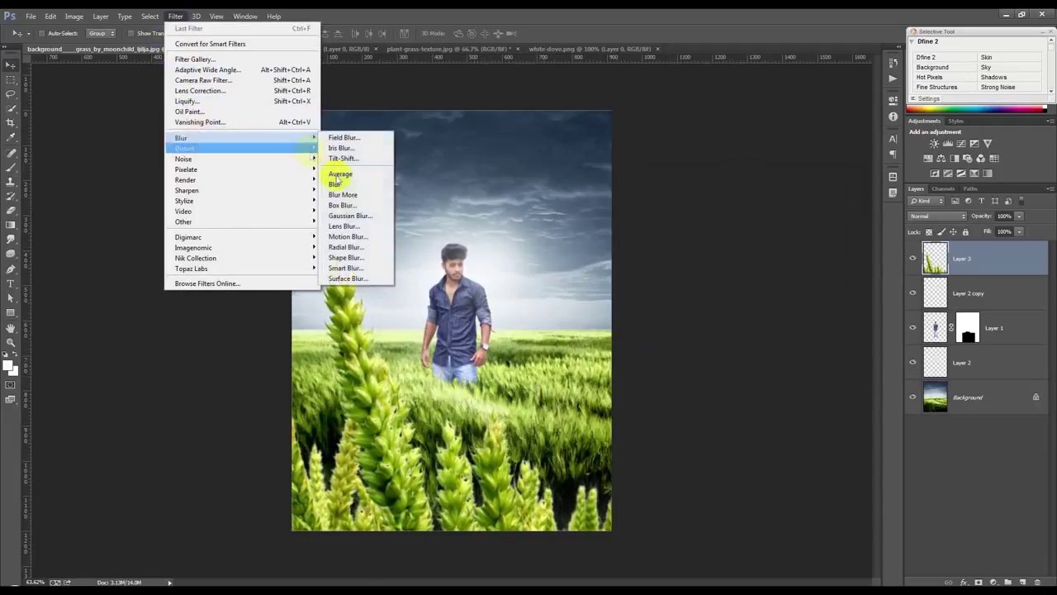
left_click(351, 217)
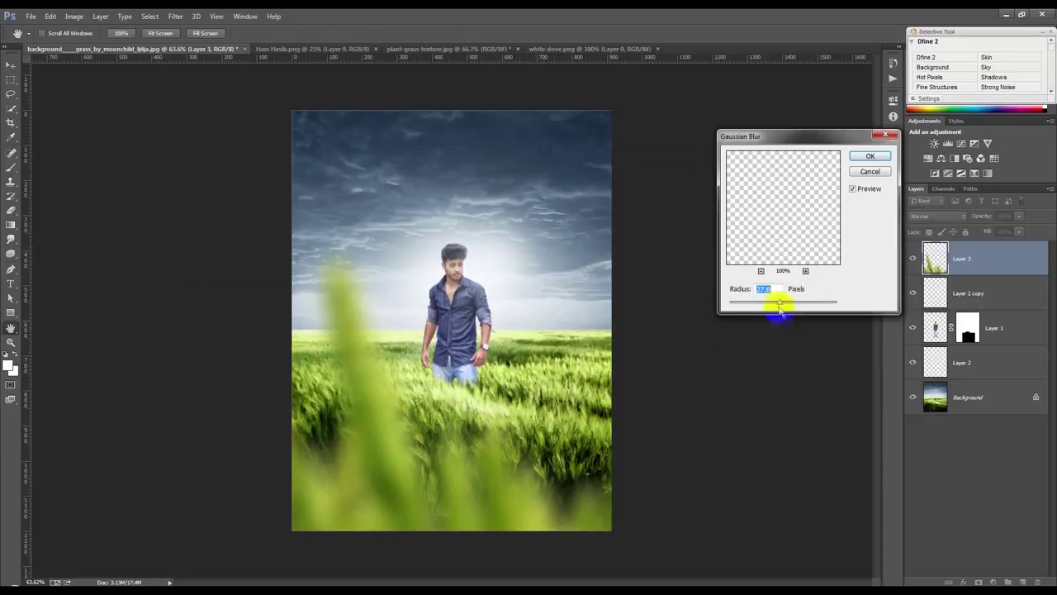
left_click_drag(788, 303, 788, 306)
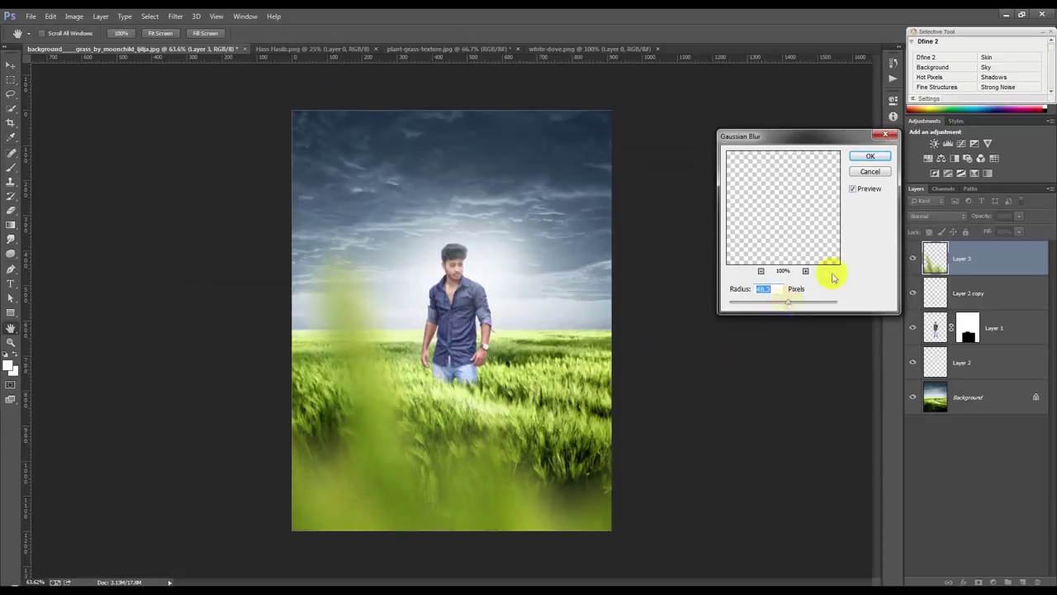
left_click(869, 157)
Scale the blurred wheat to about 71% and nudge it down to frame the man
key("ctrl+t")
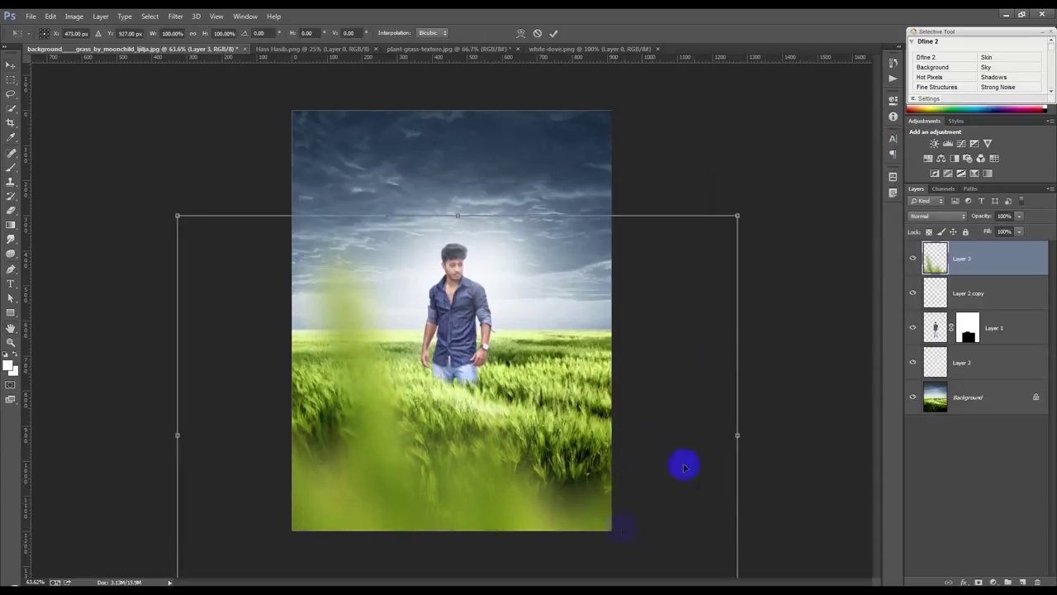
left_click_drag(743, 215, 647, 363)
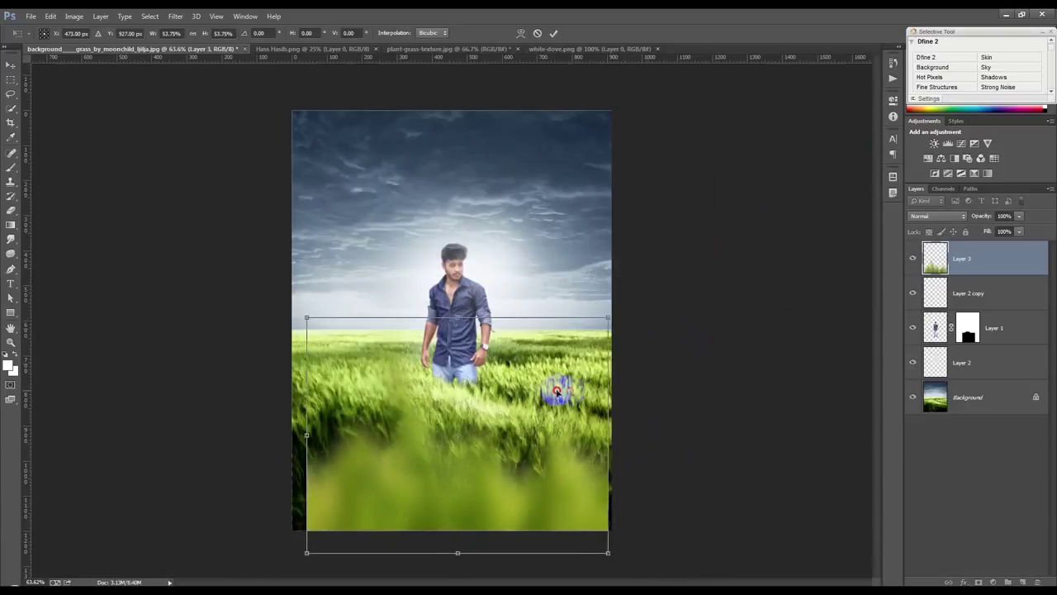
left_click_drag(557, 389, 548, 377)
left_click_drag(581, 545, 702, 572)
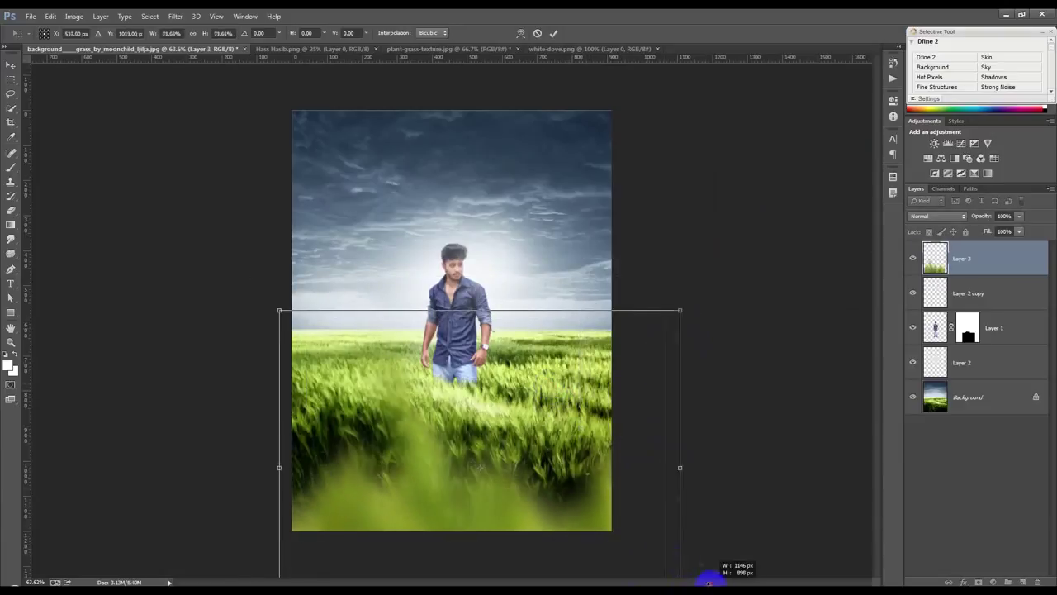
left_click_drag(636, 537, 602, 481)
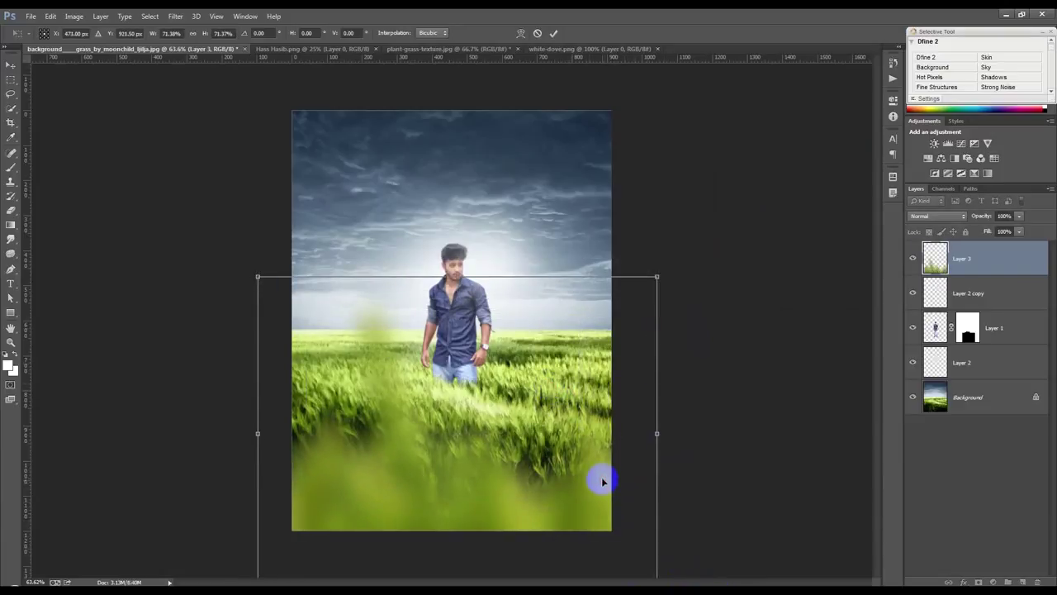
key("Return")
left_click_drag(590, 453, 591, 470)
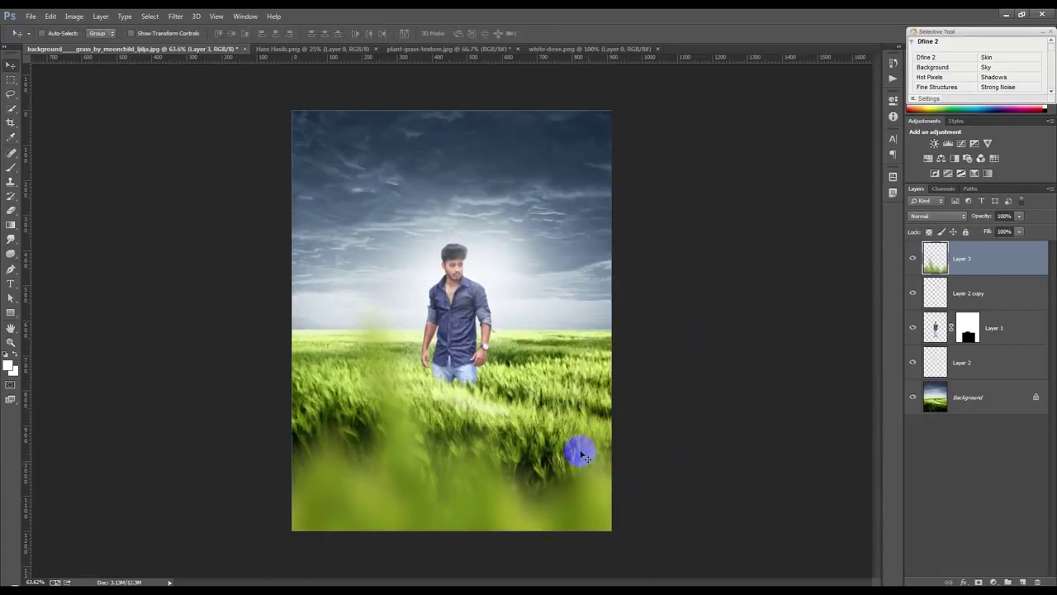
Curve Layer 3 to deepen shadows and drop highlights to 219, then reposition it
left_click(74, 17)
mouse_move(91, 43)
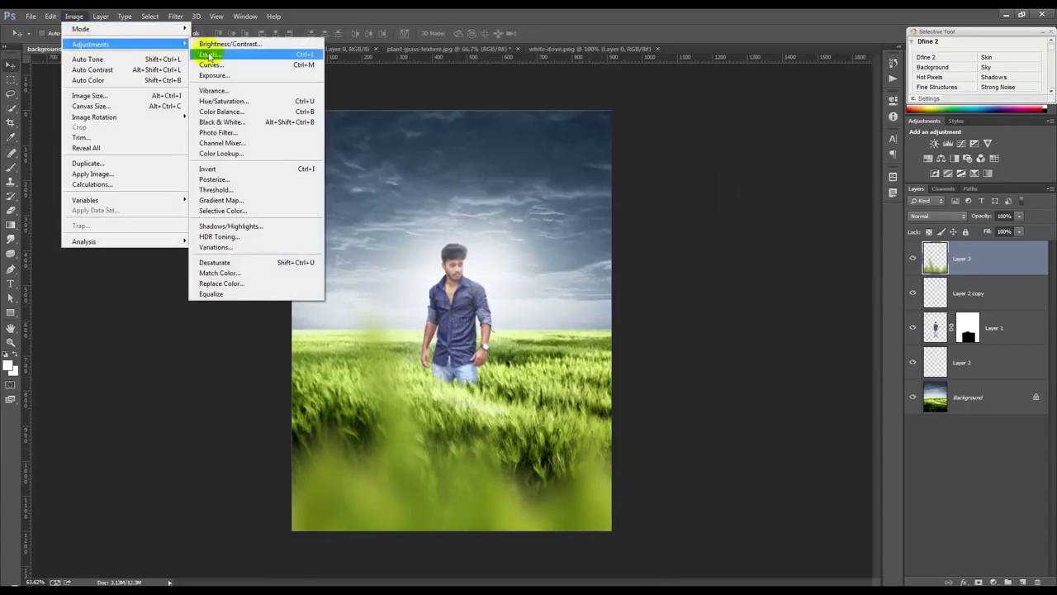
left_click(210, 64)
left_click_drag(811, 265, 806, 292)
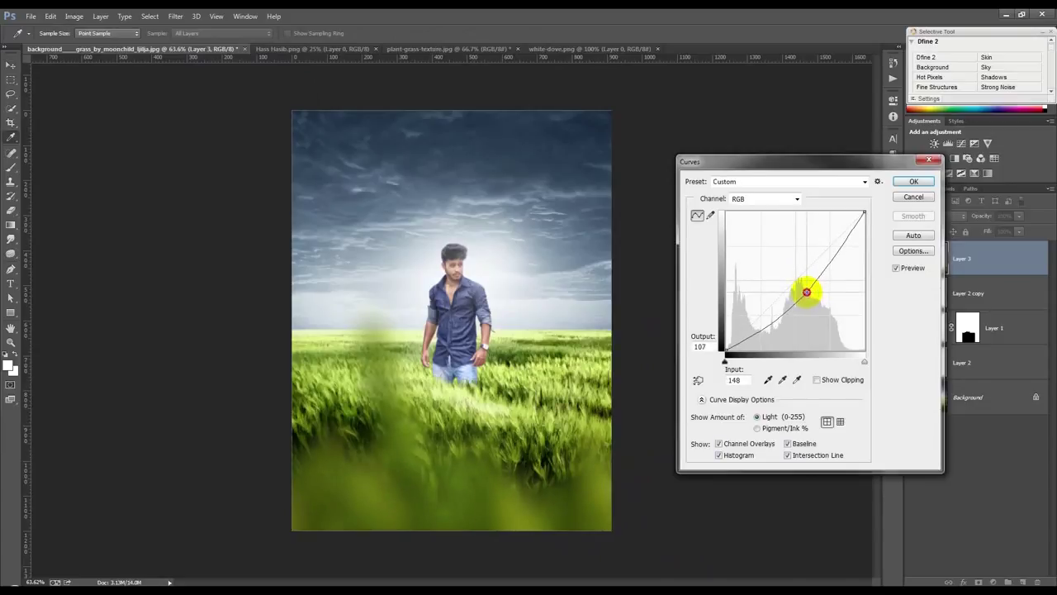
left_click_drag(863, 212, 882, 232)
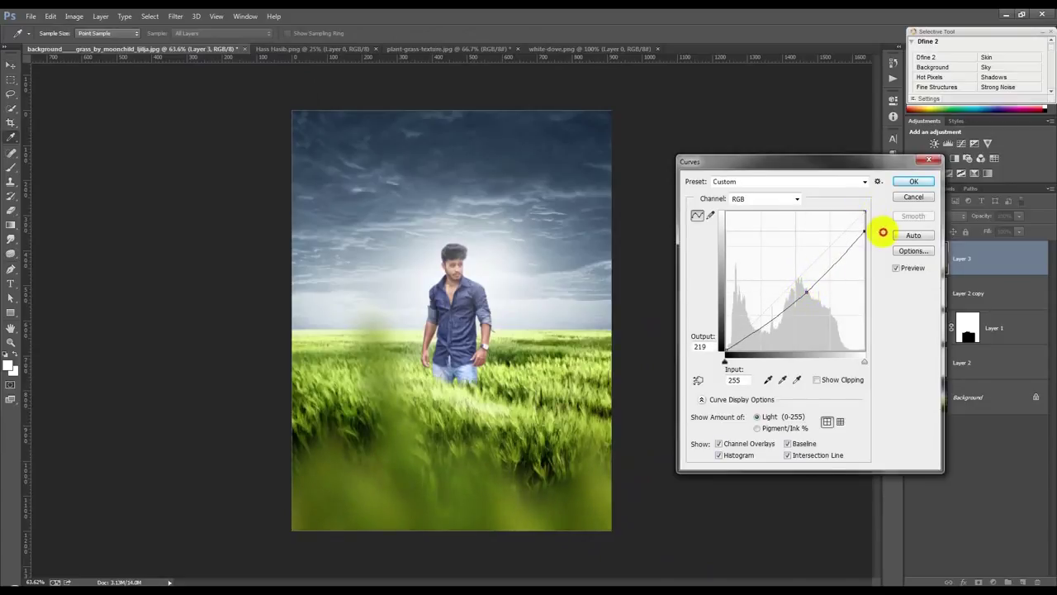
mouse_move(726, 361)
left_mouse_down()
mouse_move(776, 370)
mouse_move(754, 370)
left_mouse_up()
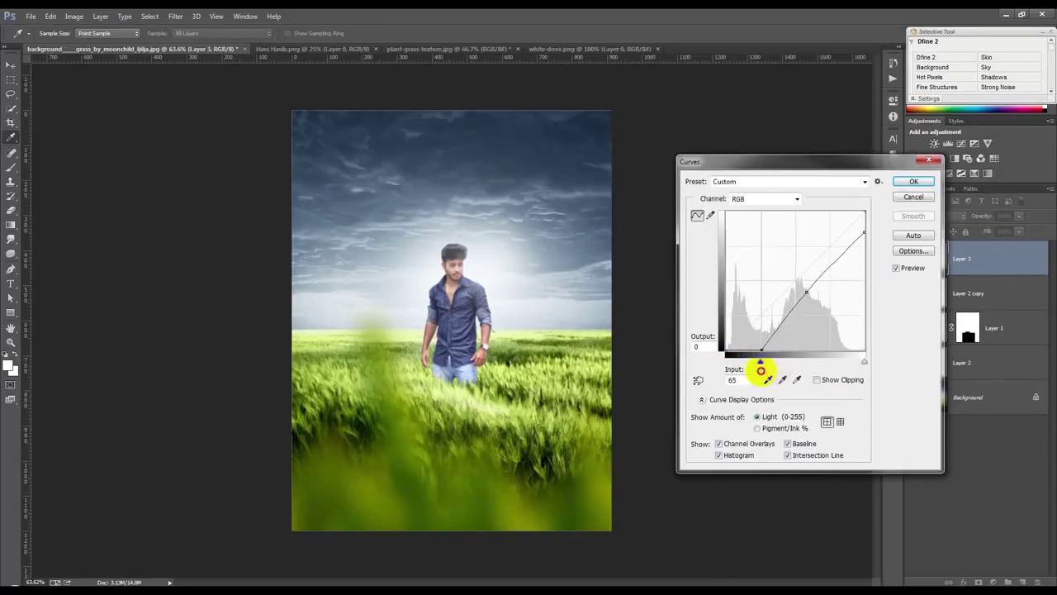
left_click(914, 180)
key("v")
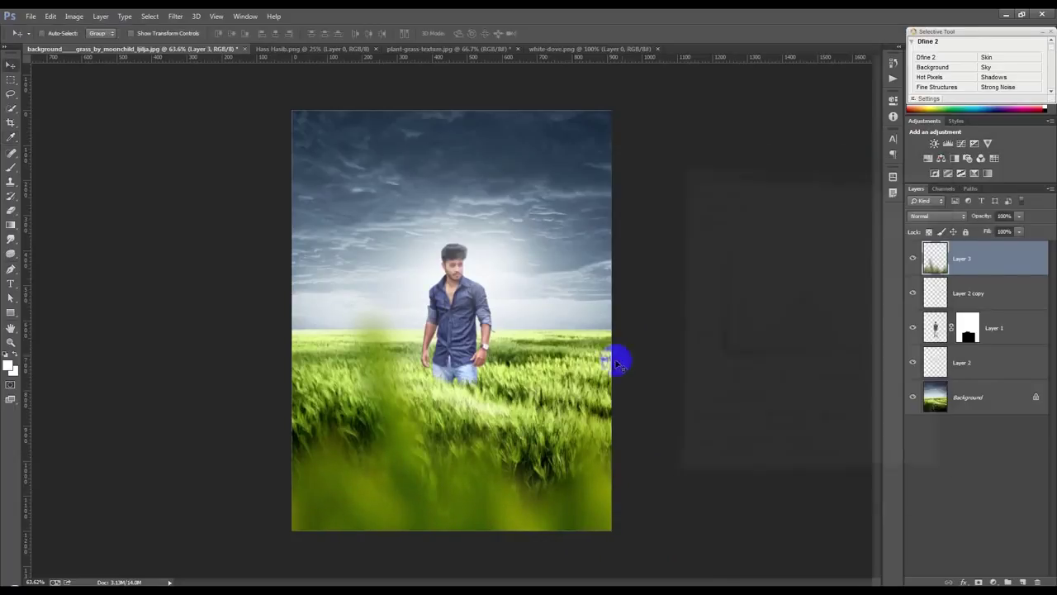
left_click_drag(620, 363, 601, 353)
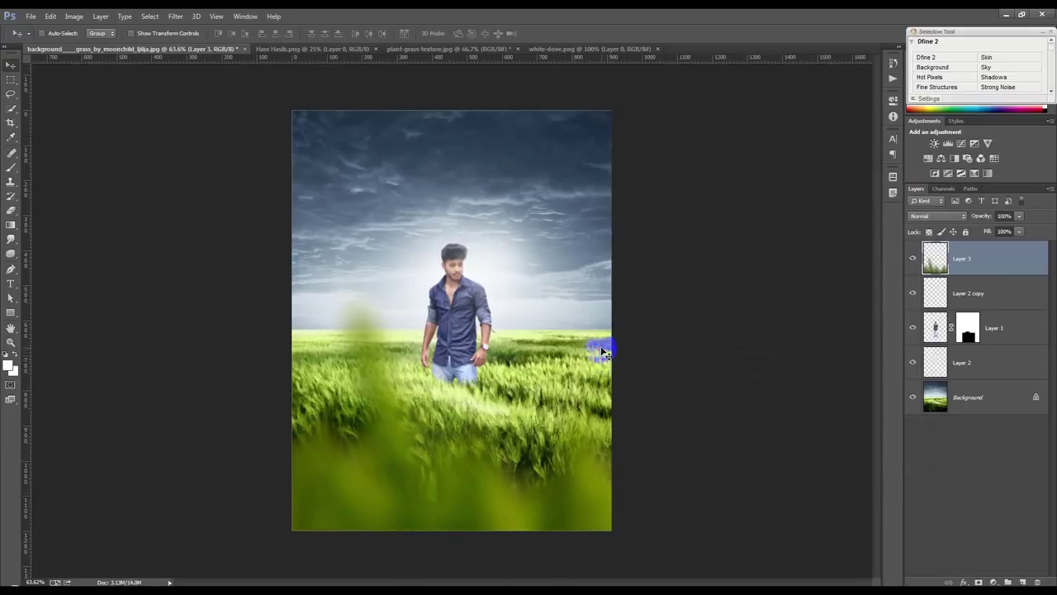
Lift the grass layer's midtones slightly with a second Curves adjustment
key("ctrl+m")
left_click_drag(793, 282, 792, 273)
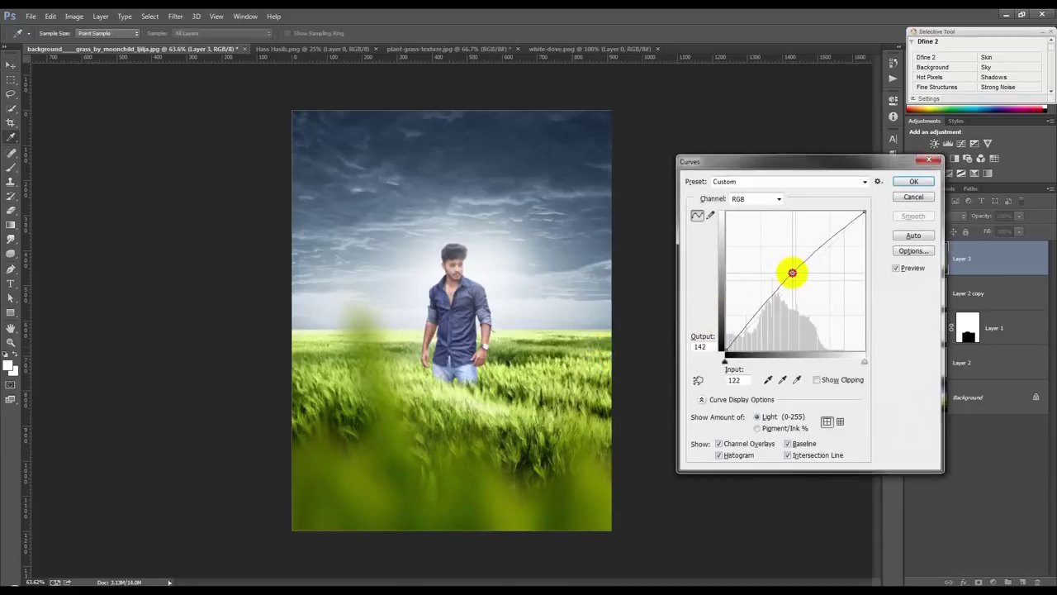
left_click(914, 181)
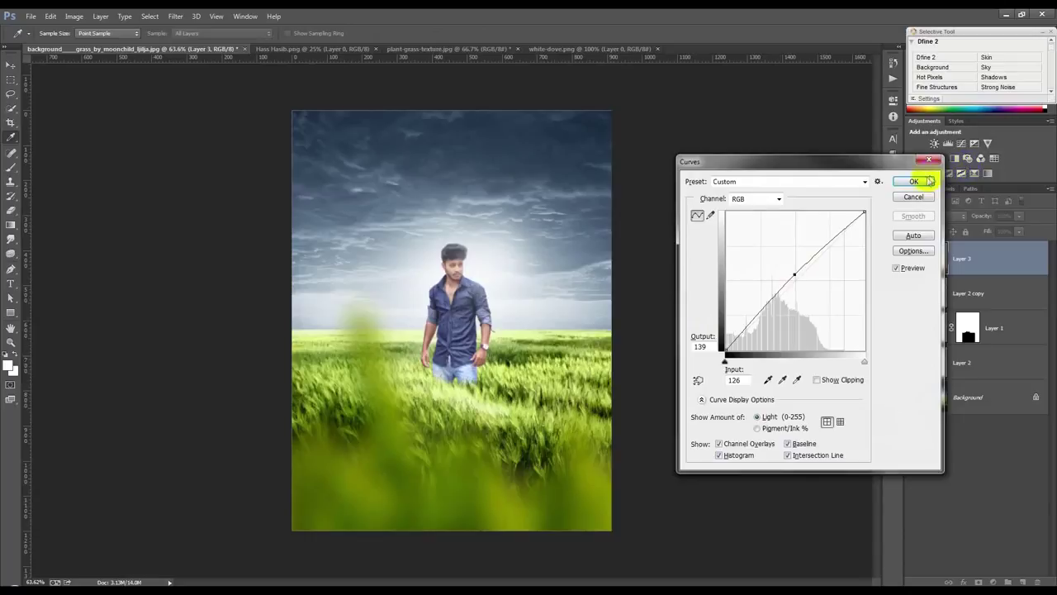
left_click(75, 15)
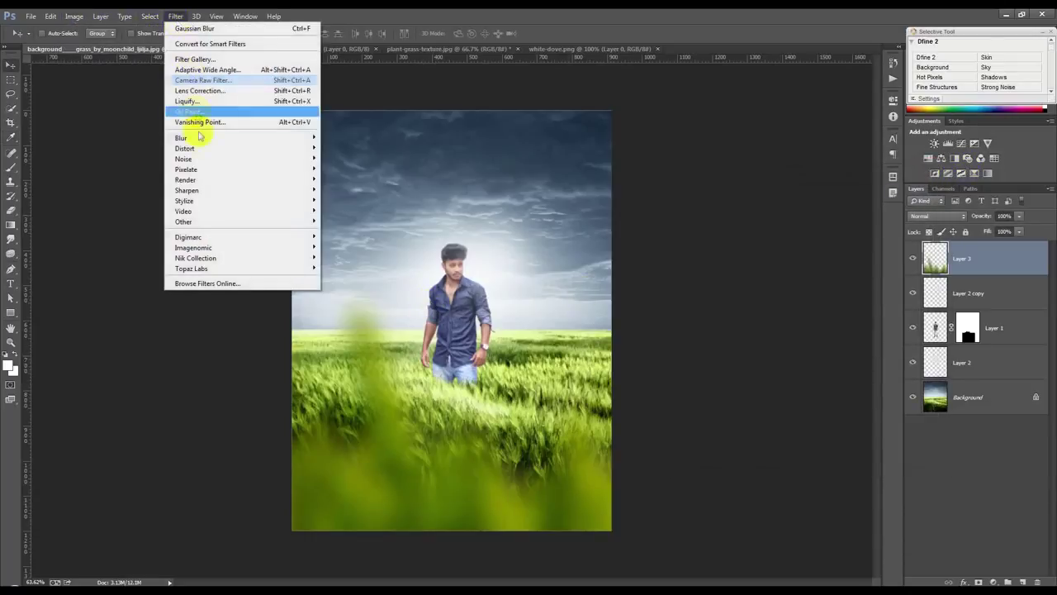
mouse_move(181, 137)
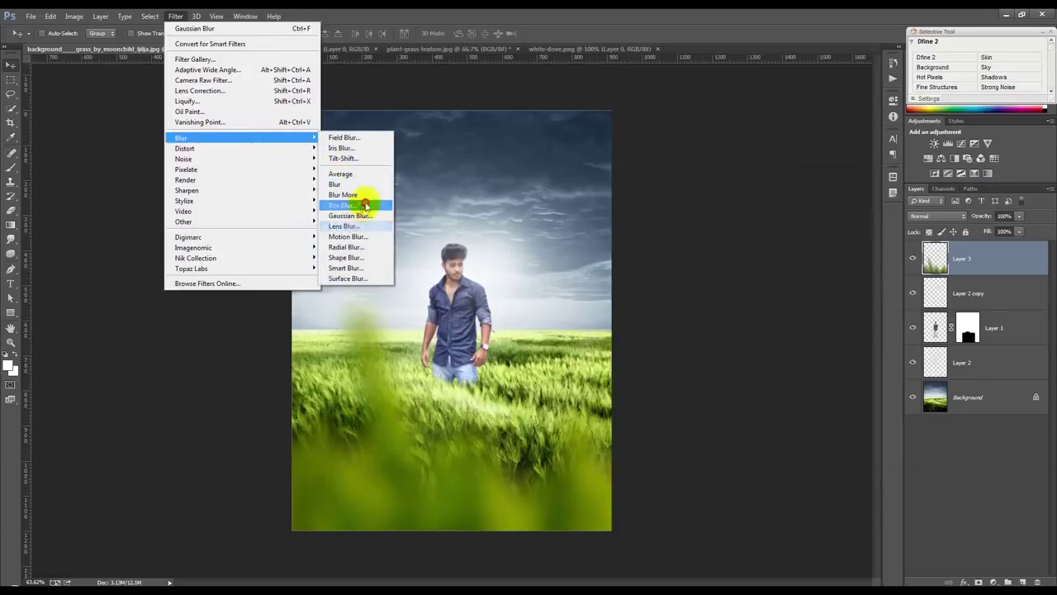
Apply another Gaussian Blur to the grass overlay and shift it up slightly
left_click(353, 216)
left_click_drag(787, 301, 768, 305)
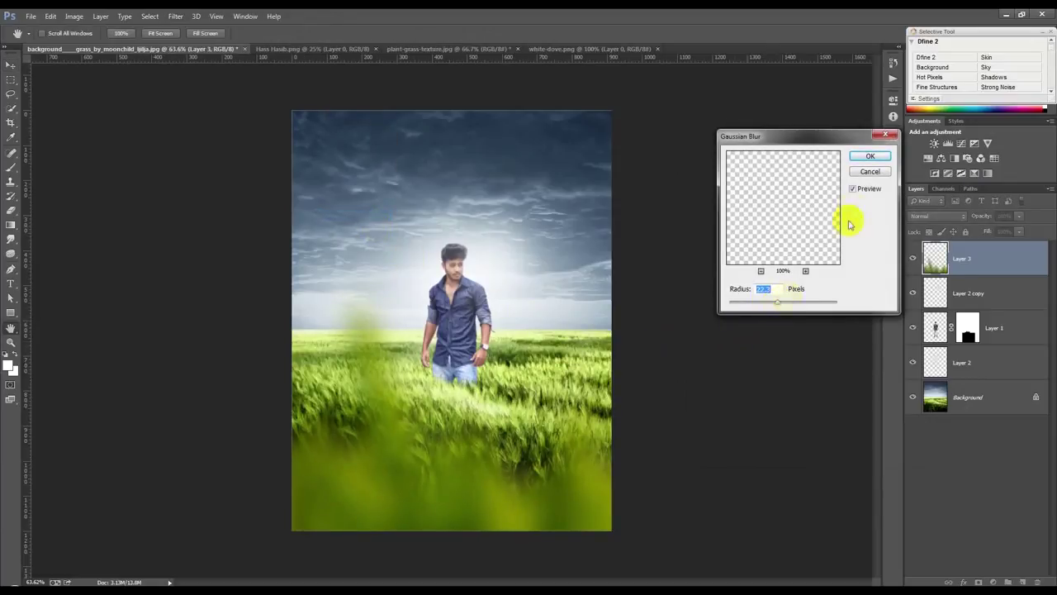
left_click(870, 157)
key("v")
left_click_drag(602, 405, 593, 373)
Enlarge the grass overlay to about 117% and commit the transform
key("ctrl+t")
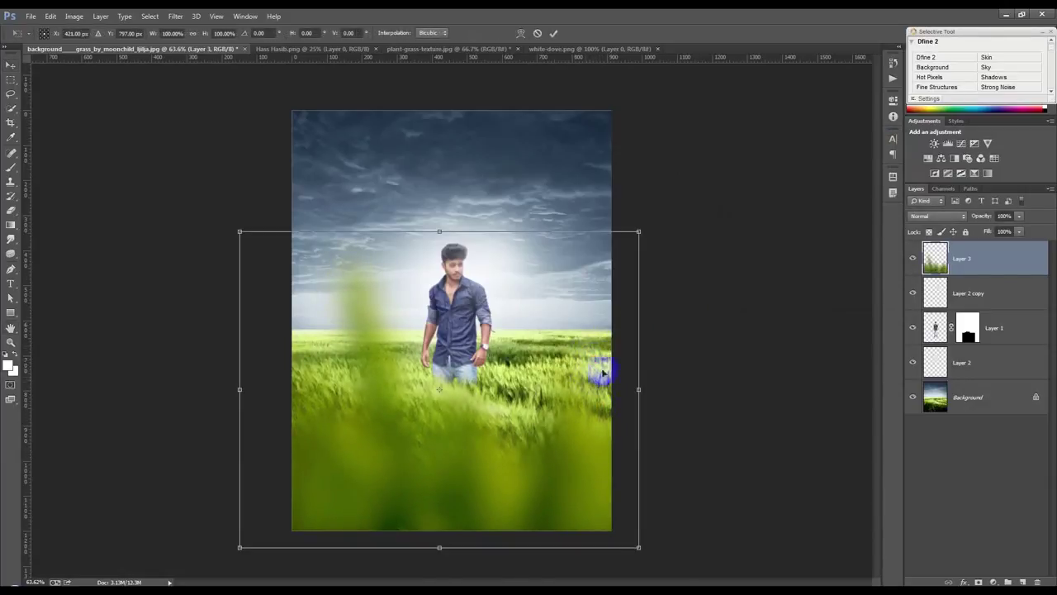
left_click_drag(638, 234, 674, 203)
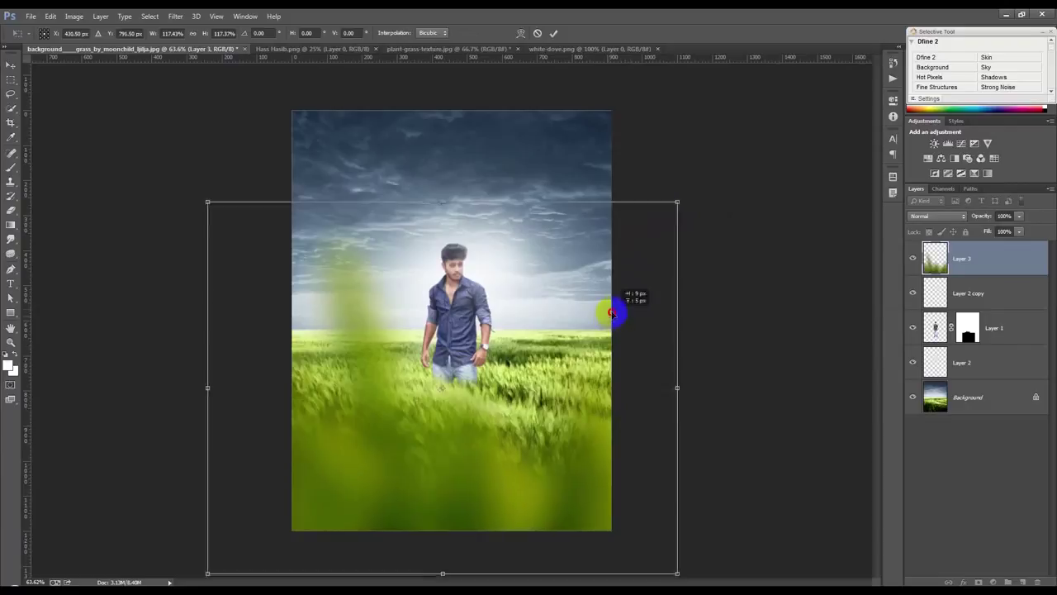
left_click_drag(608, 314, 602, 320)
left_click(553, 33)
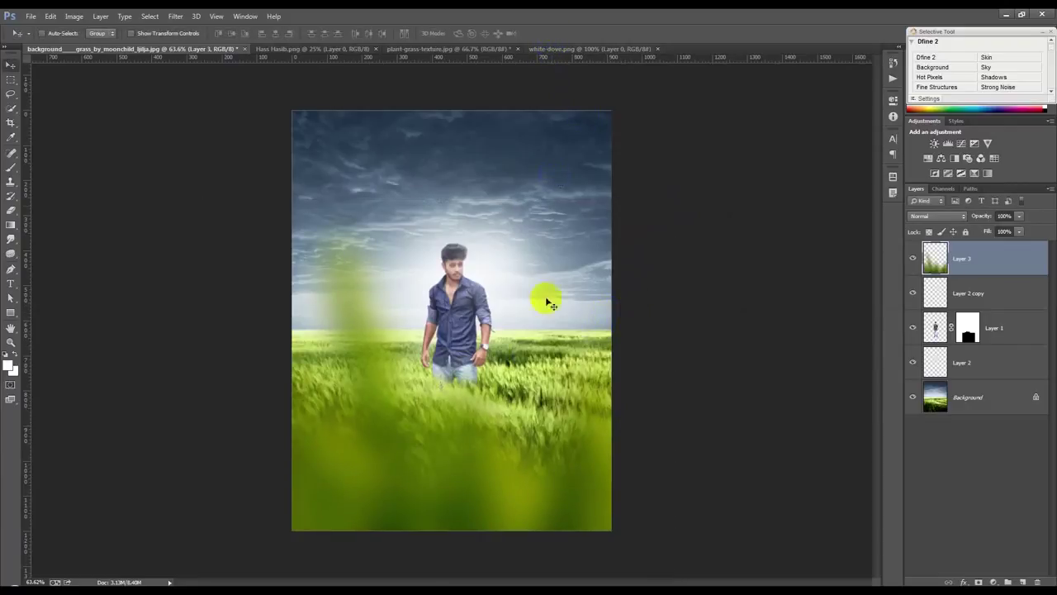
scroll(520, 360, "up", 2)
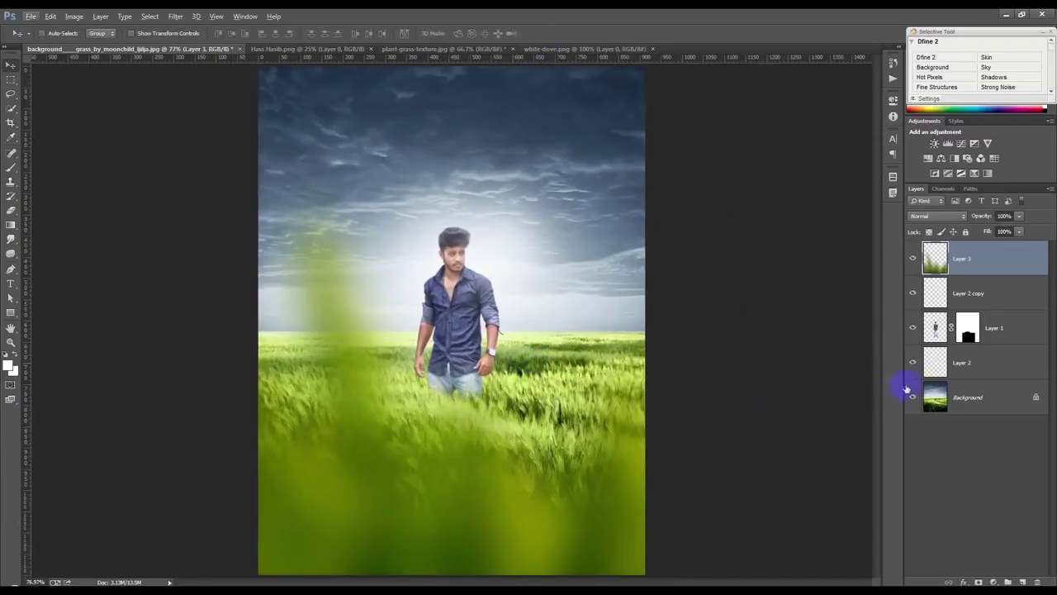
Hide the grass overlay and start a Tilt-Shift blur on the Background layer
left_click(914, 259)
left_click(956, 400)
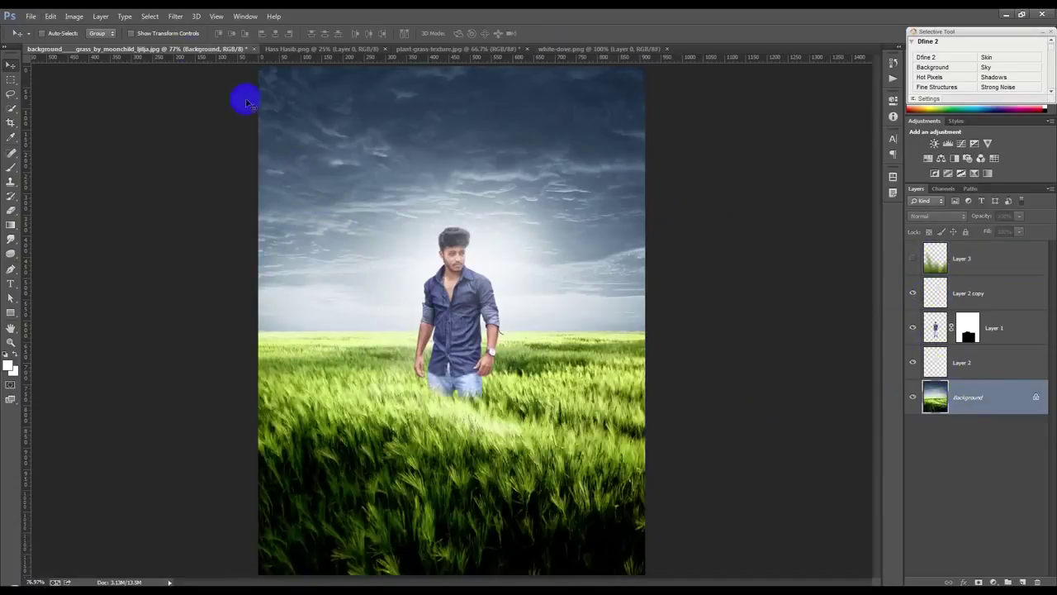
left_click(187, 16)
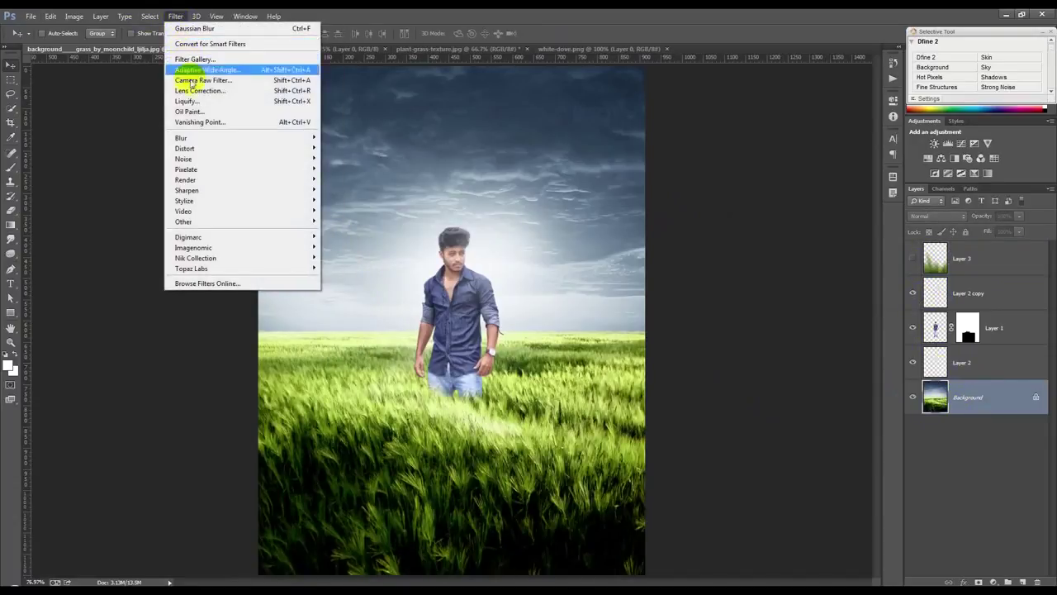
mouse_move(183, 137)
left_click(342, 158)
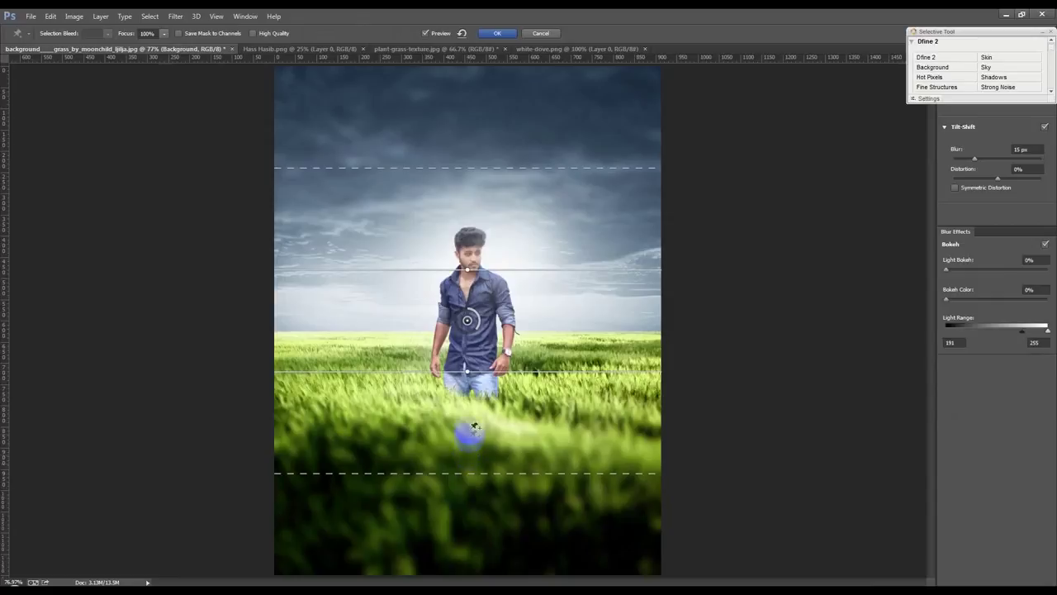
Place the Tilt-Shift focus lines around the man and apply the 16 px blur
left_click(476, 378)
left_click_drag(475, 370, 474, 396)
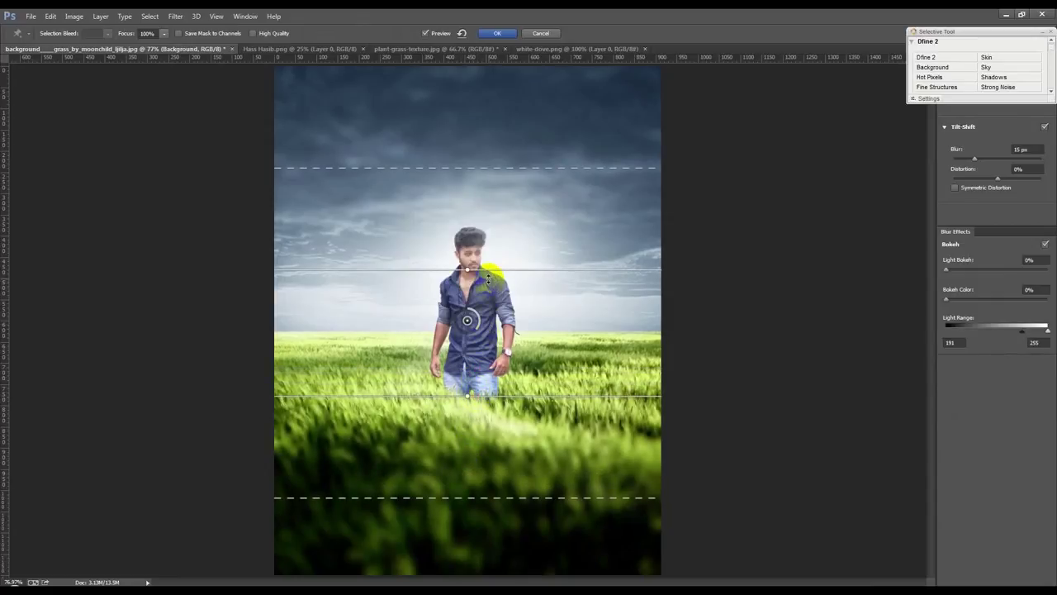
left_click_drag(488, 279, 487, 166)
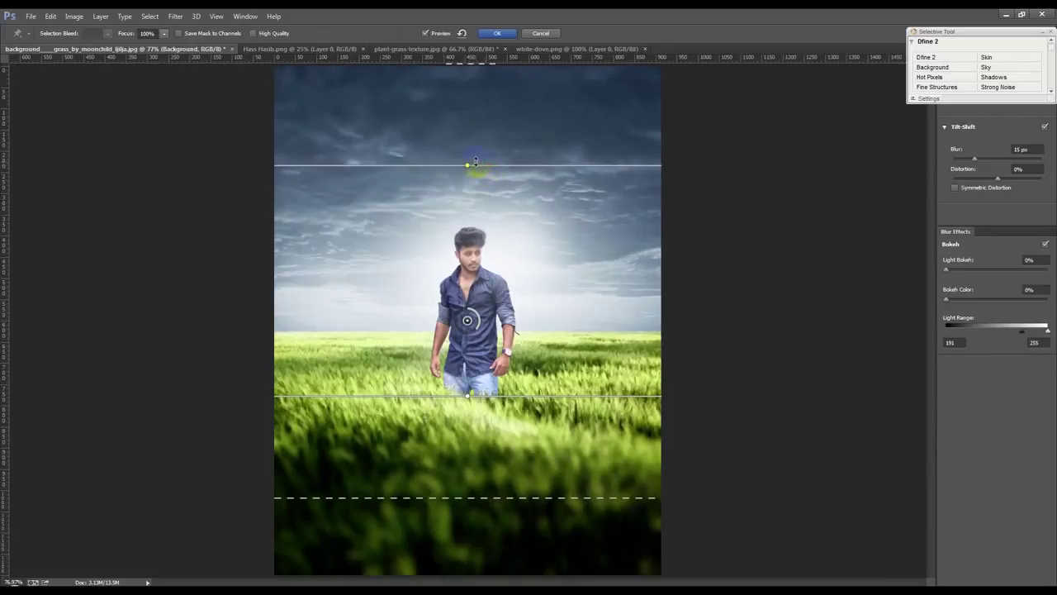
left_click_drag(467, 166, 467, 222)
left_click_drag(470, 78, 470, 84)
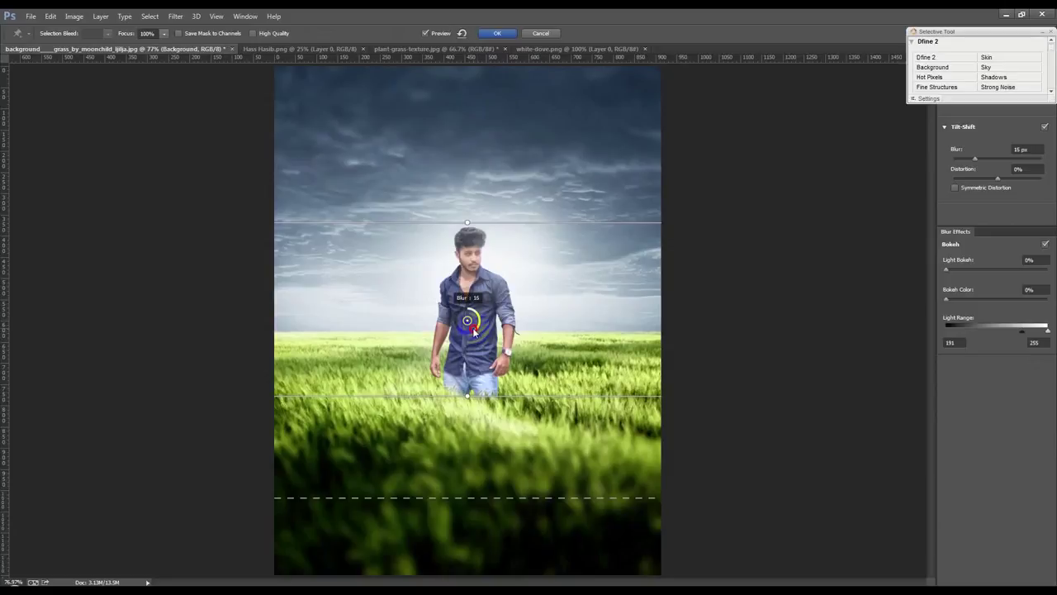
left_click_drag(483, 390, 484, 384)
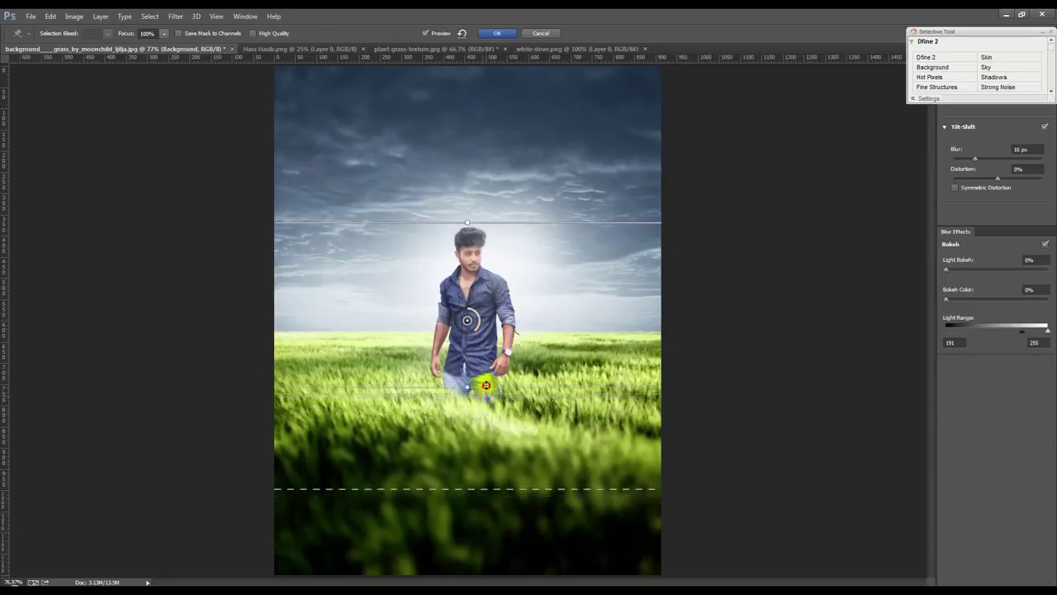
mouse_move(465, 479)
left_mouse_down()
mouse_move(465, 491)
mouse_move(468, 479)
left_mouse_up()
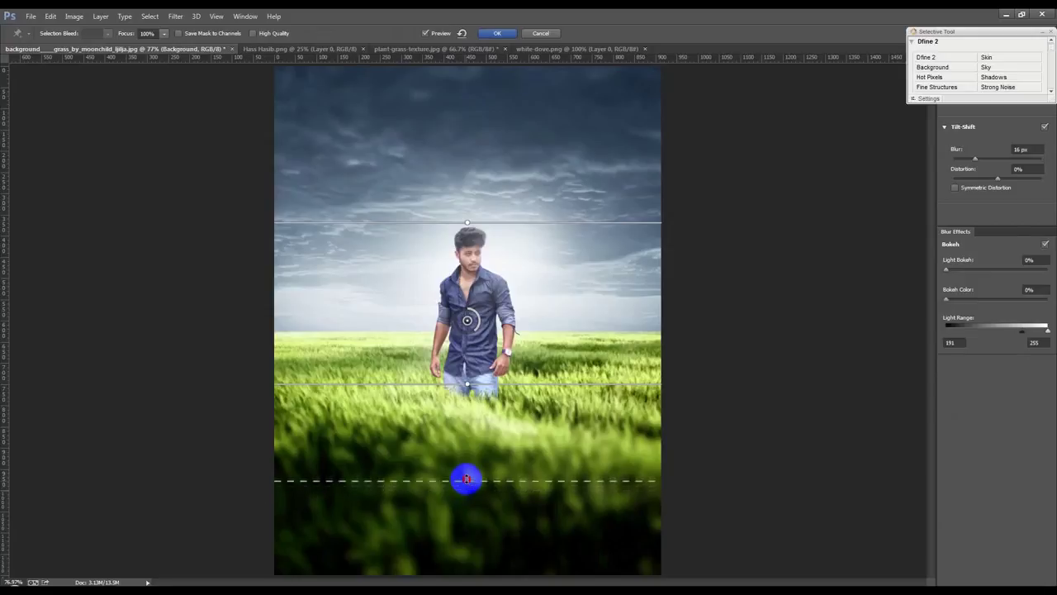
left_click(509, 33)
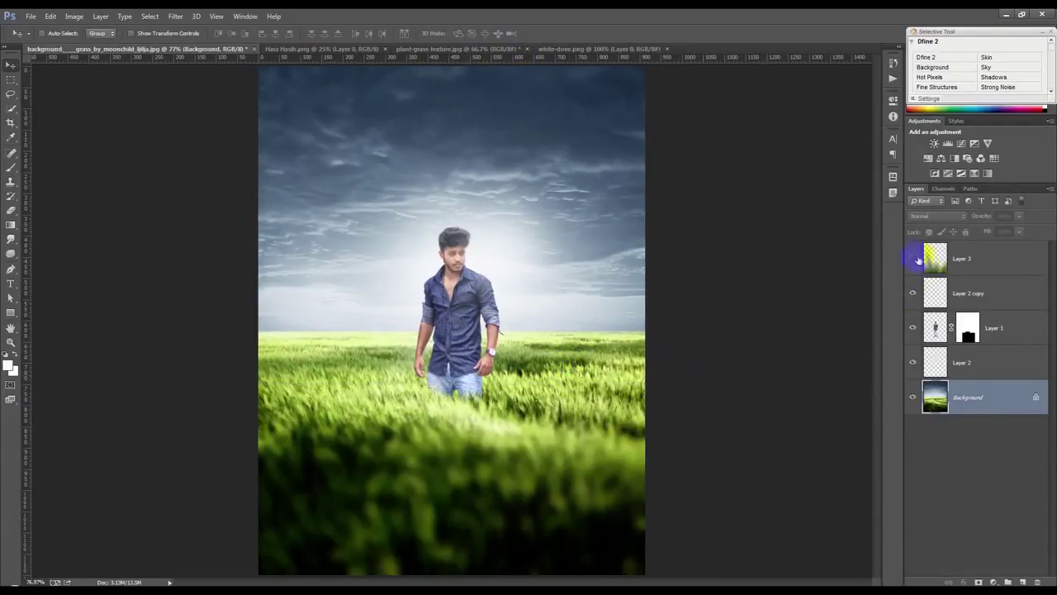
Show Layer 3 again, set Layer 2 copy to 81% opacity, then reselect Layer 3
left_click(913, 259)
left_click(959, 264)
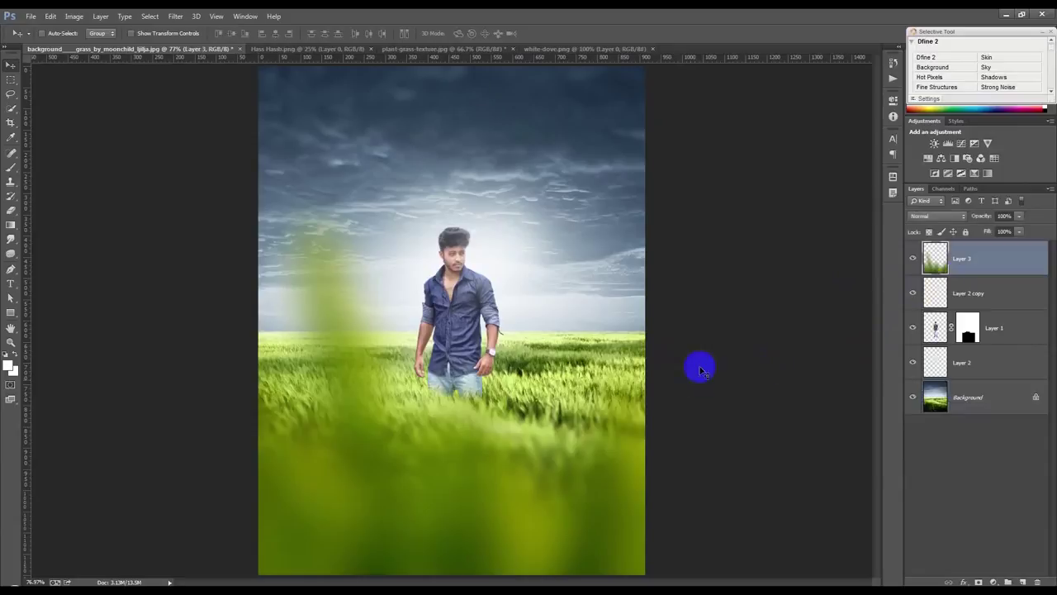
scroll(644, 379, "down", 2)
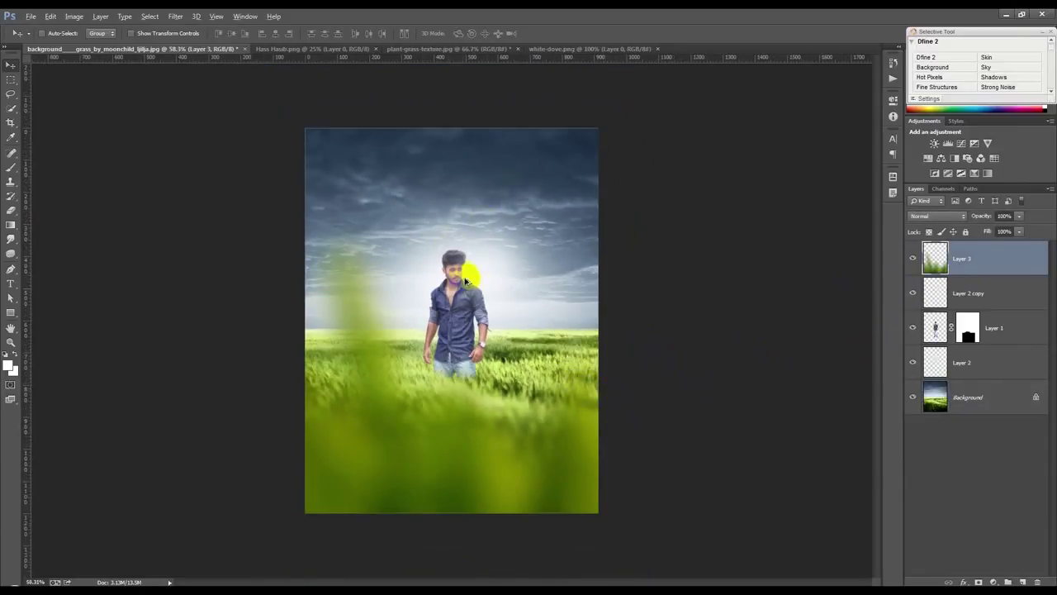
scroll(466, 281, "up", 2)
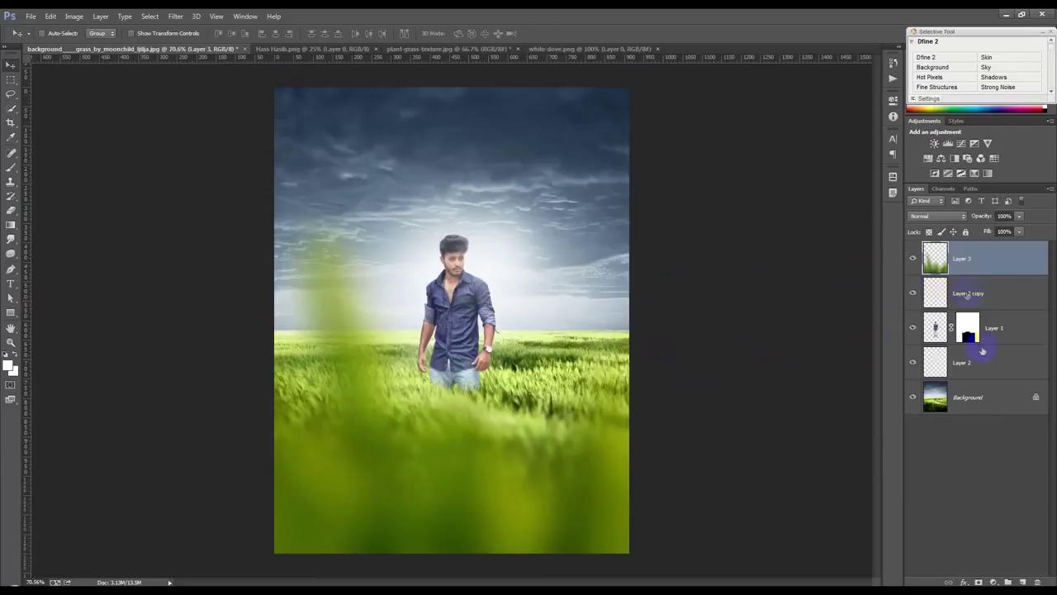
left_click(976, 295)
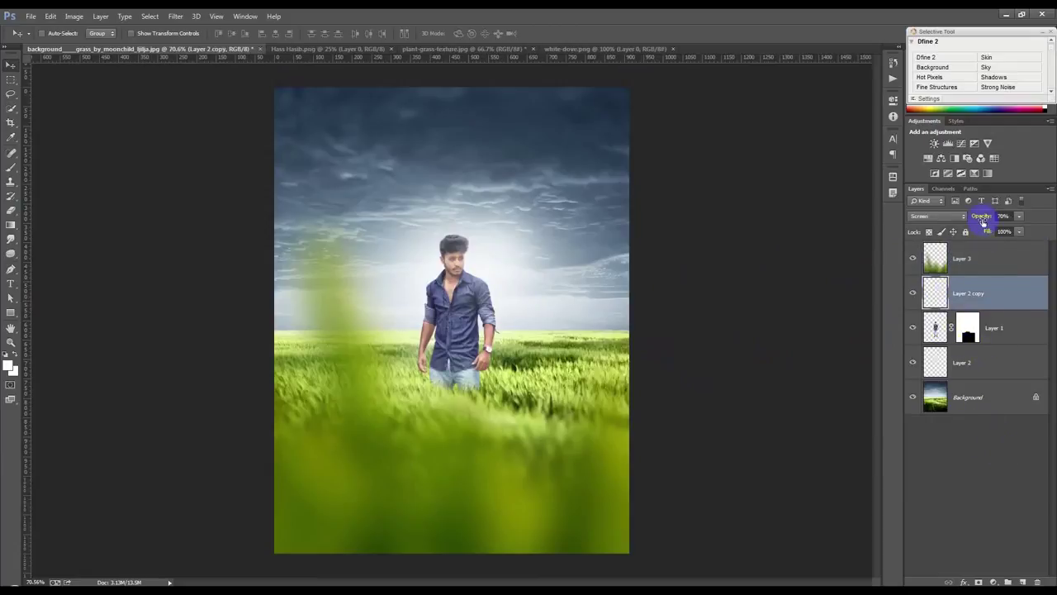
left_click(844, 301)
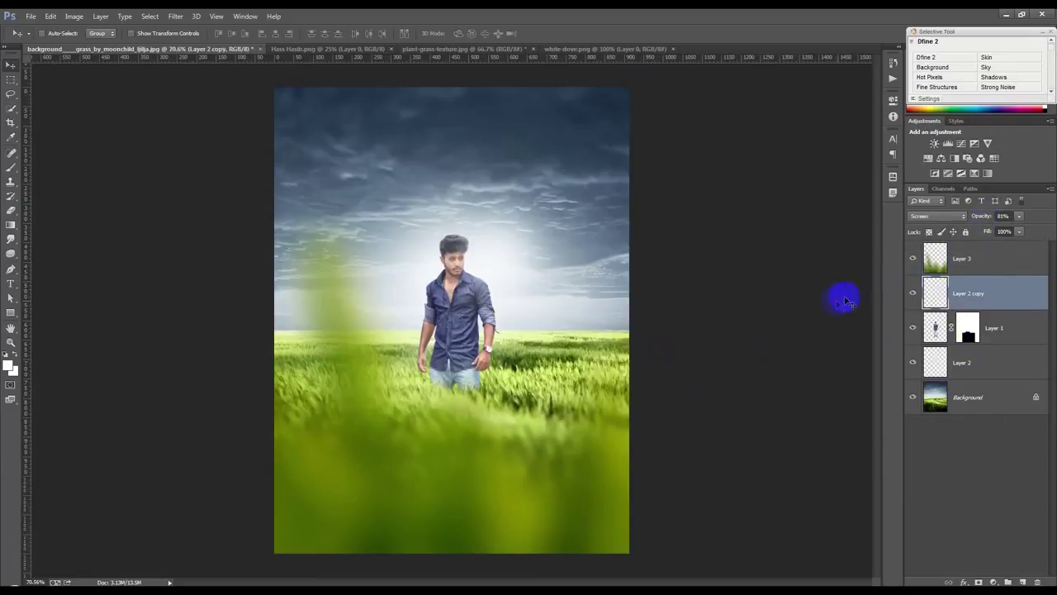
left_click(983, 261)
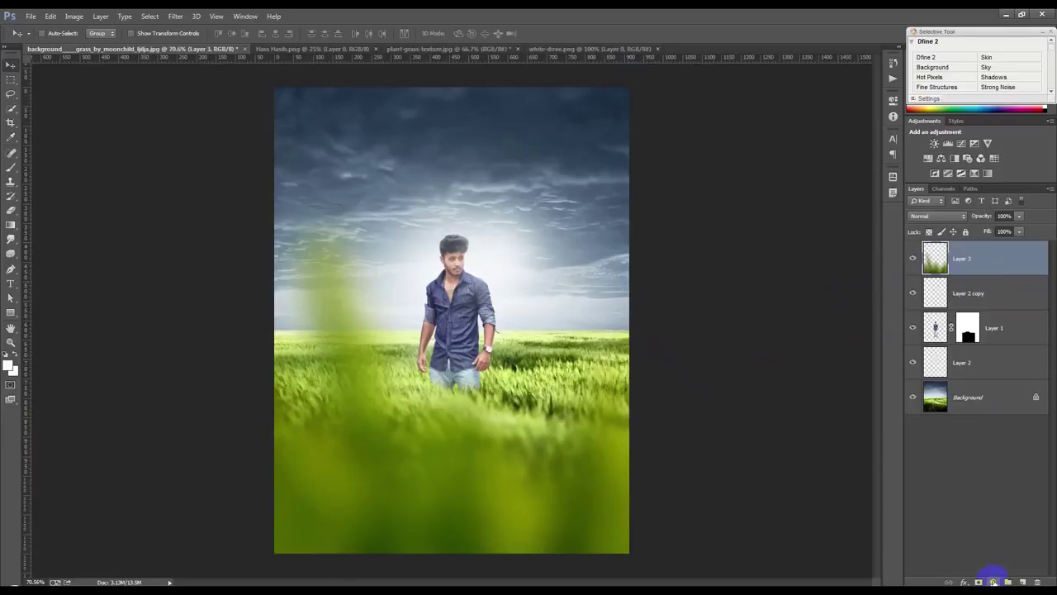
Drag the dove from white-dove.png into the composite, shrink it and flip it horizontally
left_click(550, 48)
left_click_drag(443, 113, 285, 48)
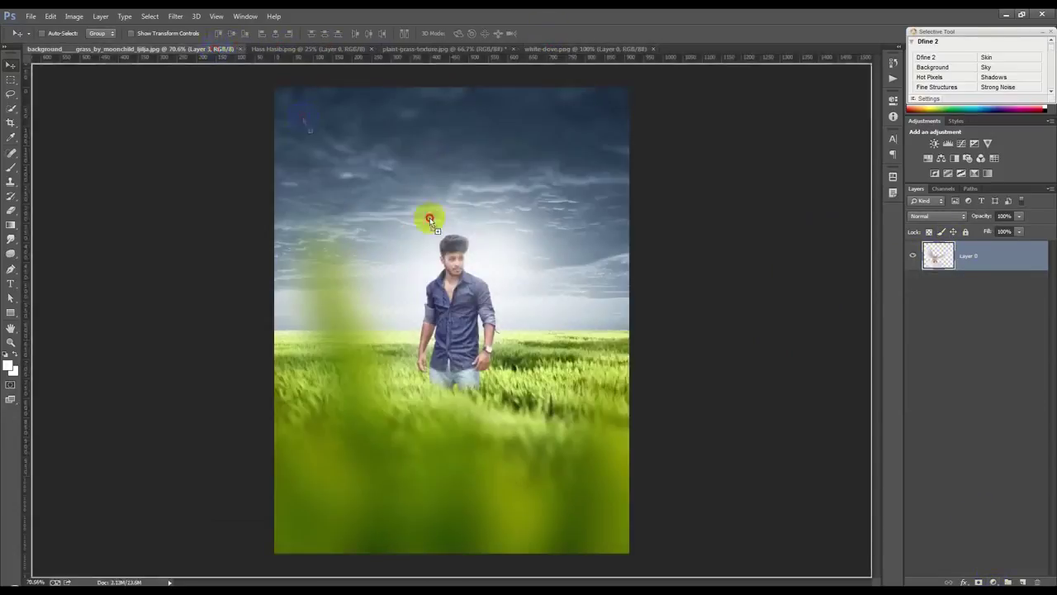
left_click_drag(213, 50, 442, 232)
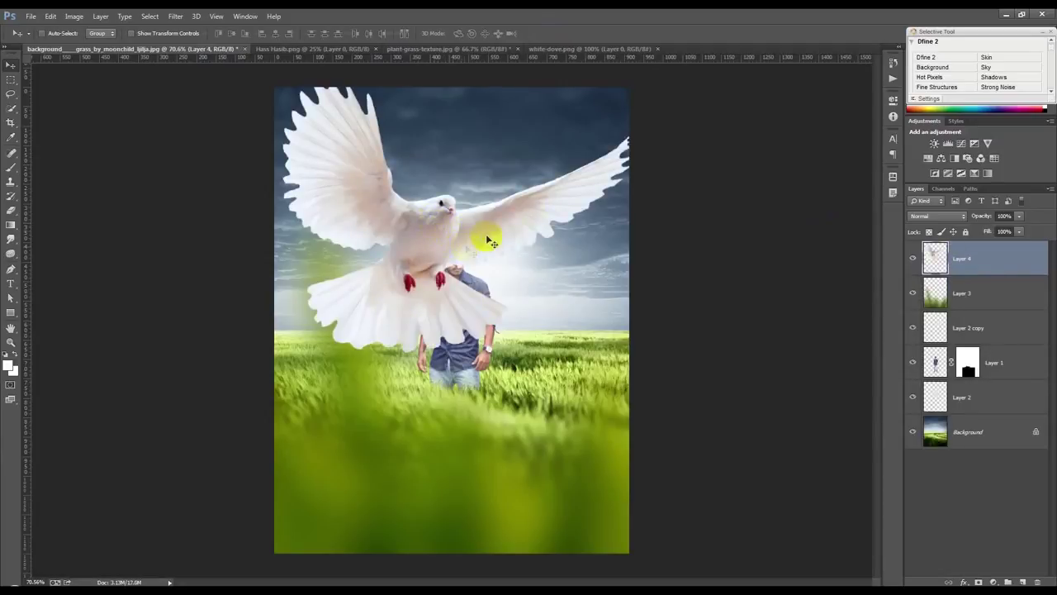
key("ctrl+t")
mouse_move(643, 352)
left_mouse_down()
mouse_move(518, 205)
mouse_move(459, 222)
left_mouse_up()
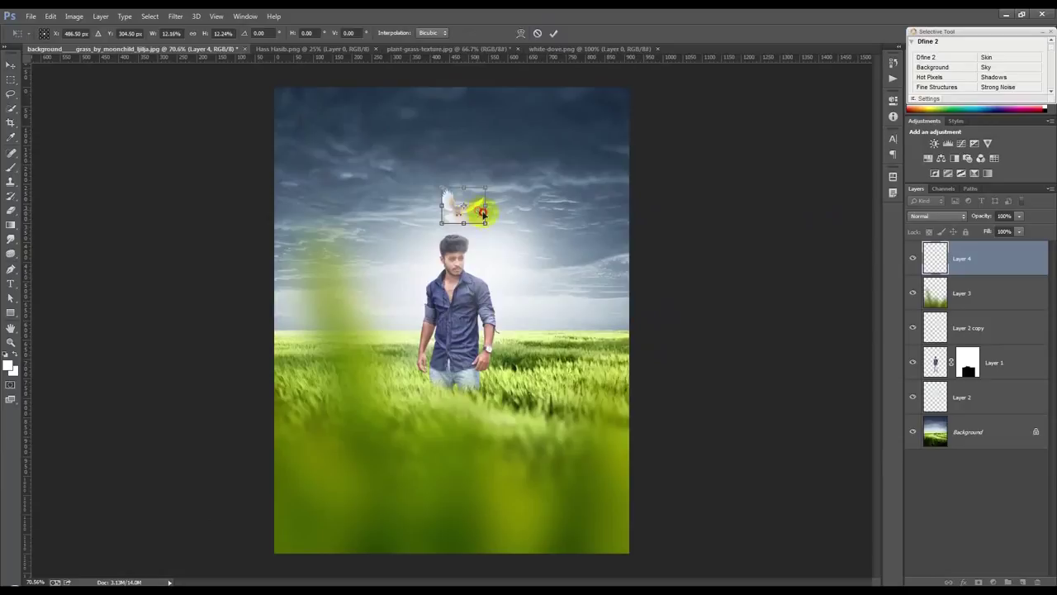
left_click_drag(480, 211, 582, 271)
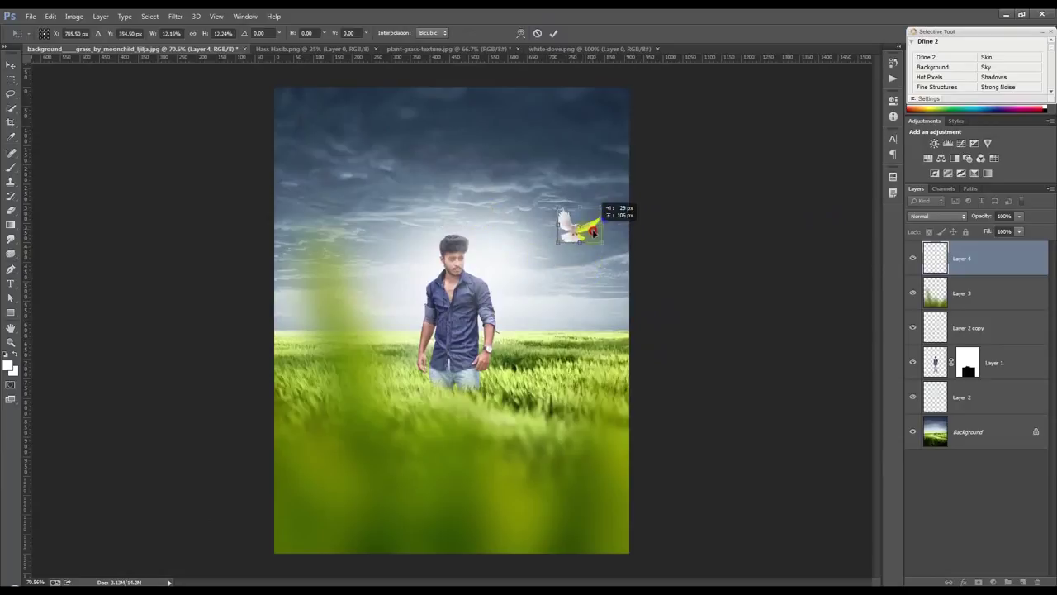
right_click(592, 235)
left_click(632, 402)
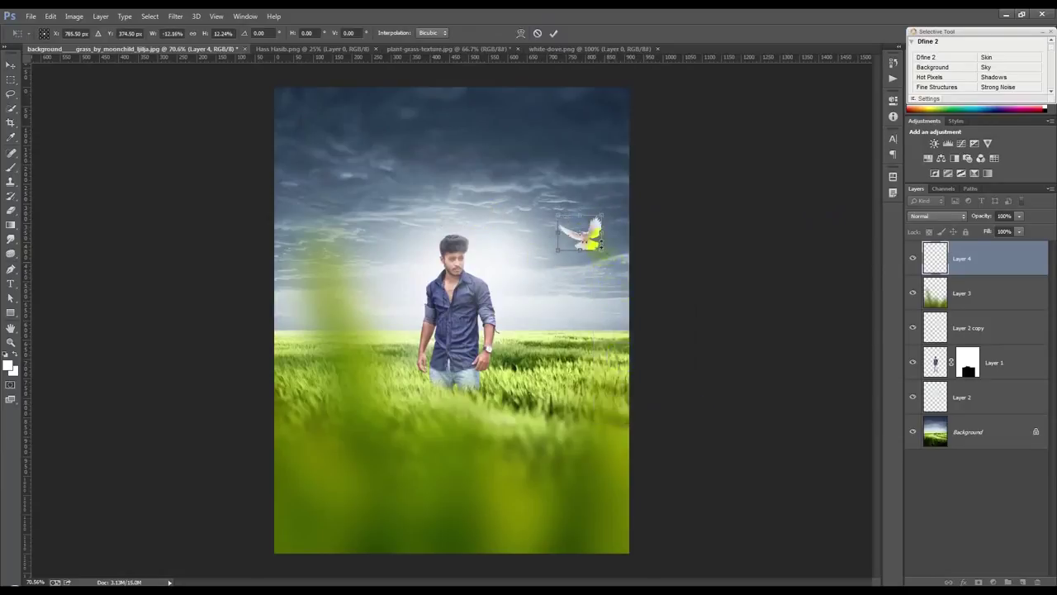
Settle the dove in the sky right of the man, enlarging it slightly
scroll(593, 242, "up", 2)
scroll(455, 267, "up", 2)
scroll(518, 239, "up", 2)
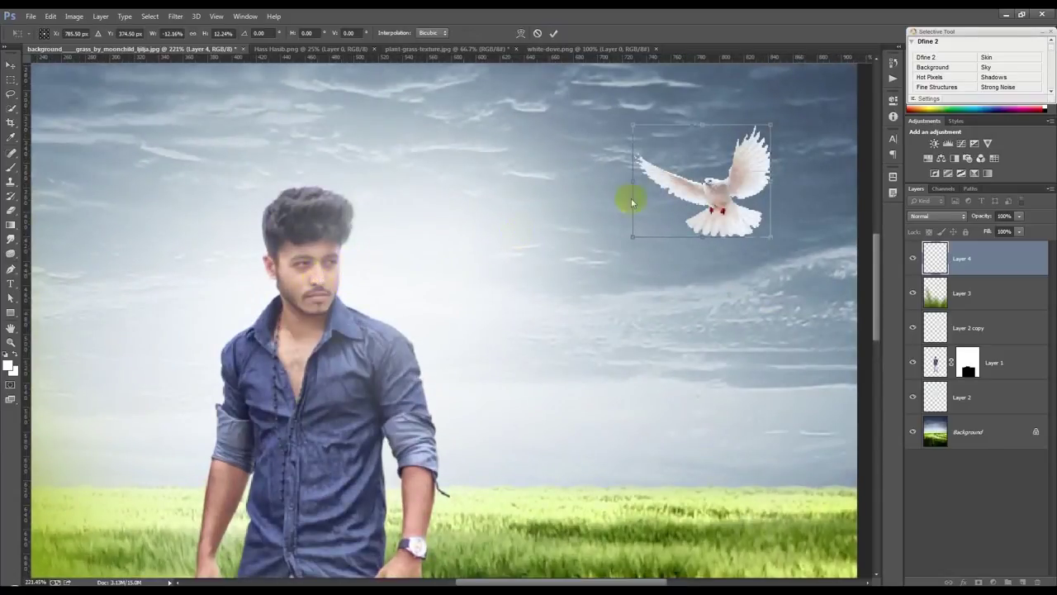
left_click_drag(731, 200, 748, 233)
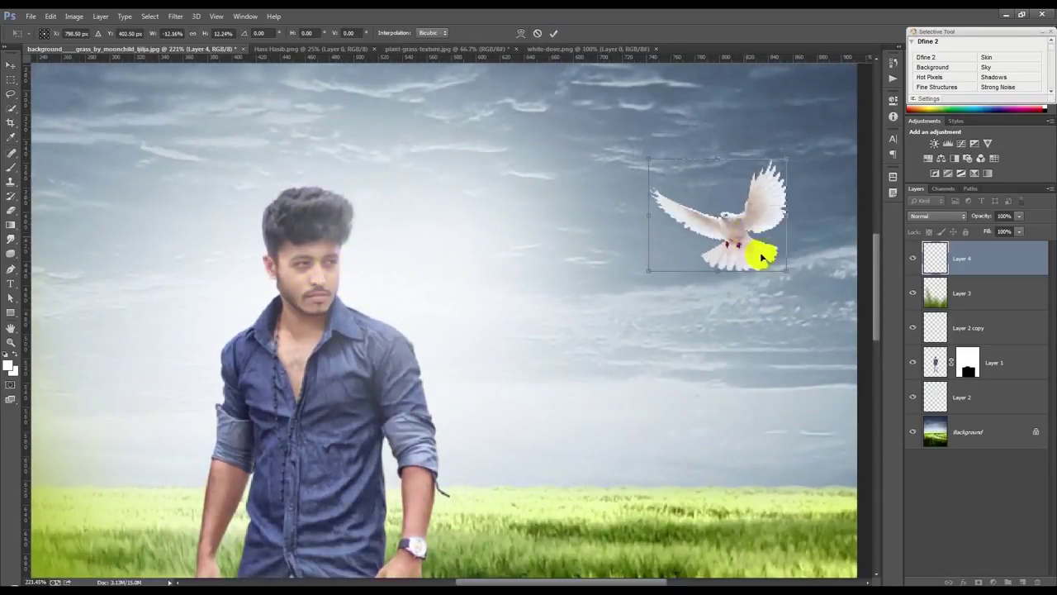
left_click_drag(784, 273, 795, 277)
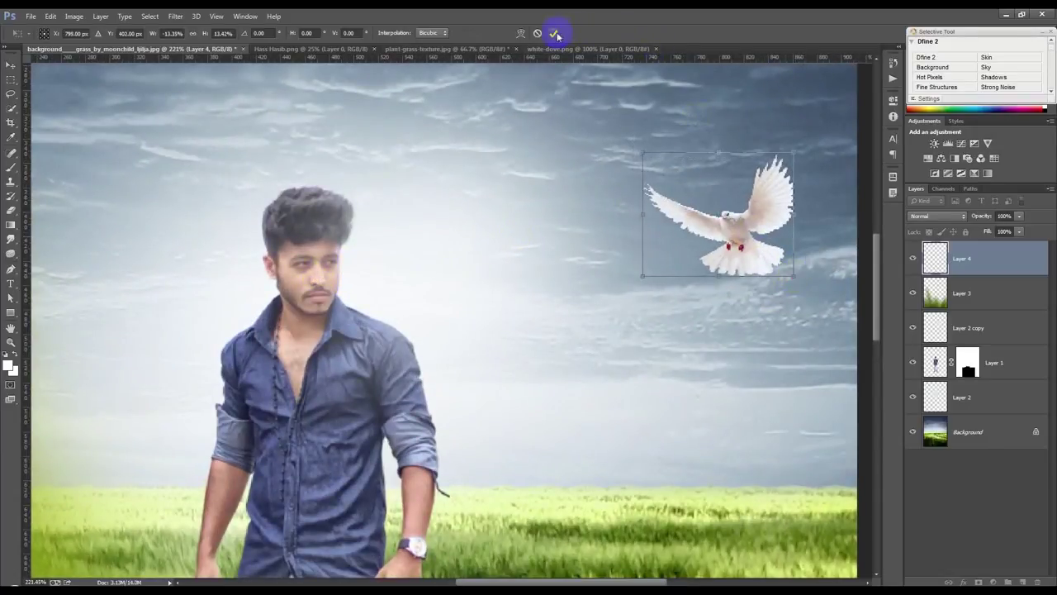
left_click(555, 34)
scroll(649, 285, "down", 2)
scroll(651, 289, "down", 2)
left_click_drag(658, 289, 742, 219)
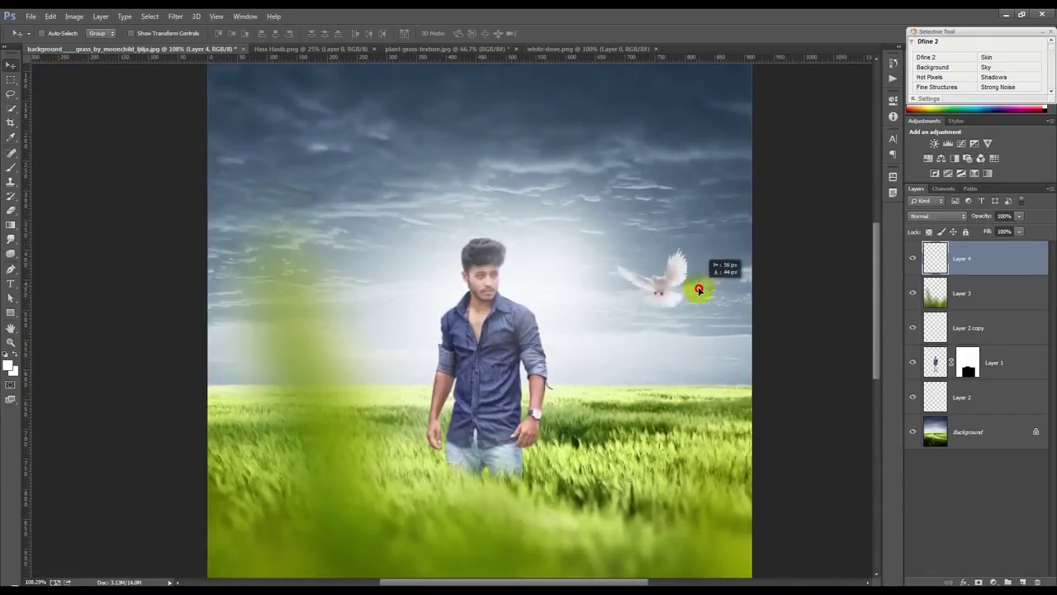
mouse_move(742, 220)
left_mouse_down()
mouse_move(732, 273)
mouse_move(595, 309)
mouse_move(745, 290)
mouse_move(741, 270)
mouse_move(725, 265)
left_mouse_up()
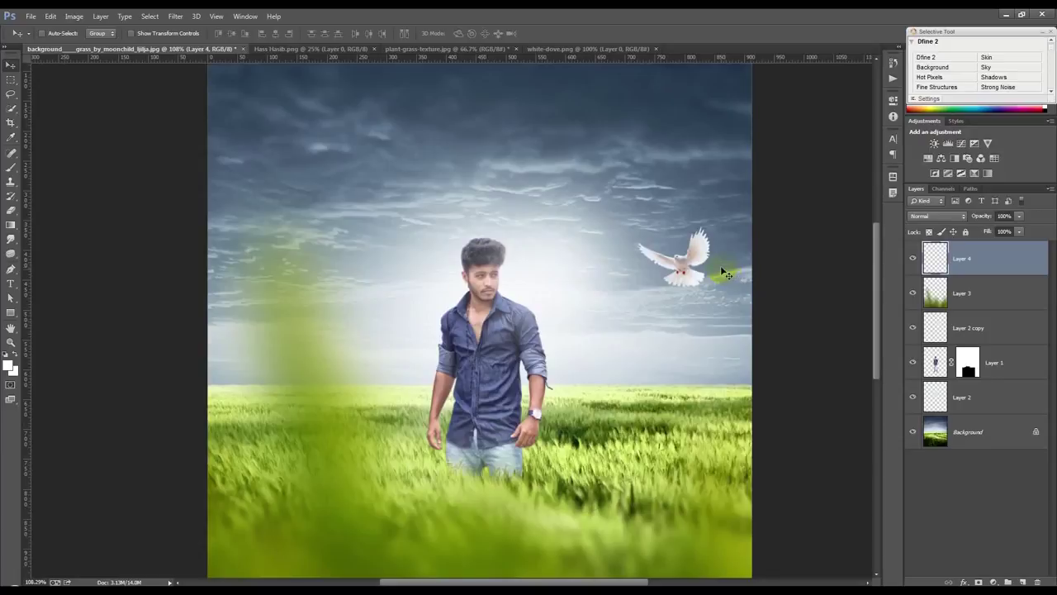
Enlarge the dove a touch more and Alt-drag a copy to the man's left
key("ctrl+t")
left_click_drag(713, 227, 719, 223)
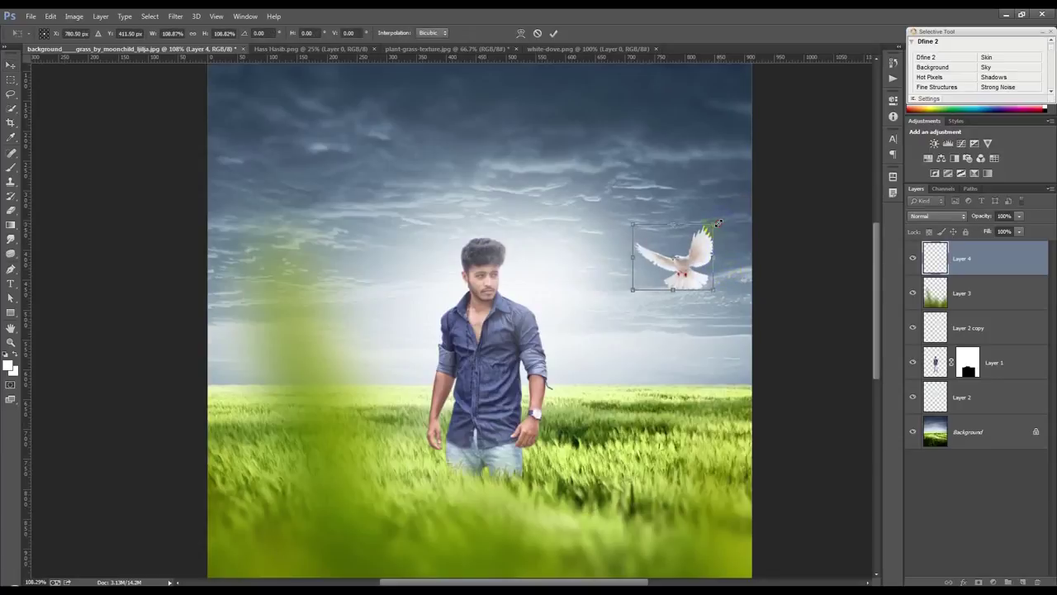
key("Return")
scroll(668, 288, "down", 2)
left_click_drag(695, 288, 455, 291)
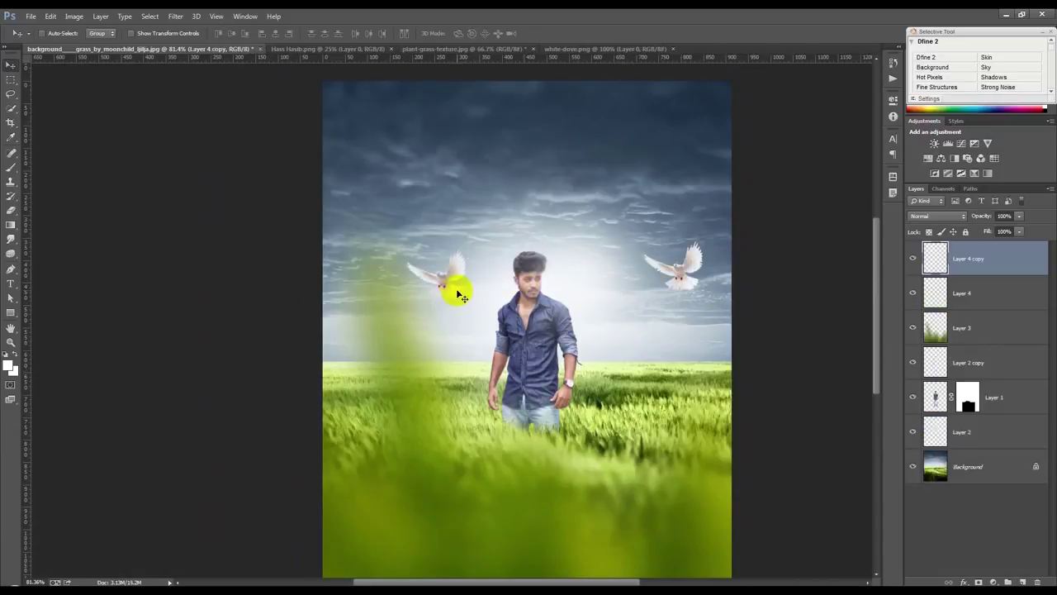
Flip the copied dove horizontally and scale it down
key("ctrl+t")
right_click(461, 261)
left_click(500, 417)
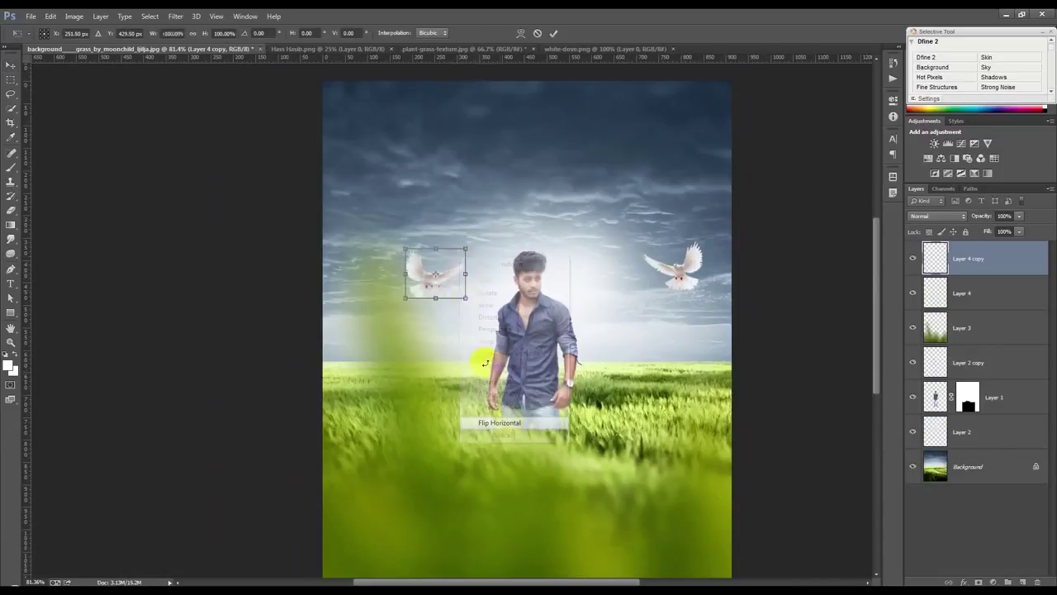
mouse_move(465, 247)
left_mouse_down()
mouse_move(450, 267)
mouse_move(477, 317)
left_mouse_up()
key("Return")
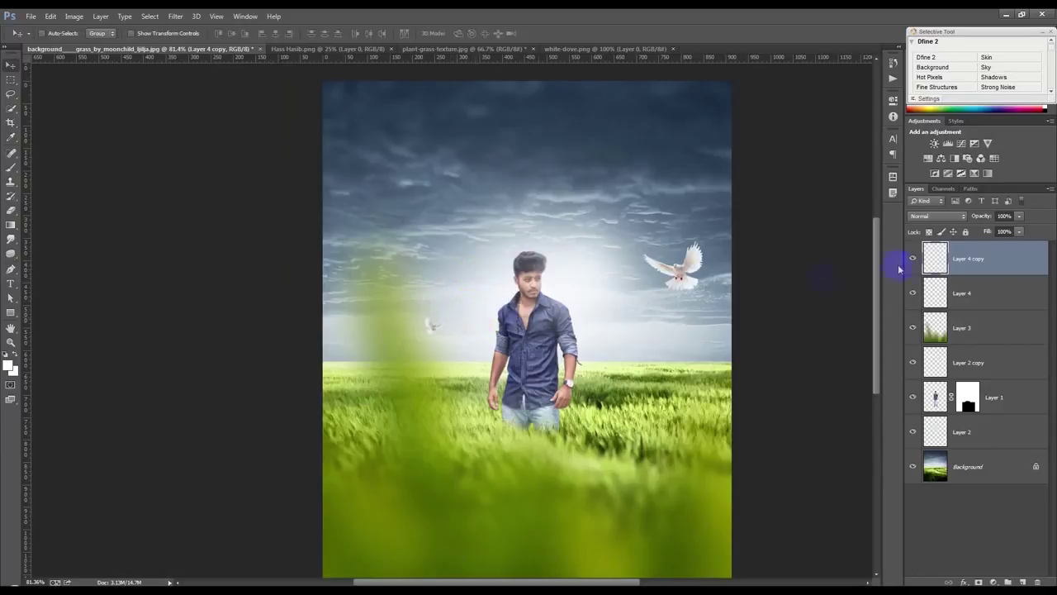
Move both dove layers below Layer 2 copy and nudge the right dove
left_click(985, 288, "shift")
left_click_drag(966, 294, 977, 377)
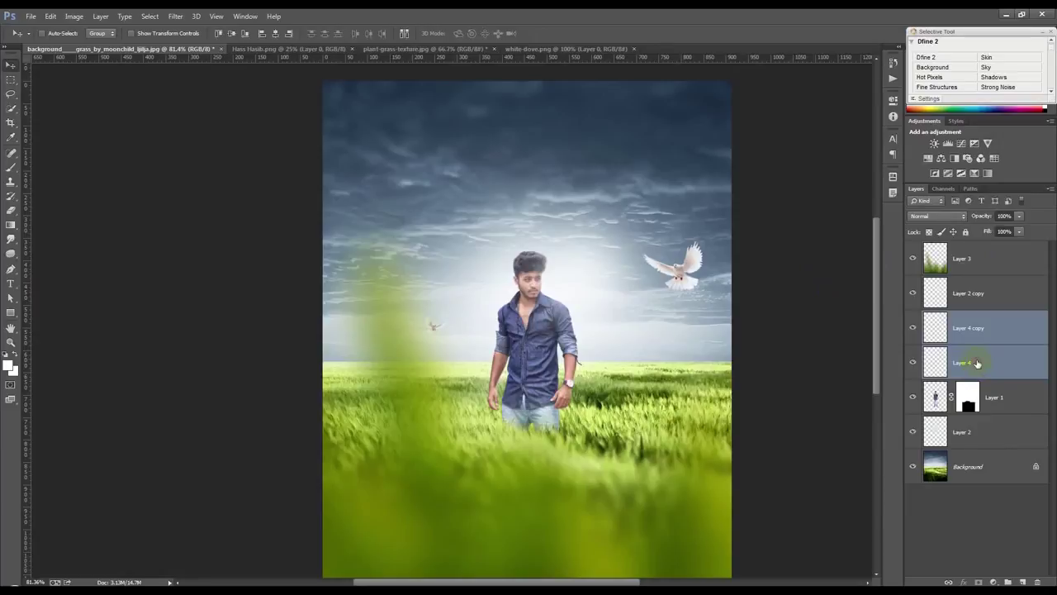
left_click(977, 363)
mouse_move(585, 333)
left_mouse_down()
mouse_move(601, 336)
mouse_move(595, 323)
left_mouse_up()
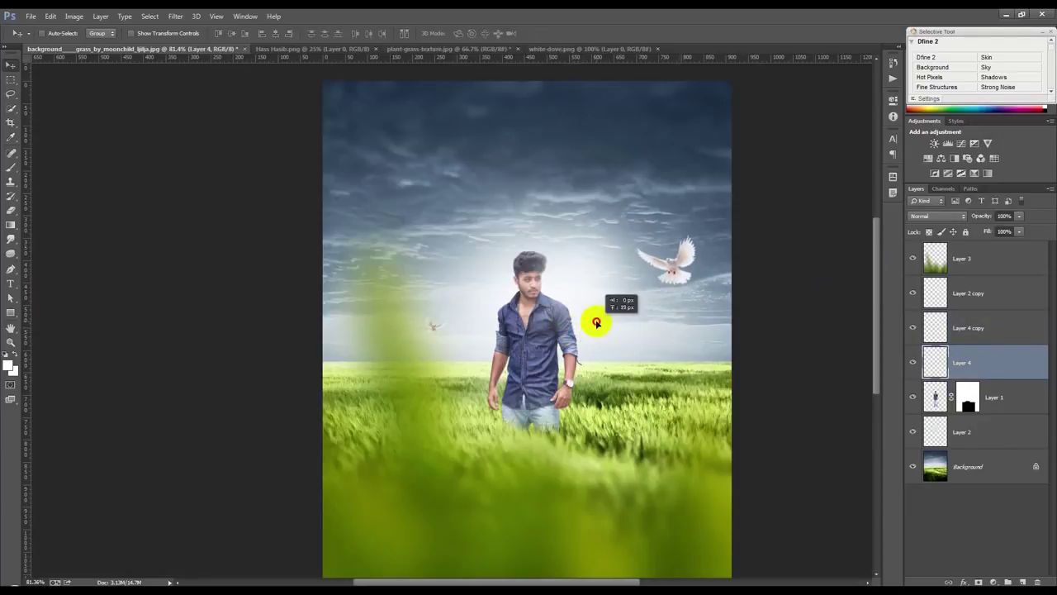
Apply a light Gaussian Blur to the small left dove
left_click(988, 334)
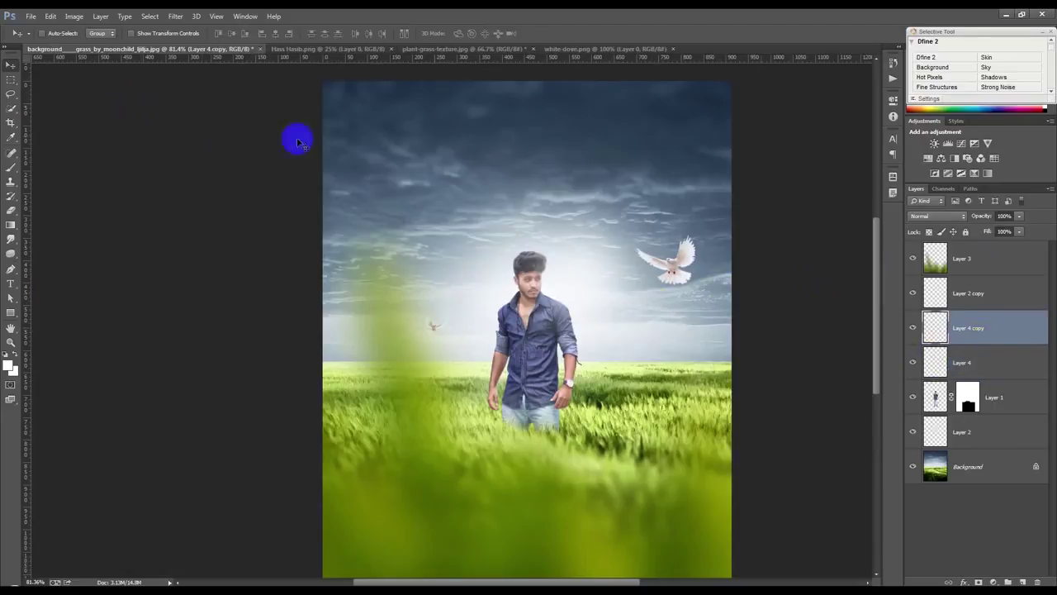
left_click(175, 16)
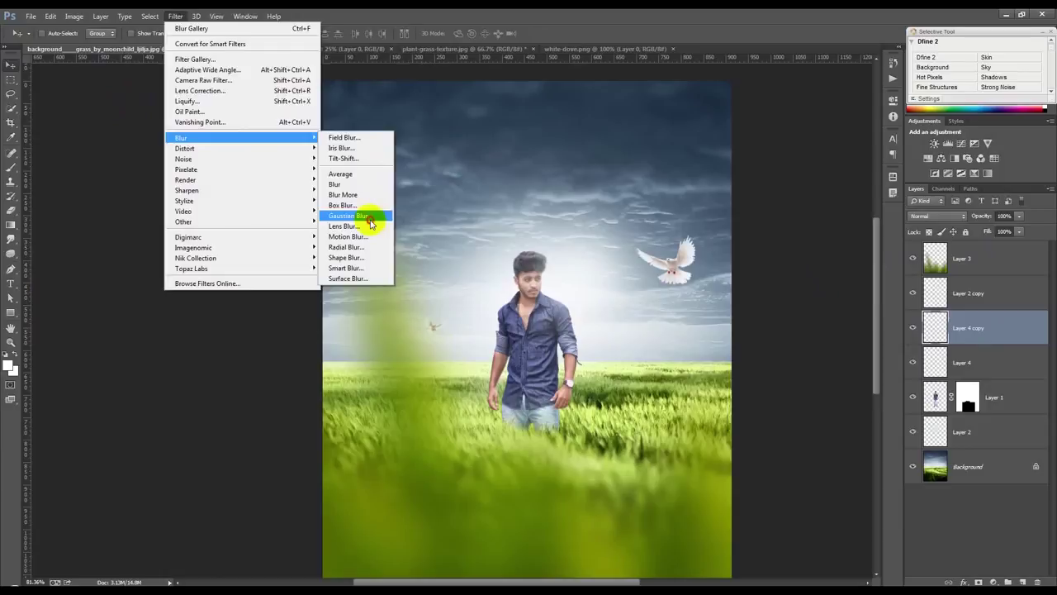
mouse_move(181, 138)
left_click(368, 211)
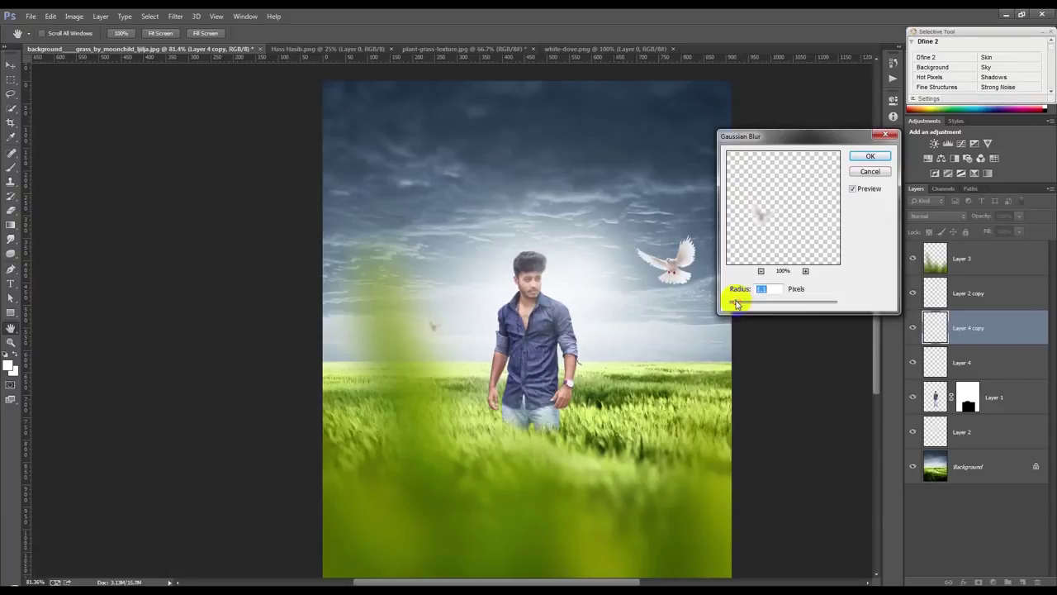
left_click(870, 156)
Alt-drag another copy of the original dove toward the lower right
left_click(937, 293)
left_click(958, 328)
left_click(962, 362)
left_click_drag(735, 281, 744, 364)
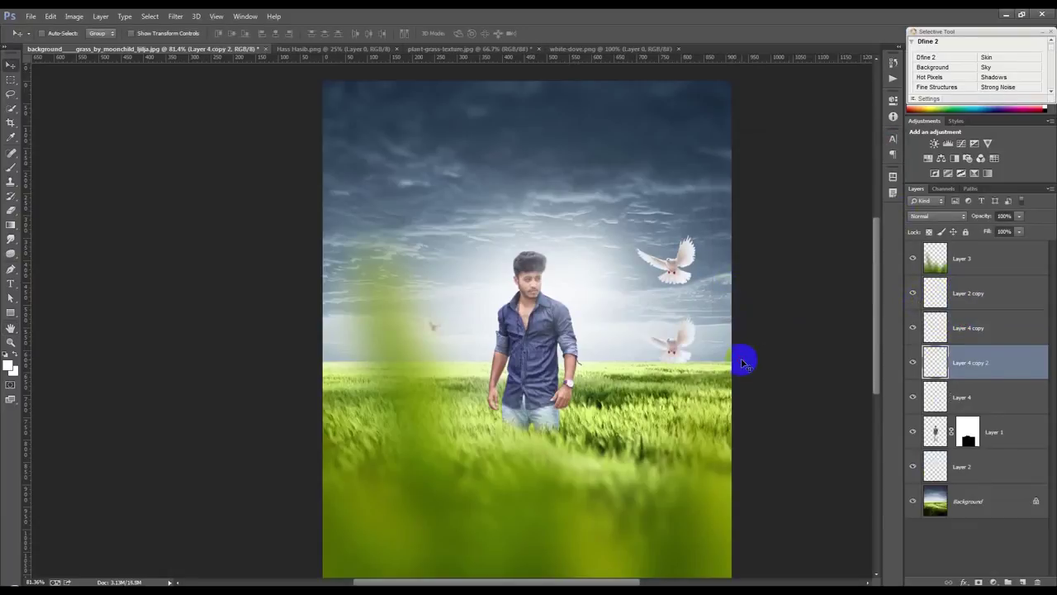
Flip the new dove copy, enlarge it to about 383% and move it top-left
key("ctrl+t")
right_click(701, 378)
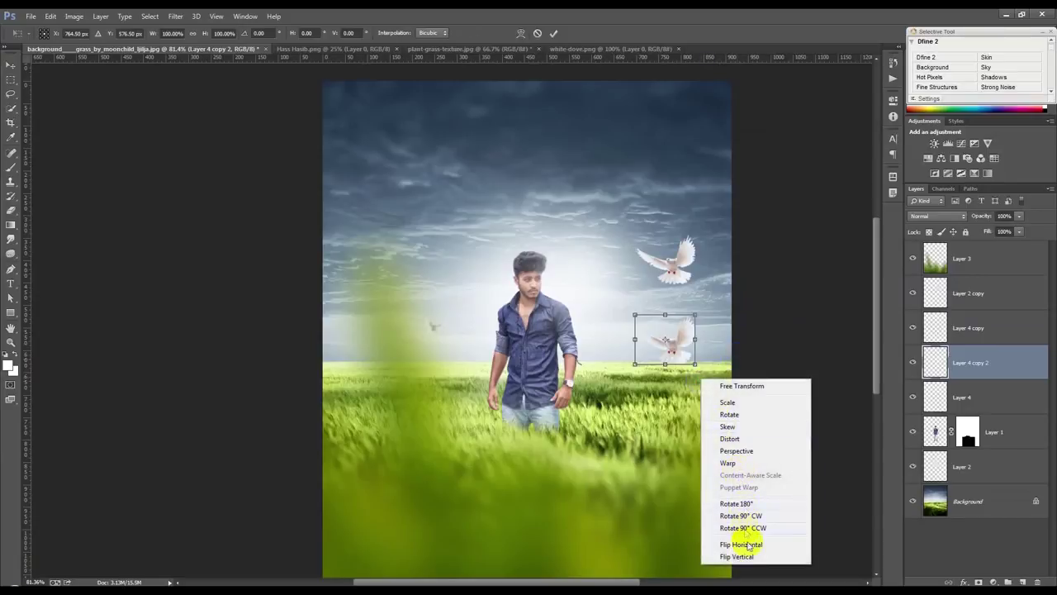
left_click(741, 544)
left_click_drag(680, 369, 679, 458)
right_click(698, 461)
left_click(709, 438)
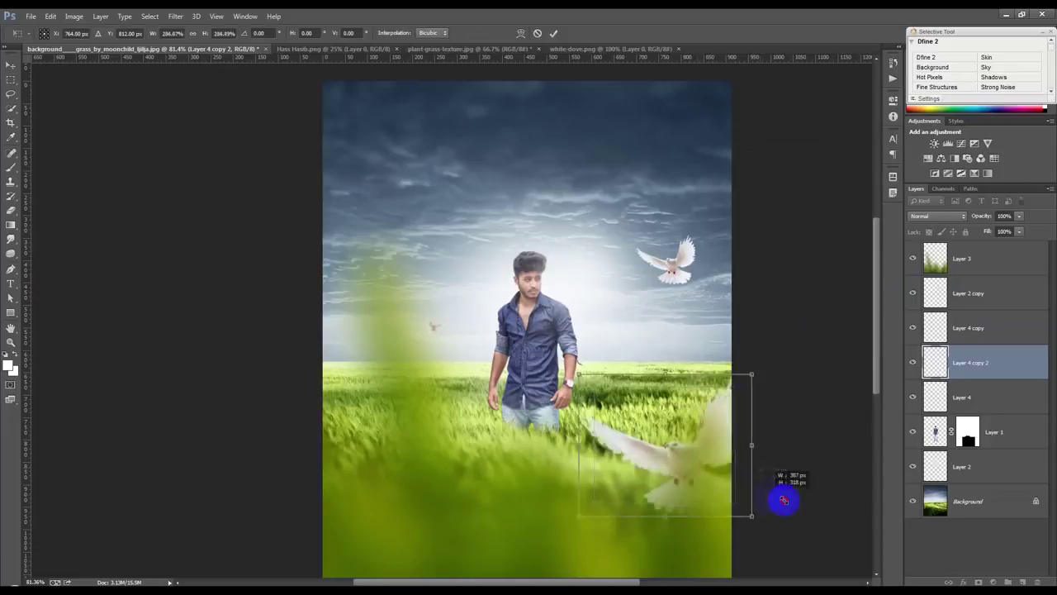
left_click_drag(696, 467, 779, 488)
mouse_move(731, 456)
left_mouse_down()
mouse_move(454, 169)
mouse_move(412, 158)
mouse_move(448, 170)
left_mouse_up()
Flip the big dove back and tilt it, then commit the transform
right_click(413, 149)
left_click(449, 321)
mouse_move(471, 219)
left_mouse_down()
mouse_move(413, 303)
mouse_move(538, 203)
left_mouse_up()
left_click_drag(460, 147, 443, 155)
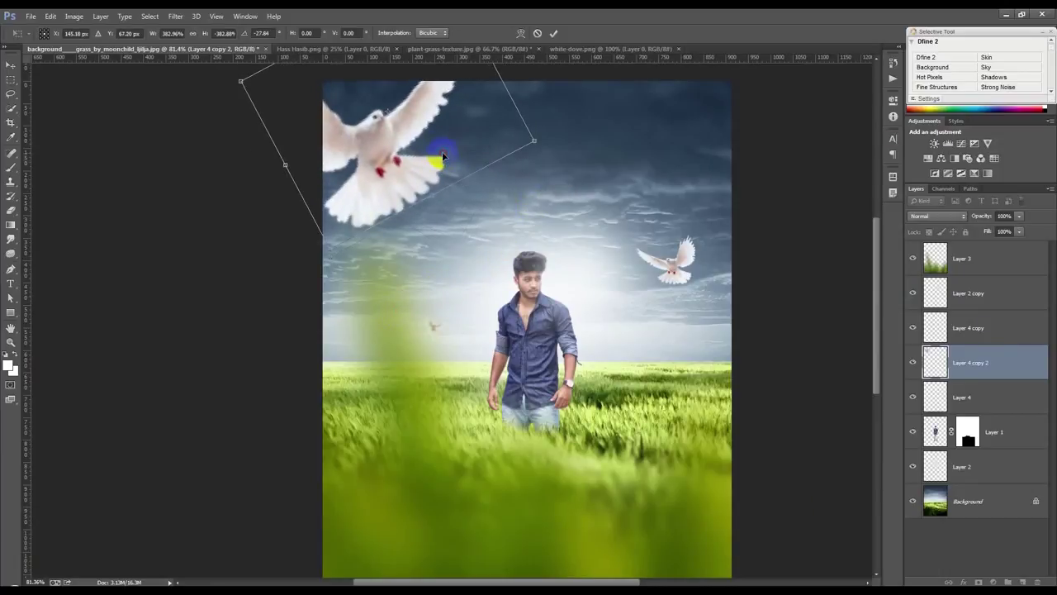
key("Return")
Apply a 3.6 px Gaussian Blur to the big dove
left_click(176, 16)
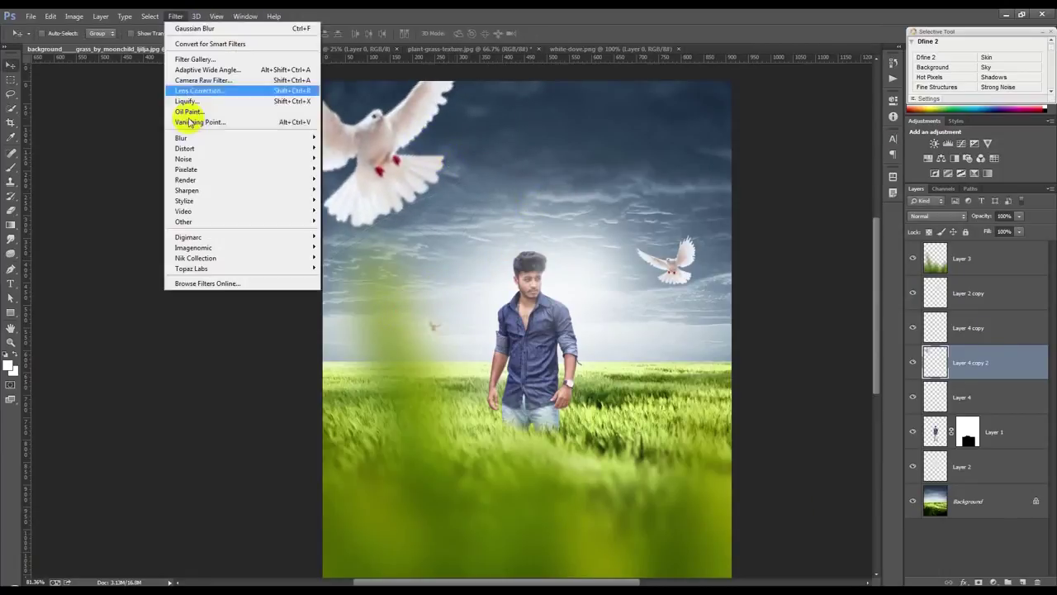
left_click(350, 215)
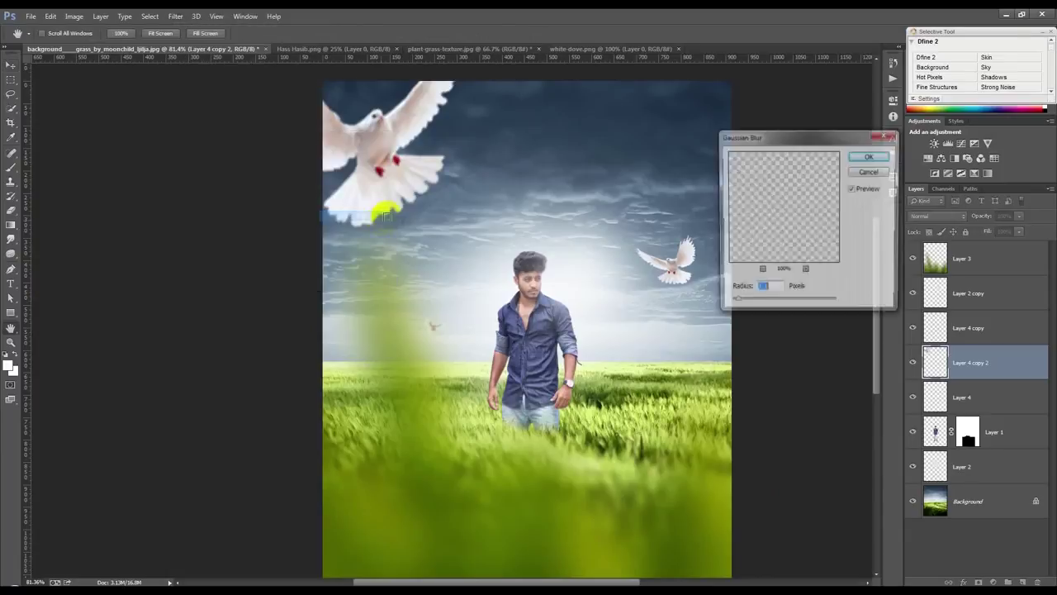
left_click_drag(746, 303, 752, 304)
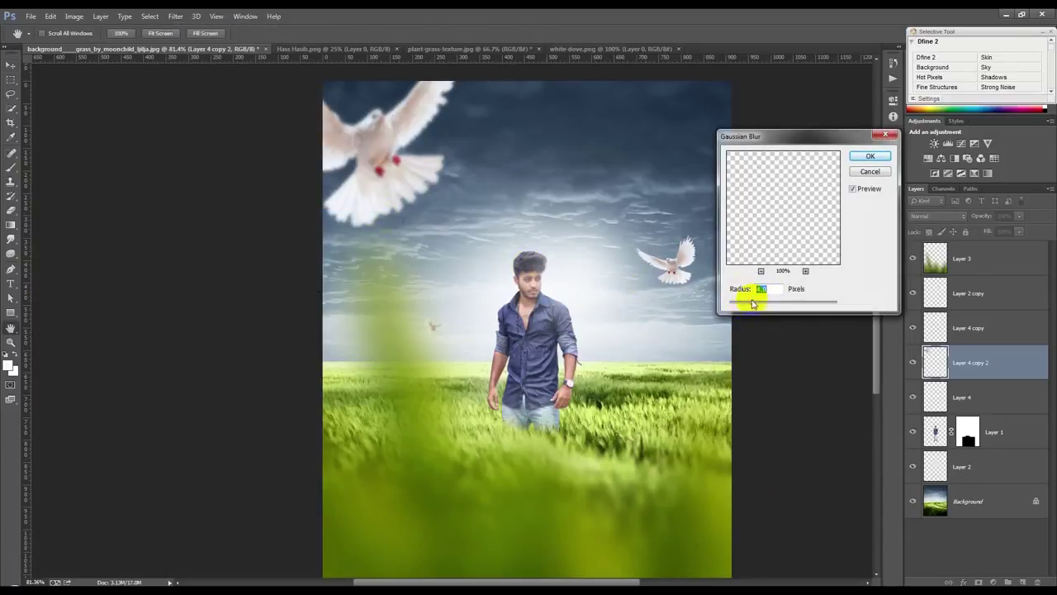
left_click(870, 156)
Fine-tune the blurred dove's top-left position and Alt-drag a duplicate over the man
key("v")
mouse_move(507, 146)
left_mouse_down()
mouse_move(519, 179)
mouse_move(519, 138)
left_mouse_up()
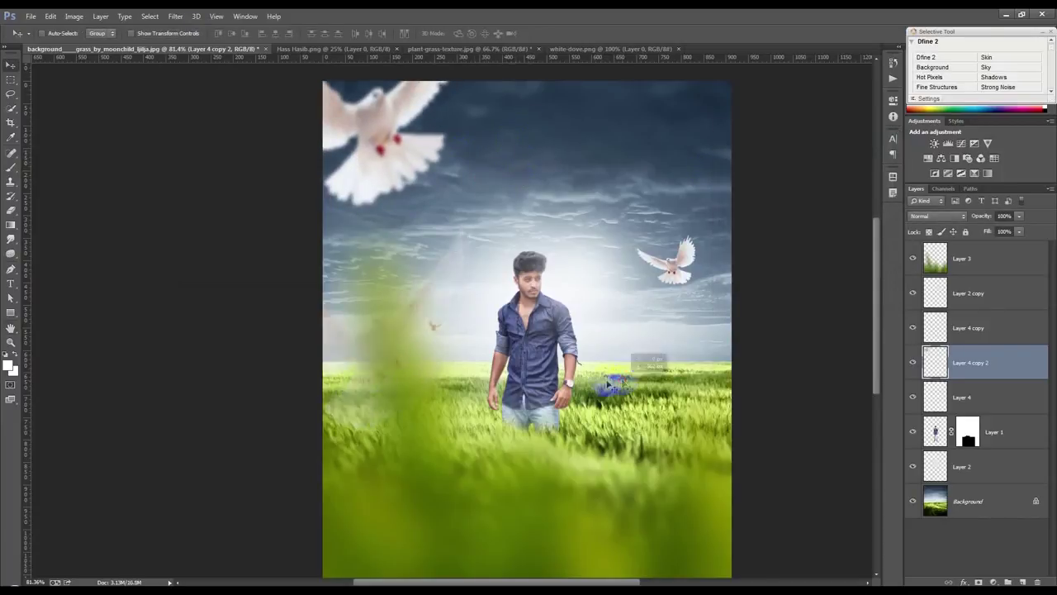
left_click_drag(534, 339, 653, 356)
left_click_drag(529, 302, 644, 492)
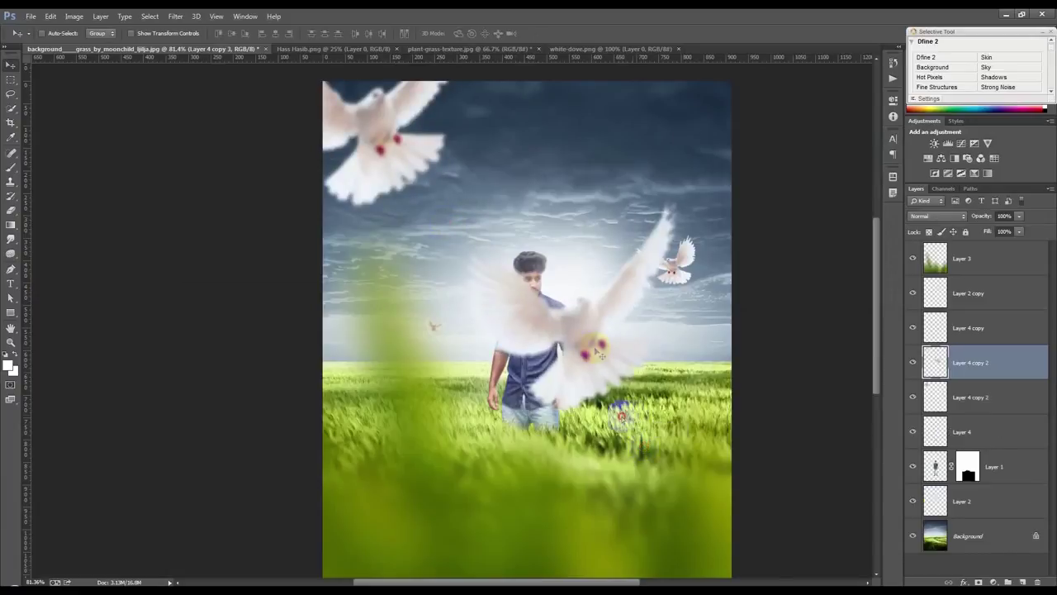
Mirror the duplicated dove, shrink it to about 22%, rotate it about -40° and move it
key("ctrl+t")
right_click(644, 488)
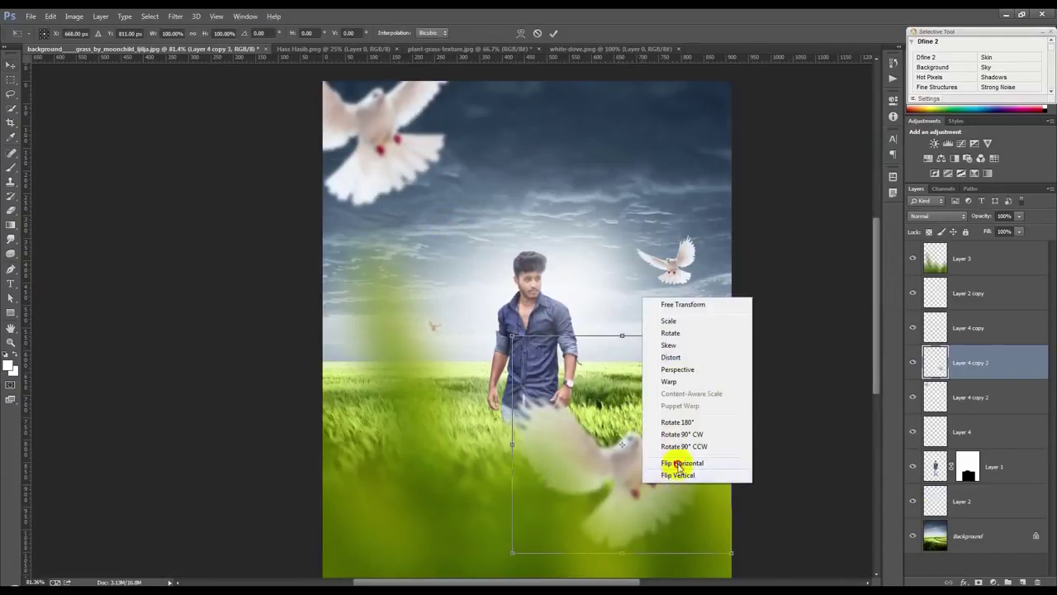
left_click(681, 464)
left_click_drag(737, 336, 633, 396)
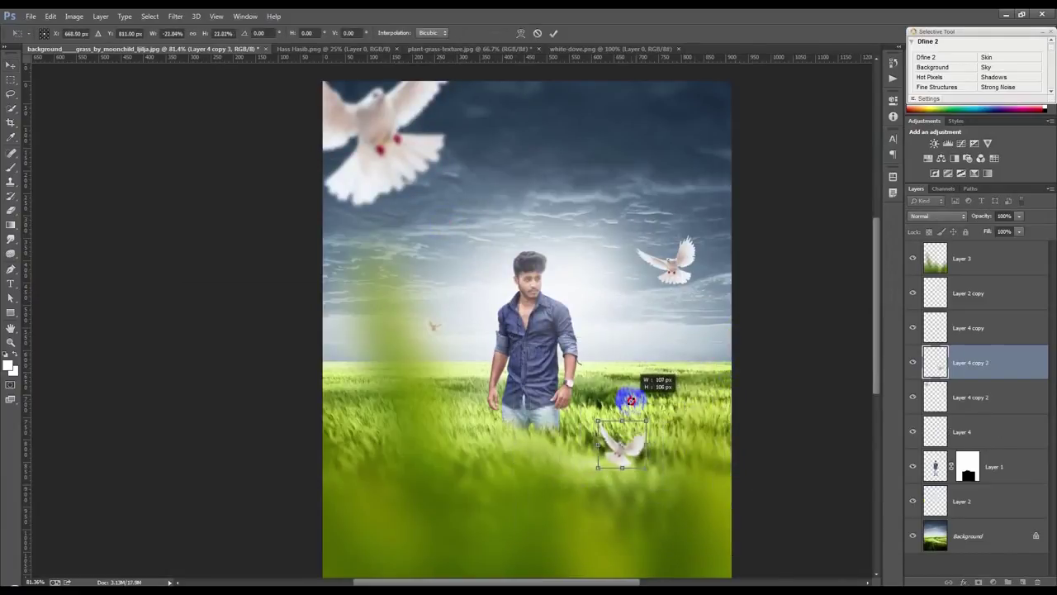
left_click_drag(693, 438, 707, 386)
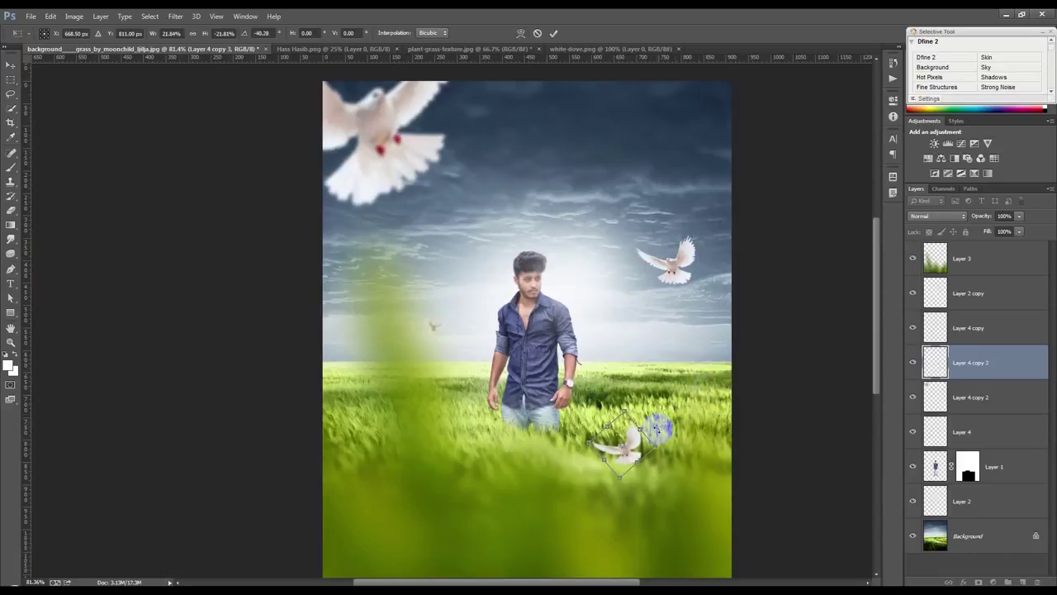
key("Return")
left_click_drag(625, 443, 704, 381)
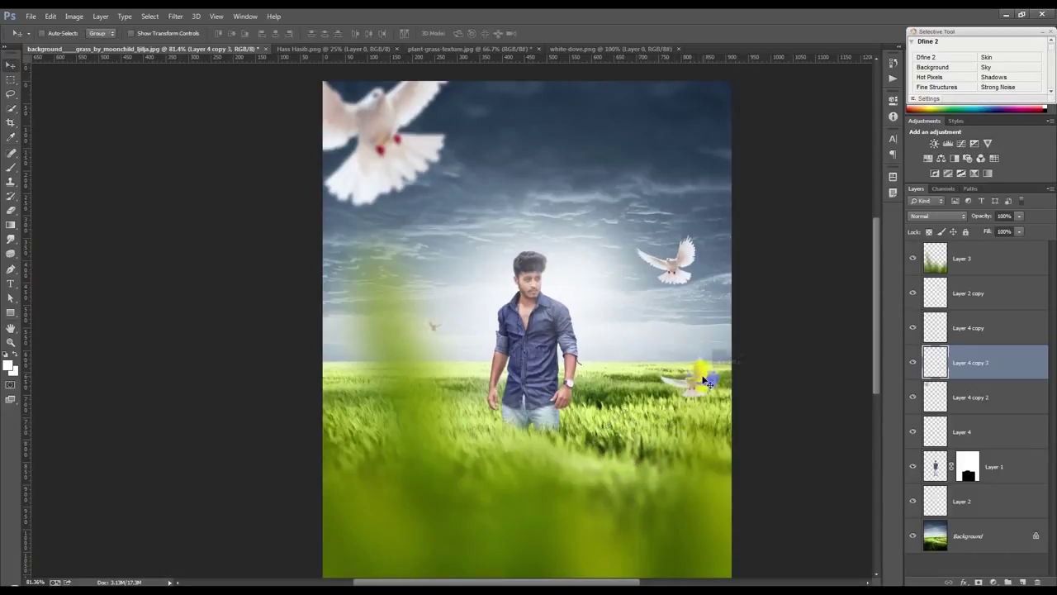
Halve the small dove, move its layer just above Background and place it high in the sky
key("ctrl+t")
left_click_drag(709, 400, 696, 388)
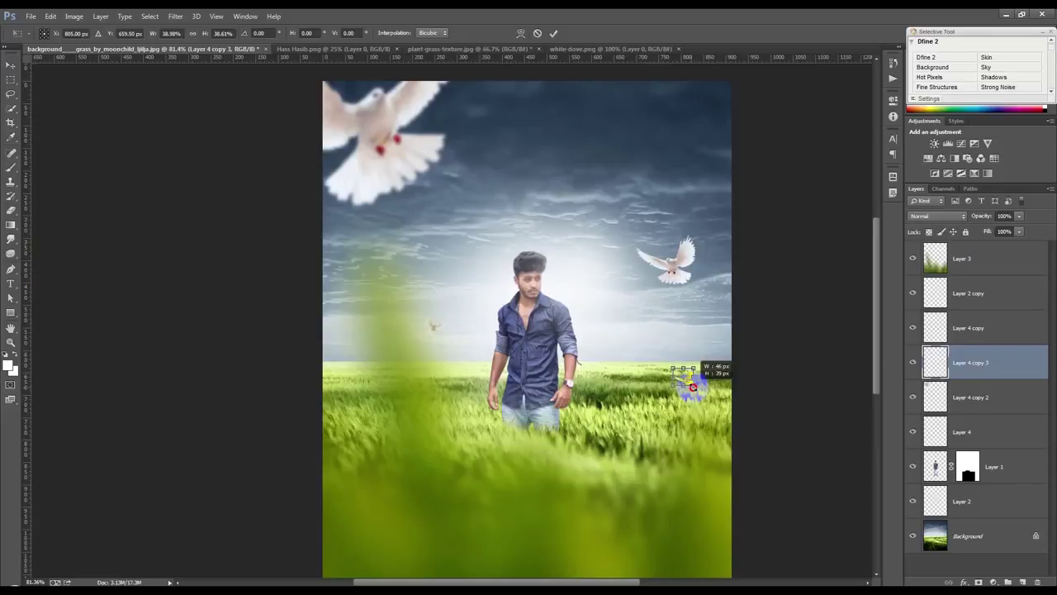
key("Return")
mouse_move(696, 388)
left_mouse_down()
mouse_move(673, 418)
mouse_move(608, 150)
left_mouse_up()
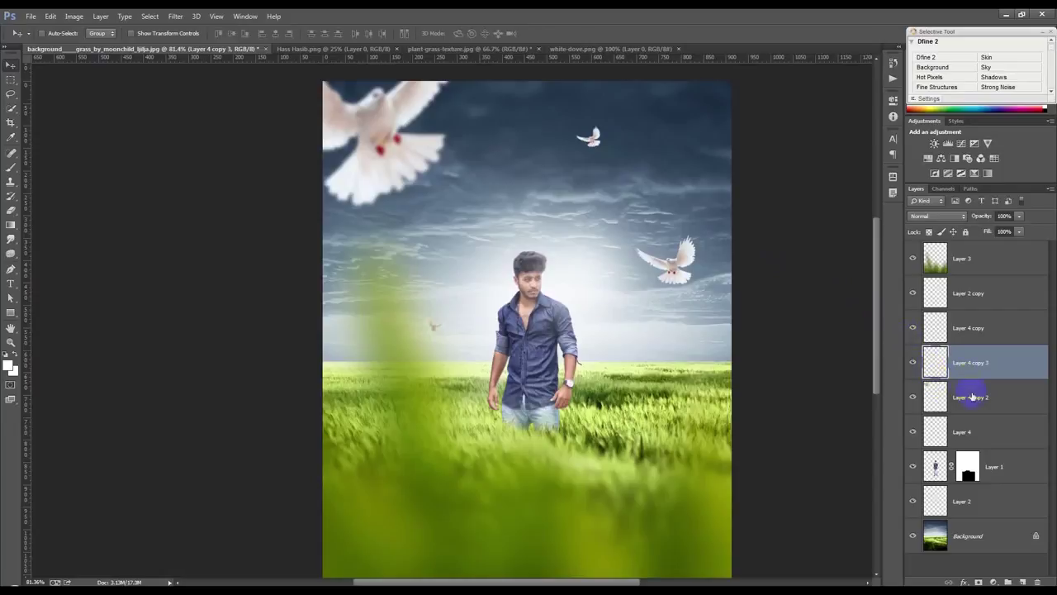
left_click_drag(970, 376, 983, 505)
mouse_move(715, 246)
left_mouse_down()
mouse_move(699, 339)
mouse_move(715, 336)
mouse_move(712, 241)
left_mouse_up()
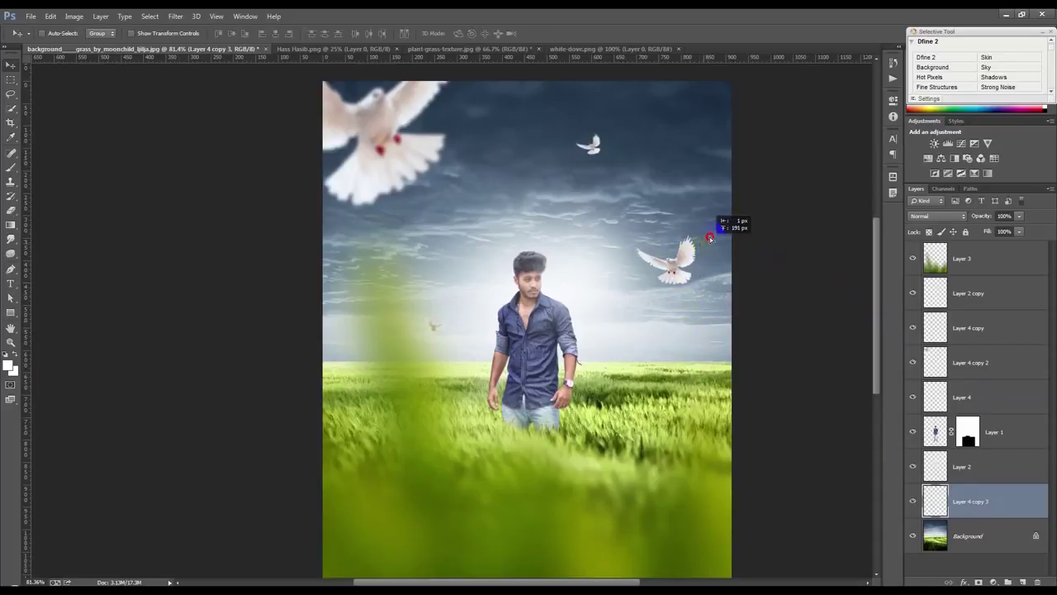
Blur the small dove, trying Box Blur before settling on a small-radius Gaussian Blur
left_click(180, 16)
left_click(189, 27)
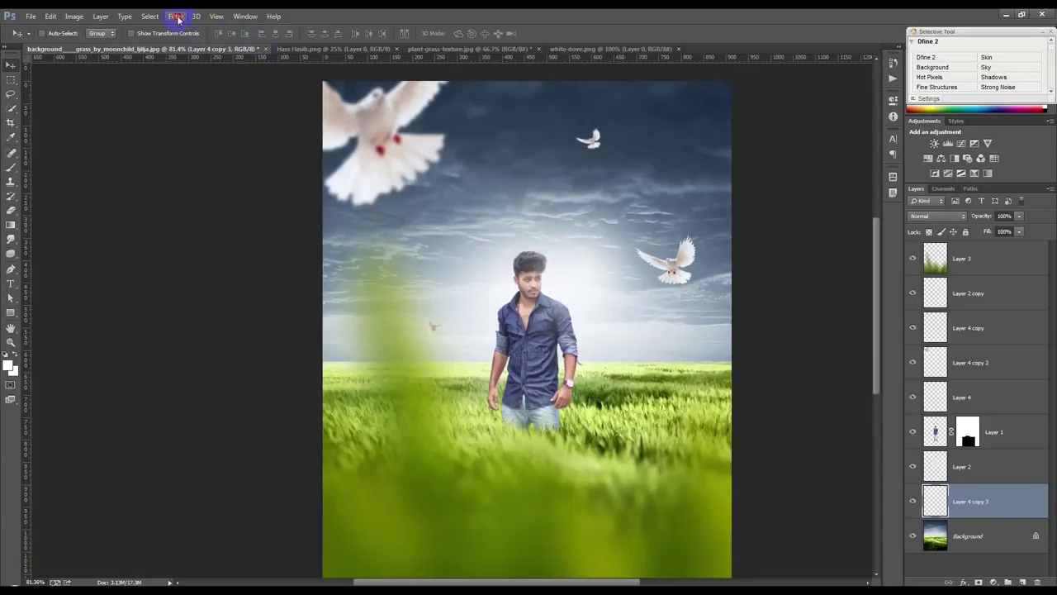
left_click(178, 17)
left_click(363, 203)
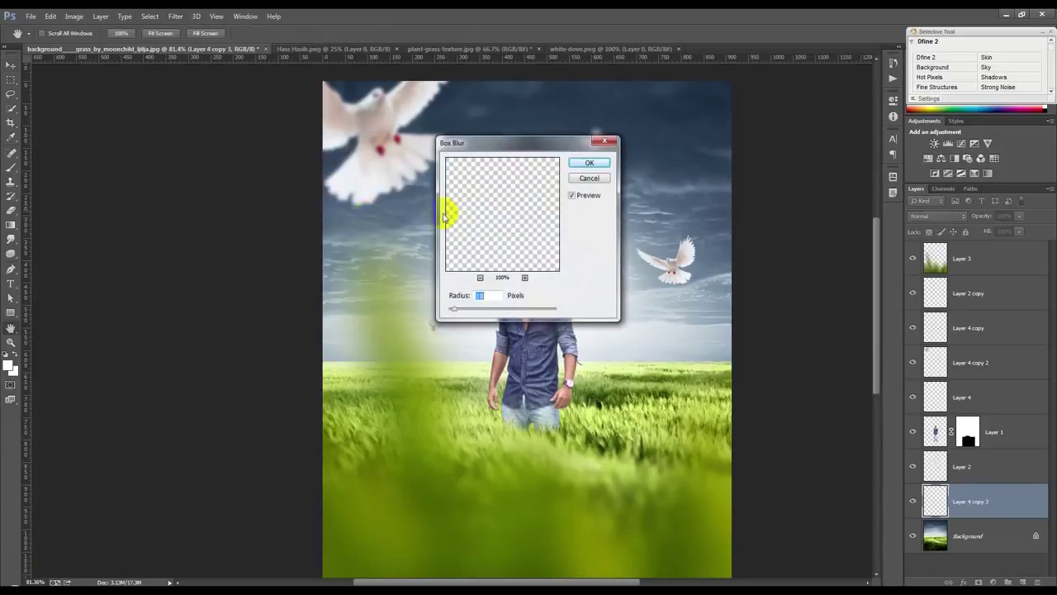
left_click(588, 162)
left_click(171, 16)
mouse_move(181, 138)
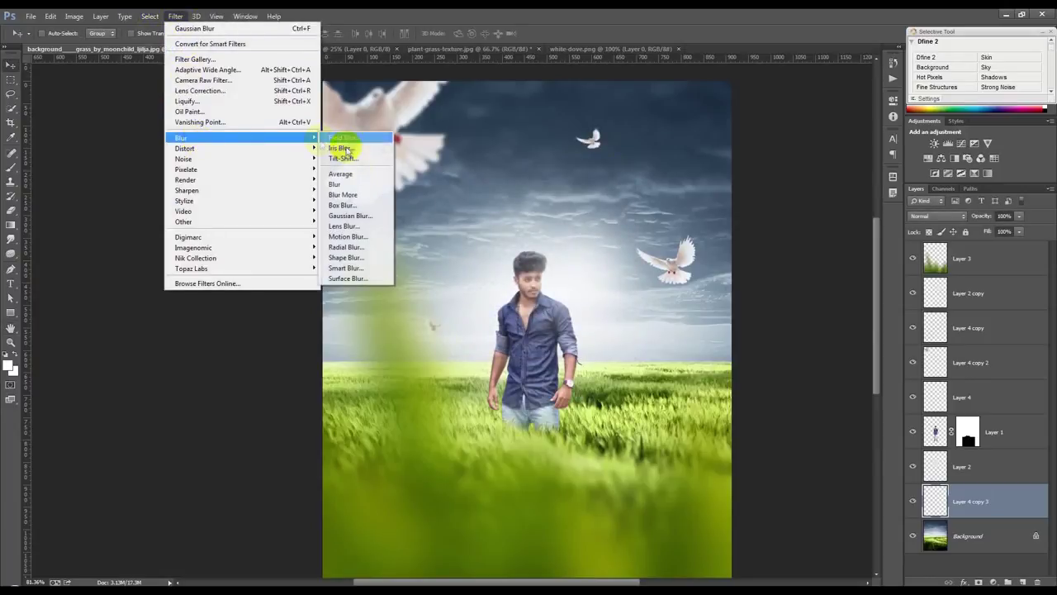
left_click(351, 216)
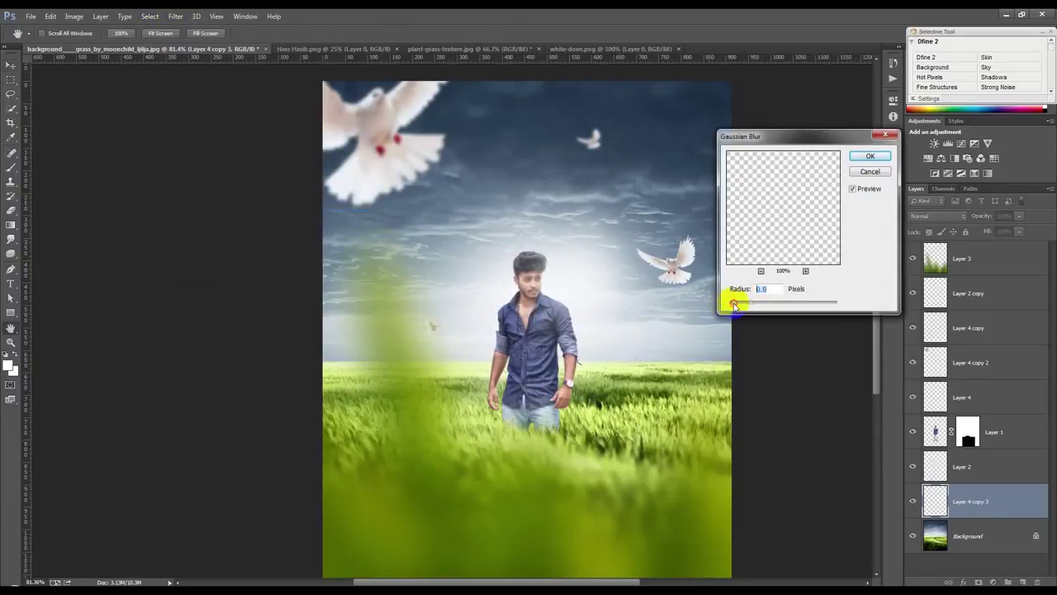
left_click_drag(737, 305, 733, 303)
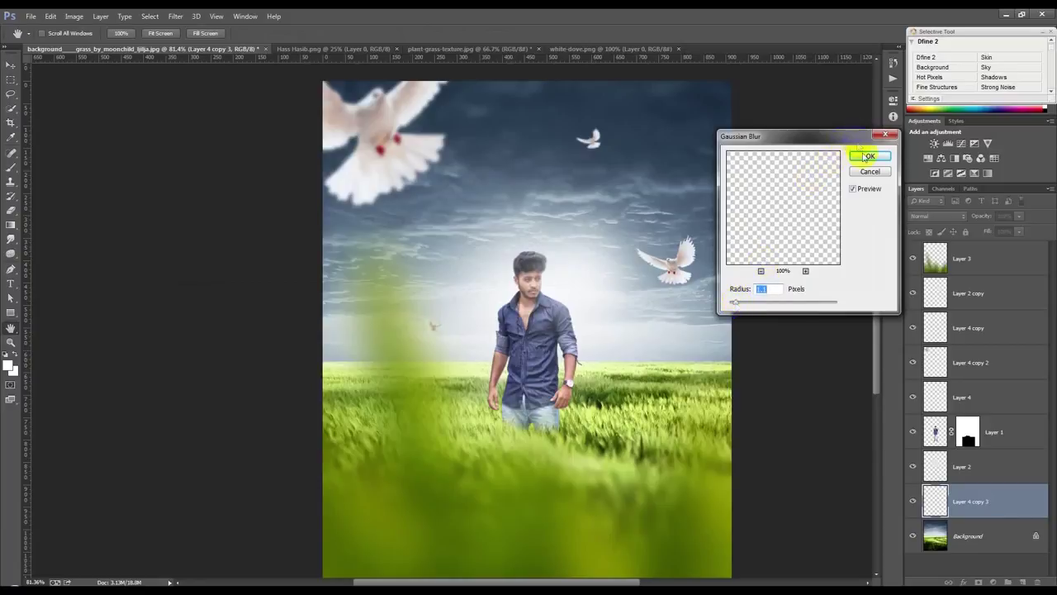
left_click(865, 157)
scroll(564, 239, "down", 1)
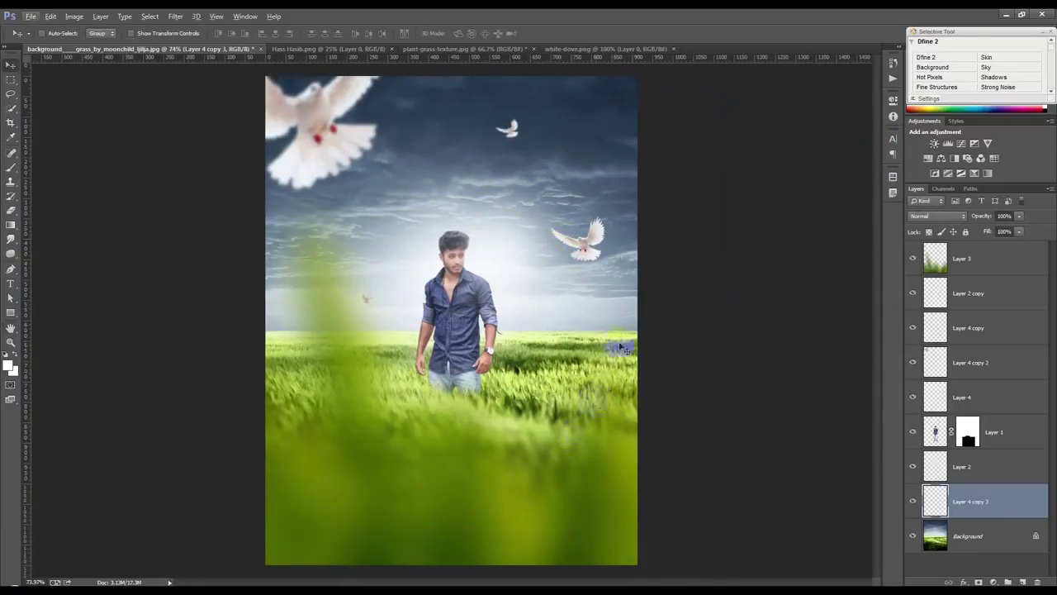
Move Layer 4 copy 2 lower right, then duplicate it, enlarge to about 177% and flip horizontally
left_click(960, 371)
left_click_drag(378, 264, 698, 525)
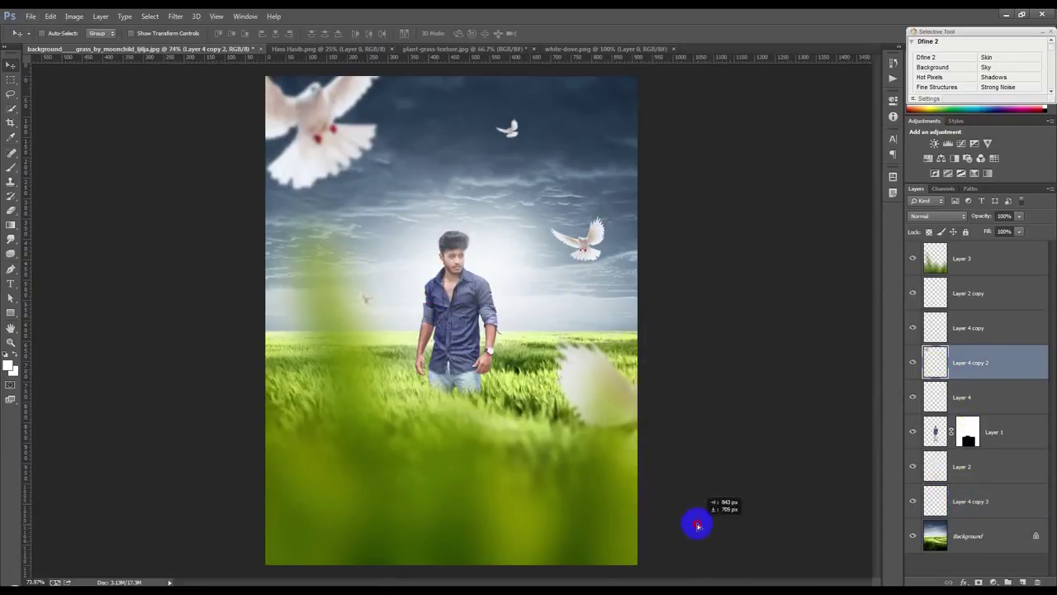
key("ctrl+j")
key("ctrl+t")
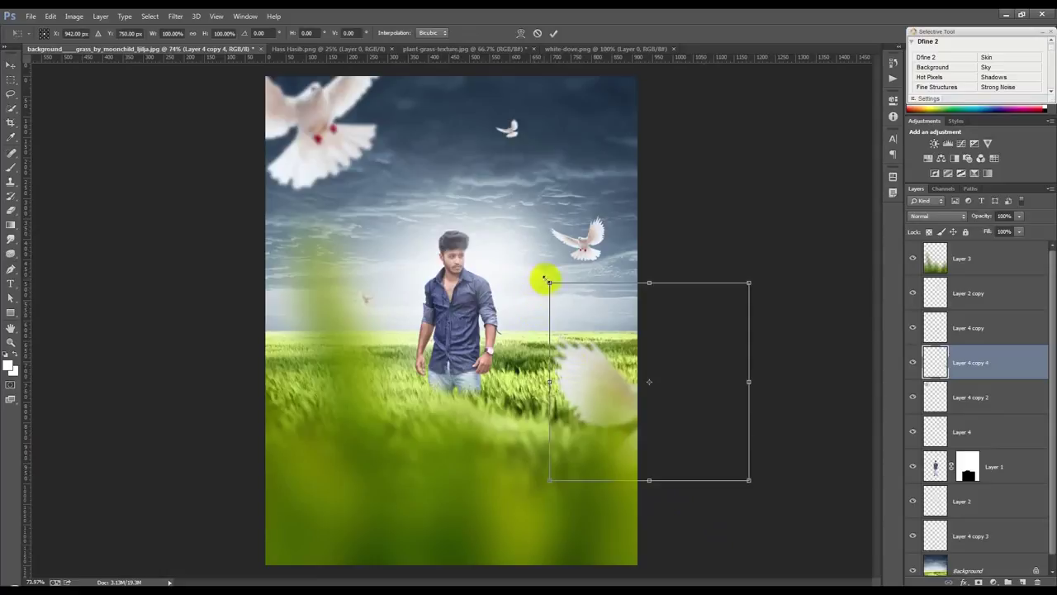
left_click_drag(550, 282, 494, 209)
left_click_drag(725, 369, 707, 371)
right_click(592, 411)
left_click(630, 385)
mouse_move(638, 386)
left_mouse_down()
mouse_move(652, 422)
mouse_move(643, 446)
left_mouse_up()
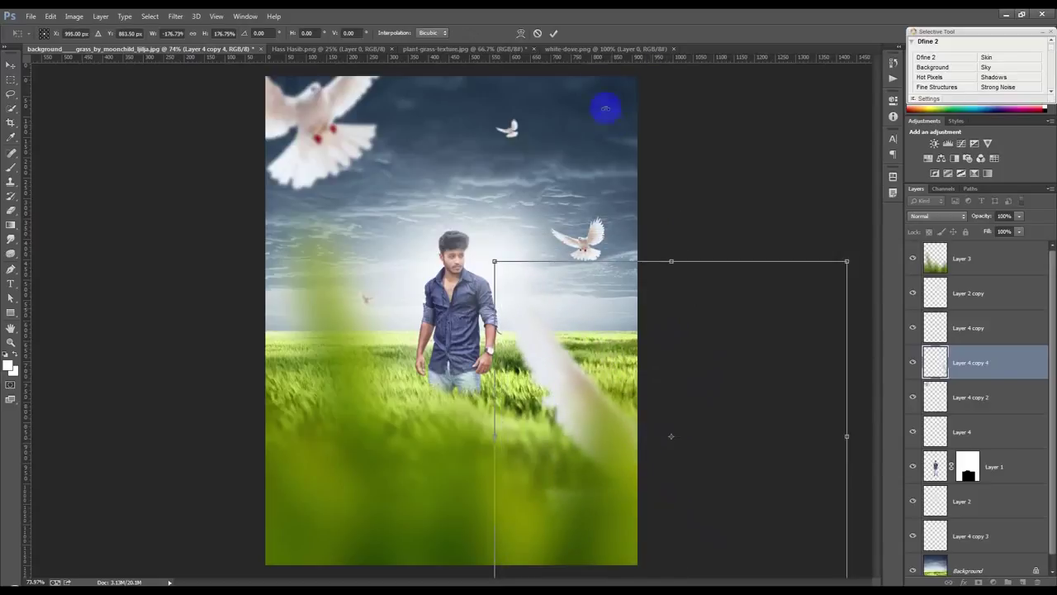
left_click(555, 33)
Shrink the copy to about 76%, tilt it about -18° at the right edge, and place it below Layer 3
left_click_drag(971, 362, 970, 252)
left_click_drag(805, 365, 821, 354)
key("ctrl+t")
mouse_move(755, 170)
left_mouse_down()
mouse_move(592, 176)
mouse_move(611, 194)
left_mouse_up()
left_click_drag(790, 397, 797, 337)
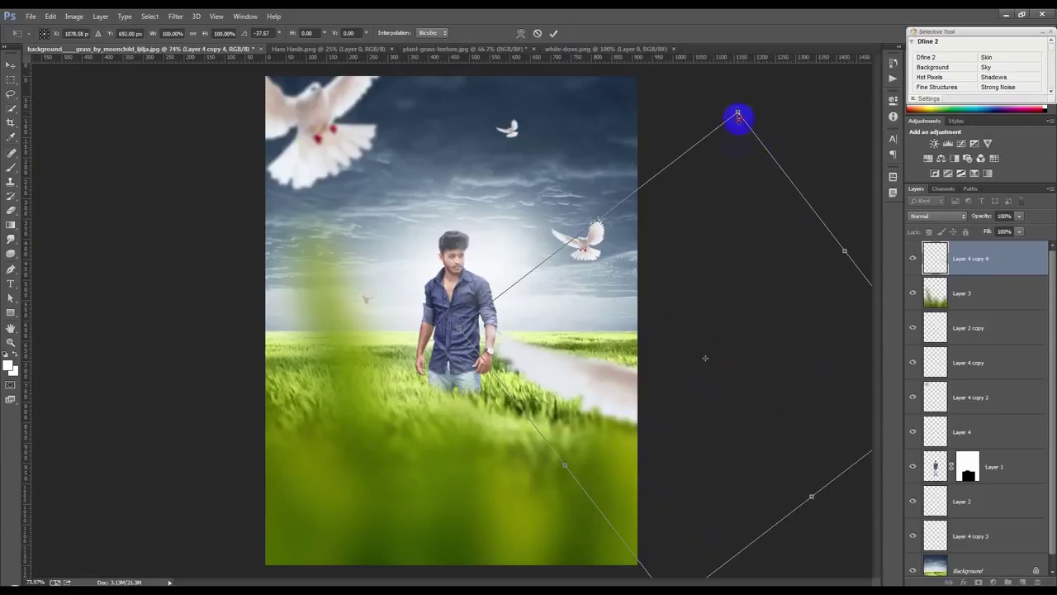
left_click_drag(738, 116, 738, 170)
left_click_drag(768, 215, 786, 245)
mouse_move(602, 335)
left_mouse_down()
mouse_move(653, 352)
mouse_move(653, 361)
left_mouse_up()
left_click_drag(774, 297, 841, 271)
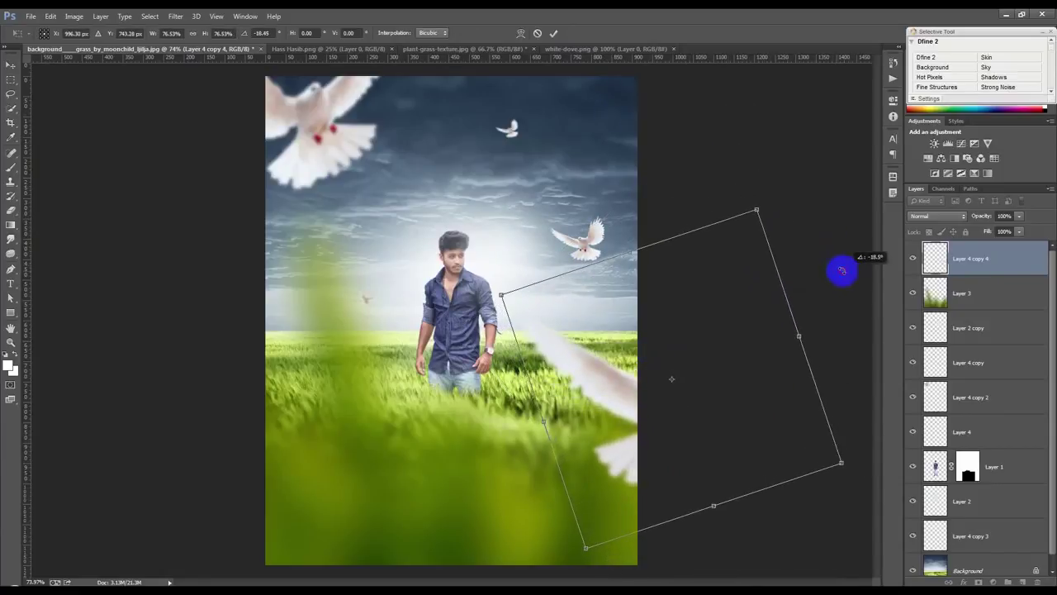
left_click(553, 33)
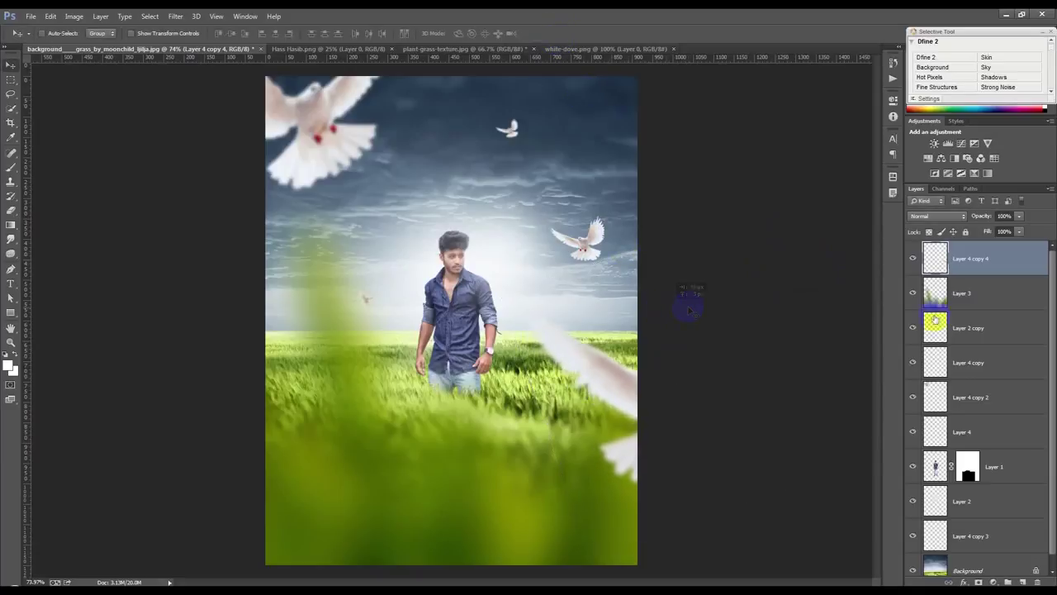
left_click_drag(972, 292, 971, 307)
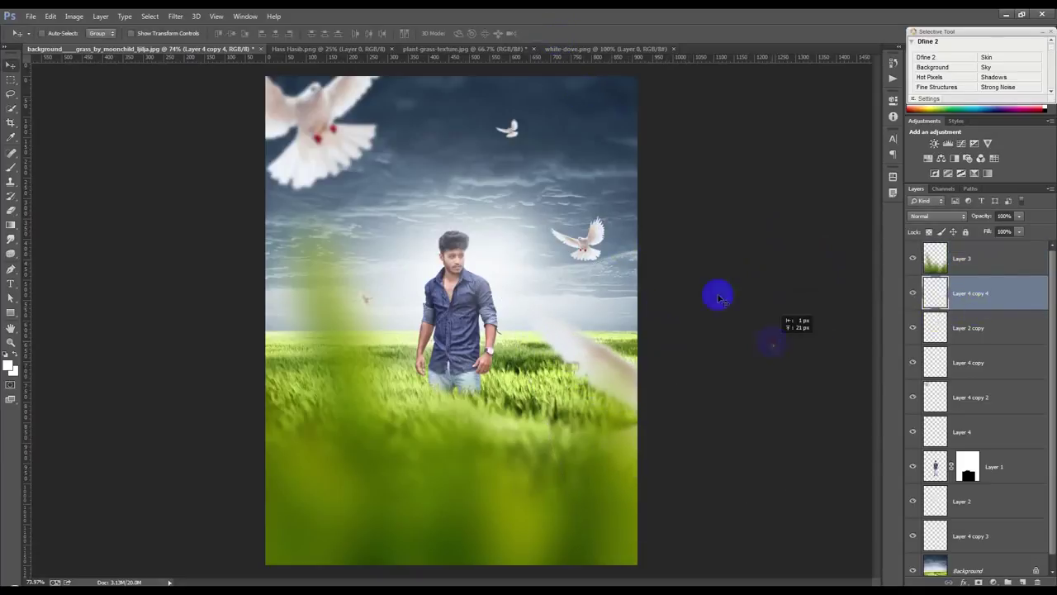
left_click(175, 16)
mouse_move(181, 137)
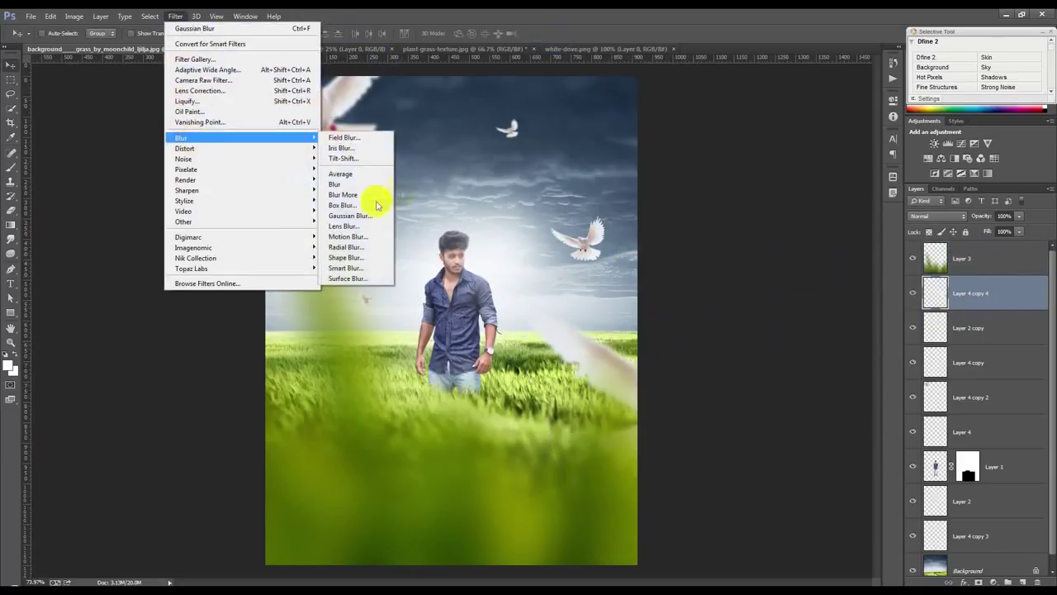
Gaussian-blur the large dove on Layer 4 copy 4, nudge it slightly, then select Layer 3
left_click(367, 217)
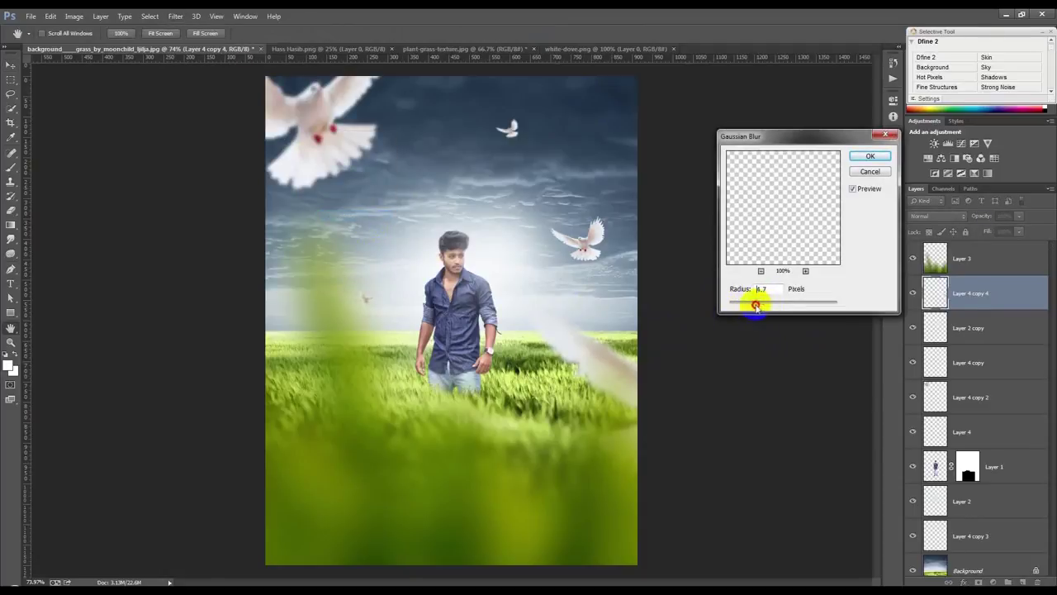
left_click(870, 156)
mouse_move(708, 226)
left_mouse_down()
mouse_move(693, 257)
mouse_move(707, 234)
left_mouse_up()
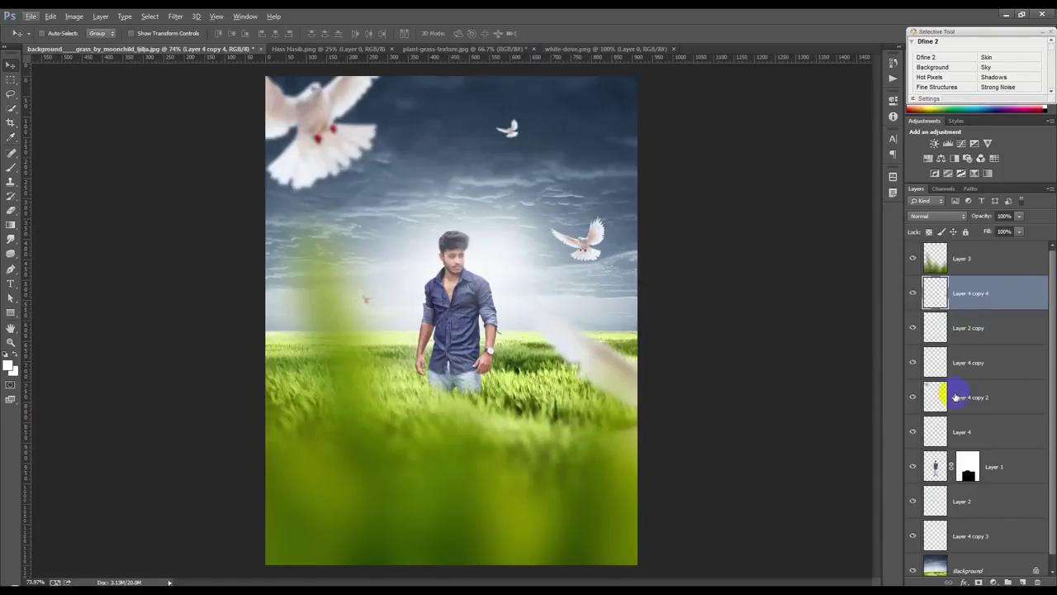
left_click(600, 254)
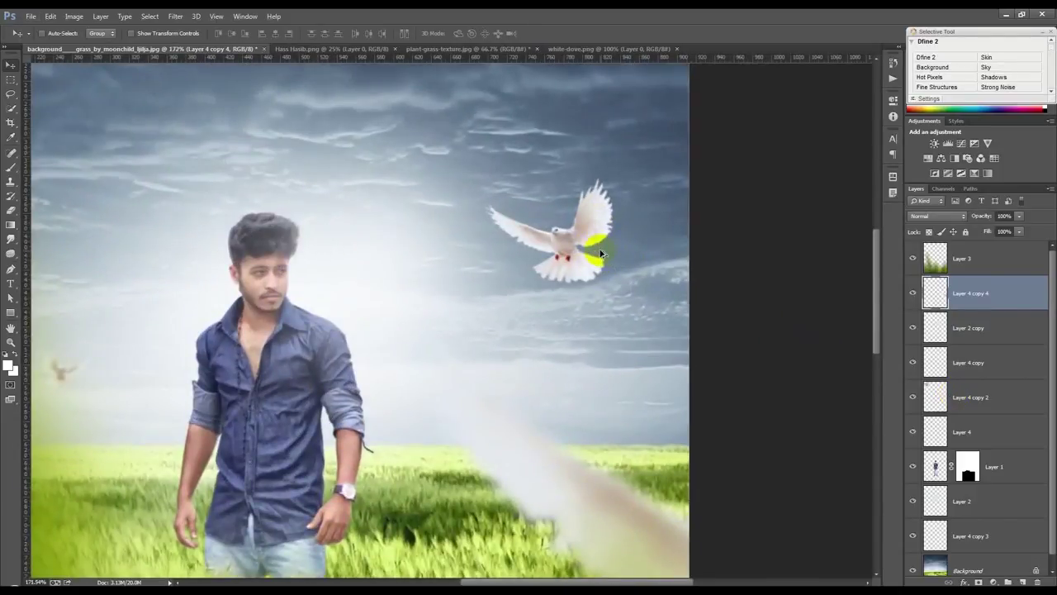
left_click(601, 253, "alt")
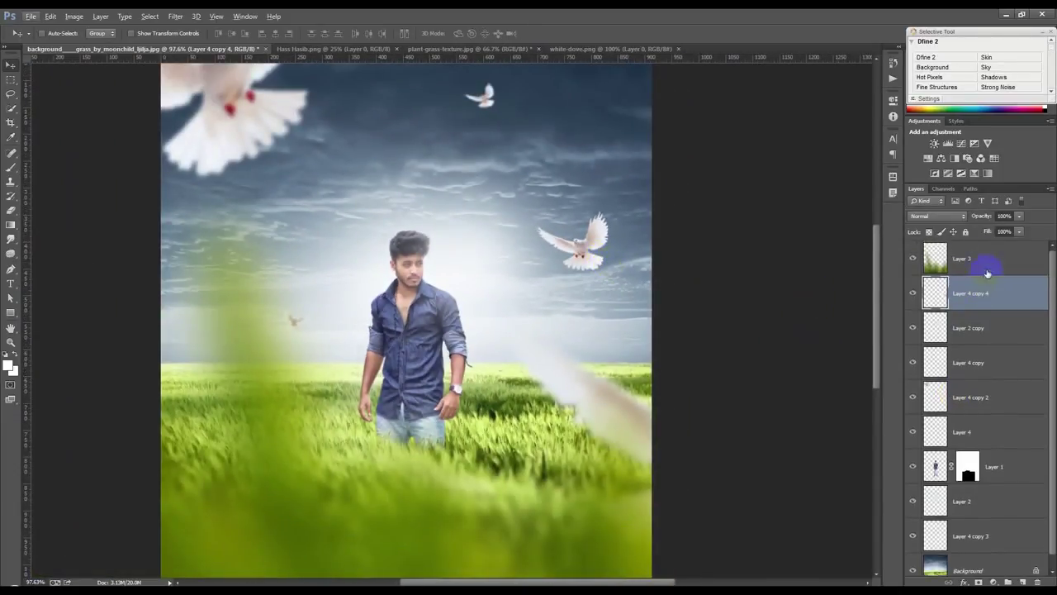
left_click(985, 271)
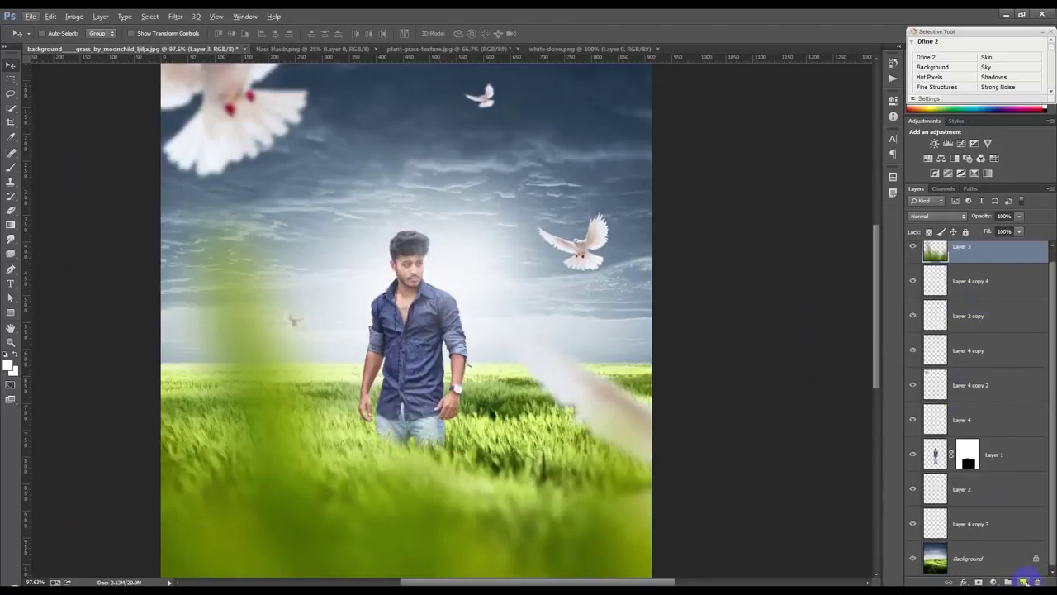
Add a Gradient fill layer using the Neutral Density gradient
left_click(636, 385, "alt")
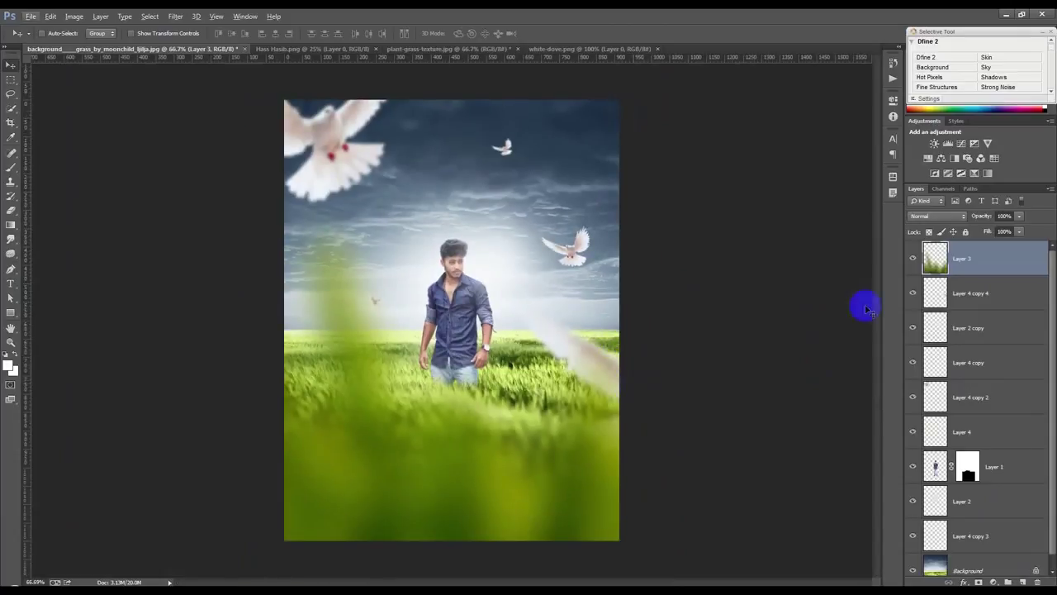
left_click(991, 581)
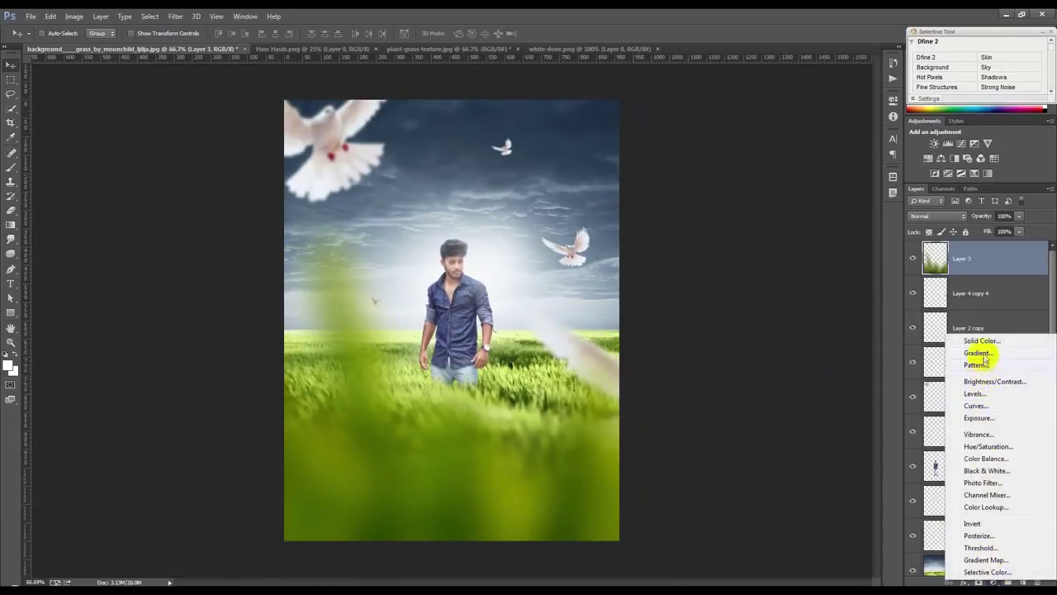
left_click(975, 357)
left_click(794, 161)
left_click(891, 189)
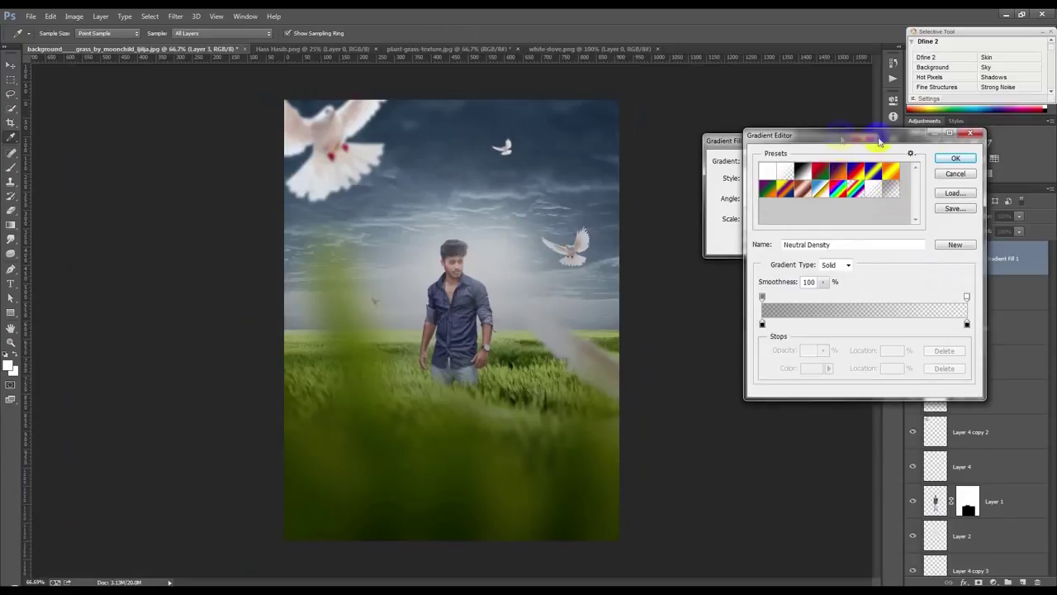
left_click(952, 159)
Make the gradient Radial and Reversed, centred on the man, at 39.09° angle and 199% scale
left_click(764, 178)
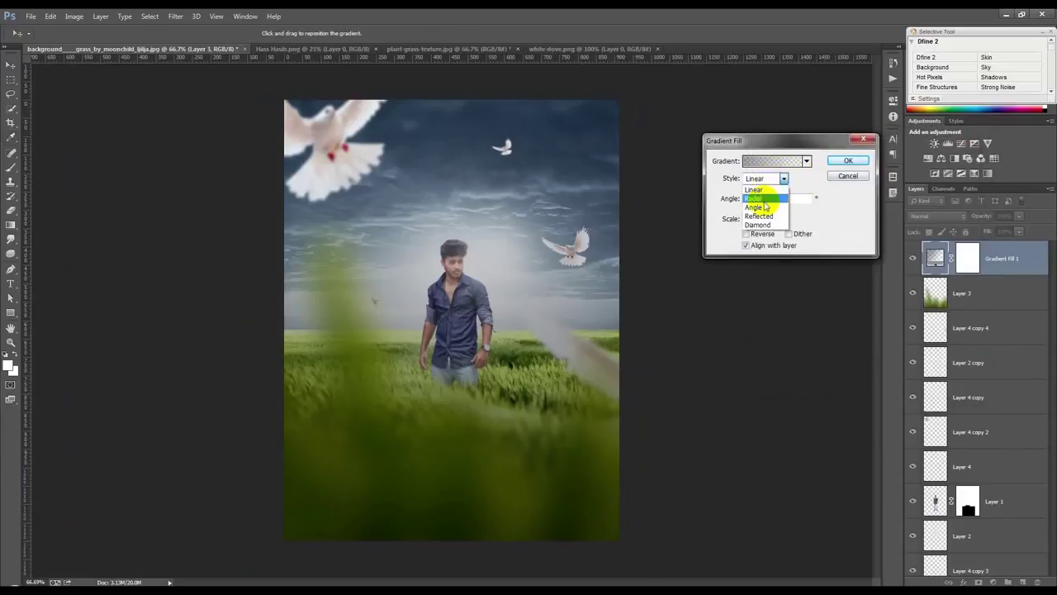
left_click(764, 207)
left_click(747, 234)
mouse_move(554, 322)
left_mouse_down()
mouse_move(550, 282)
mouse_move(589, 275)
left_mouse_up()
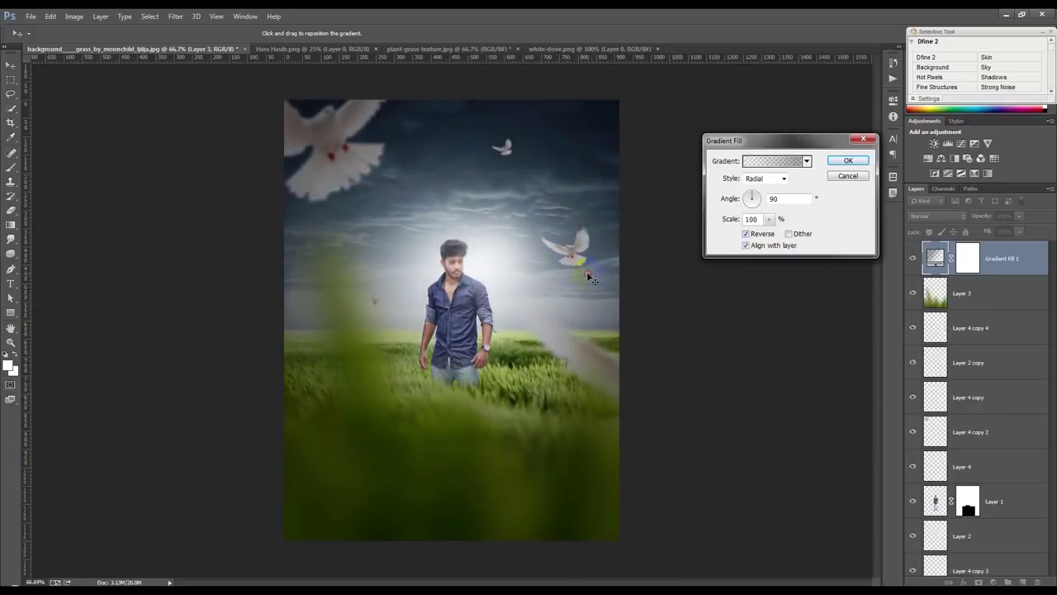
left_click(756, 197)
left_click_drag(757, 197, 777, 236)
left_click_drag(775, 233, 774, 235)
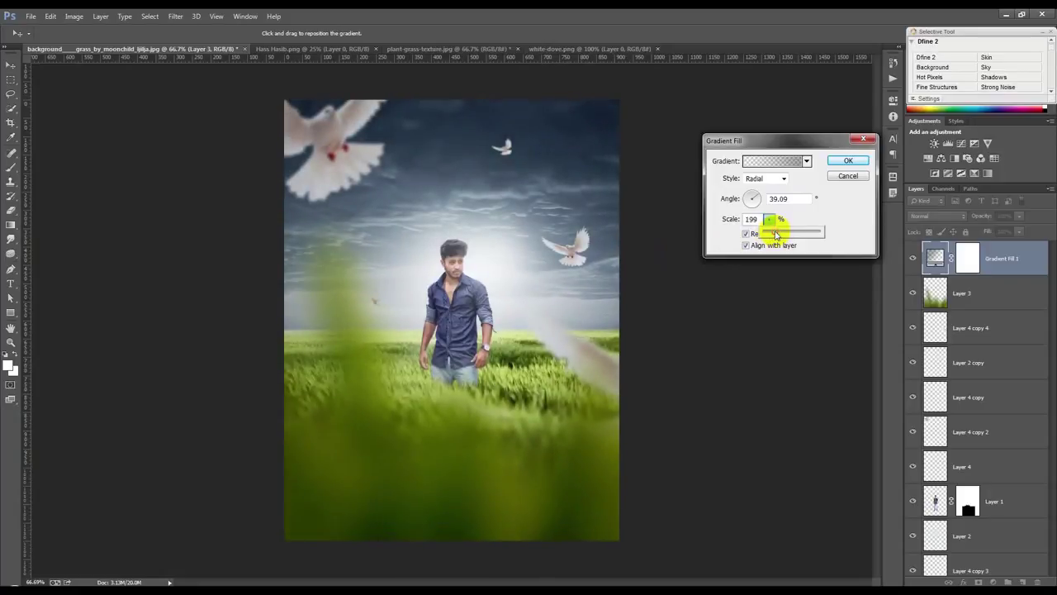
left_click(843, 160)
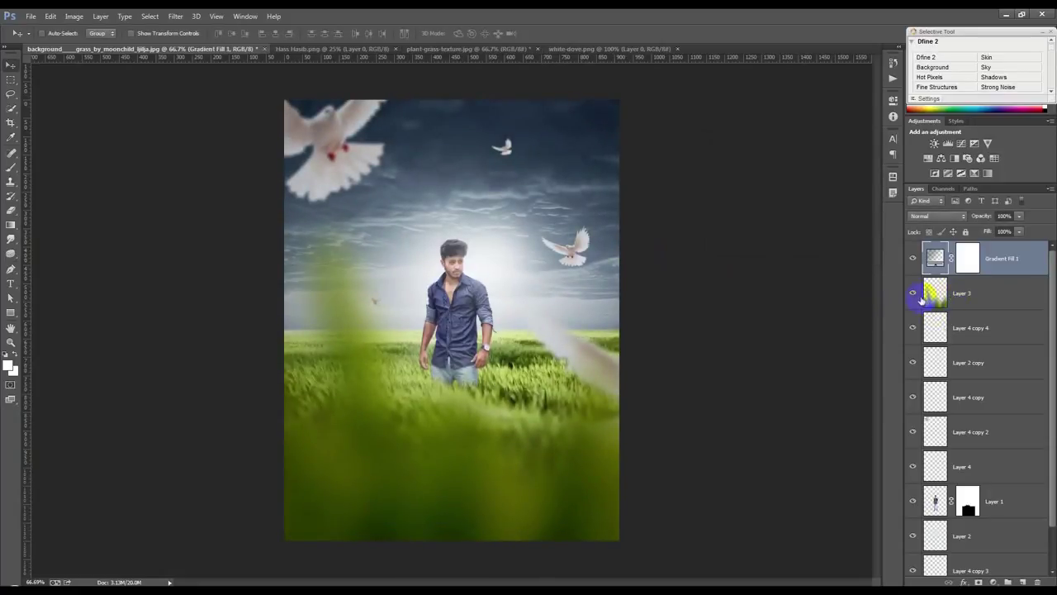
left_click(921, 299)
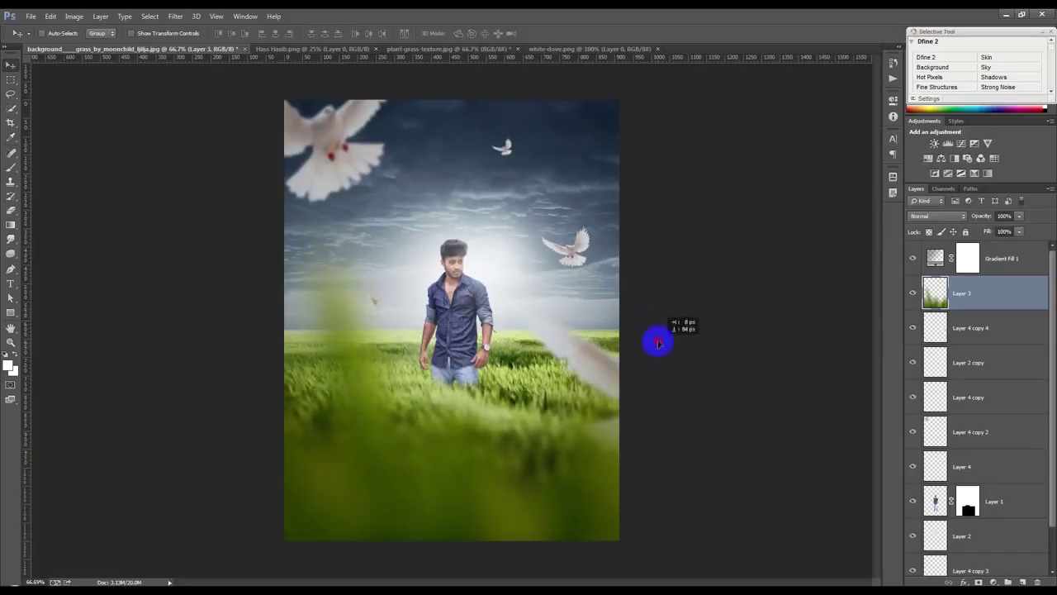
Duplicate the foreground grass, scale the copy to about 57% and flip it horizontally
left_click_drag(659, 344, 660, 332)
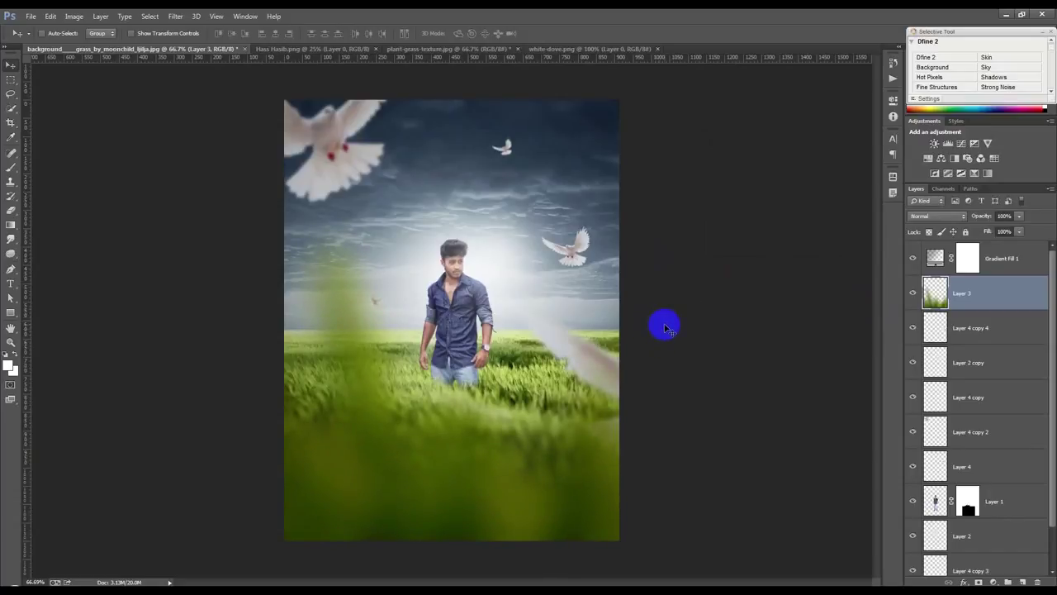
key("ctrl+j")
key("ctrl+t")
mouse_move(685, 205)
left_mouse_down()
mouse_move(649, 236)
mouse_move(632, 273)
mouse_move(549, 343)
mouse_move(631, 378)
left_mouse_up()
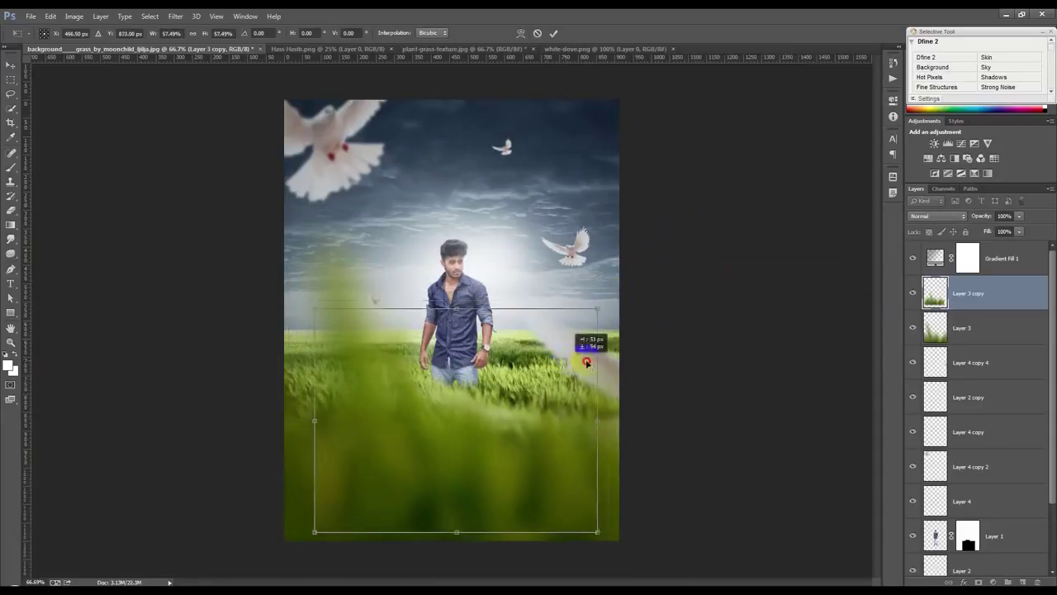
right_click(565, 402)
left_click(588, 381)
mouse_move(567, 402)
left_mouse_down()
mouse_move(507, 402)
mouse_move(491, 421)
left_mouse_up()
key("Return")
Place Layer 3 copy beneath Layer 3 and move it up into position
left_click_drag(968, 293, 968, 347)
left_click_drag(776, 371, 778, 336)
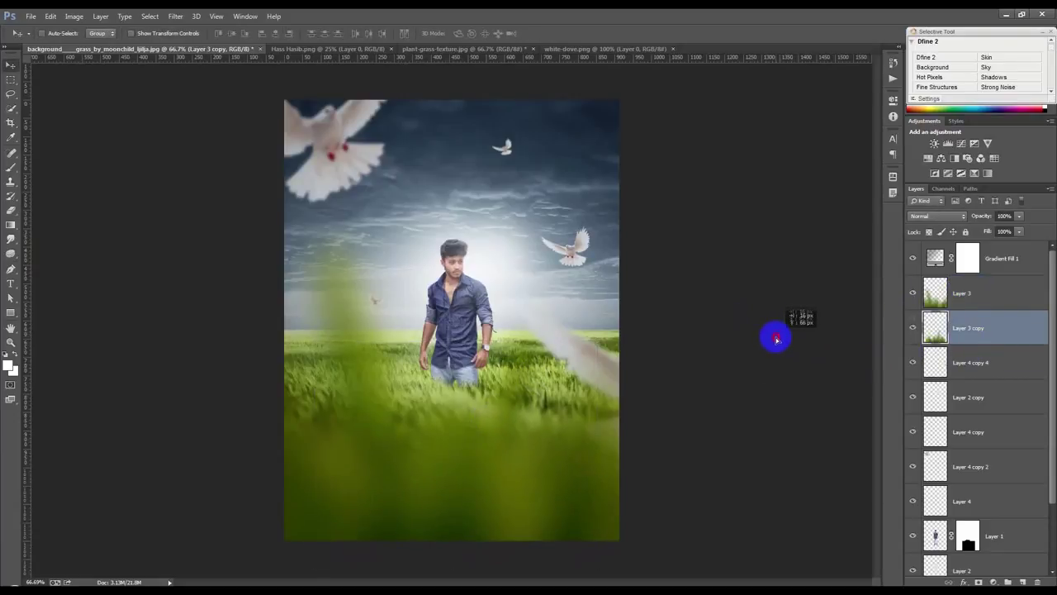
left_click(10, 220)
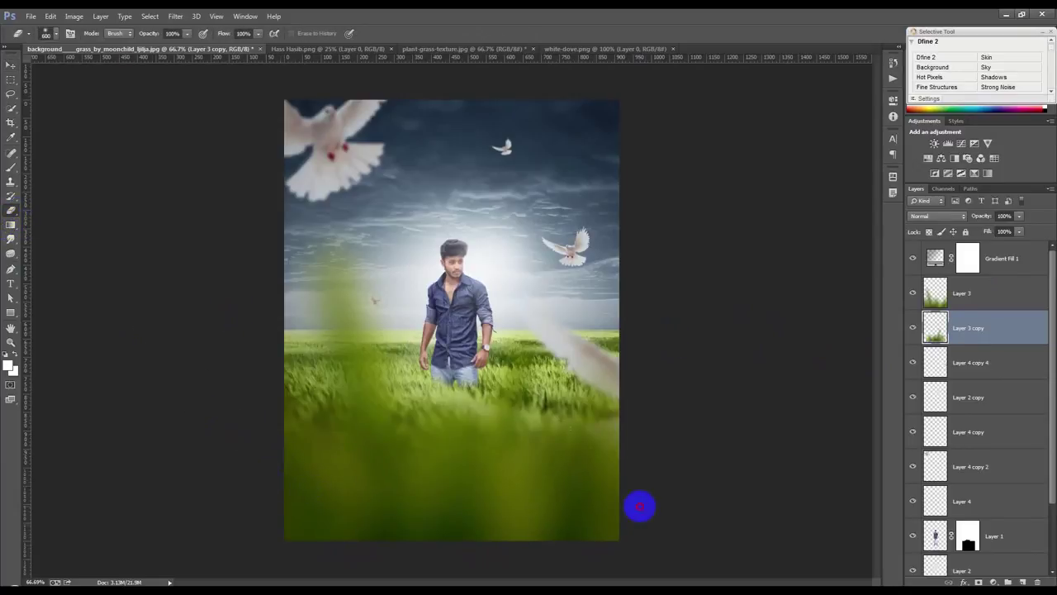
left_click(11, 64)
scroll(483, 300, "up", 2)
scroll(483, 300, "down", 1)
left_click(1008, 260)
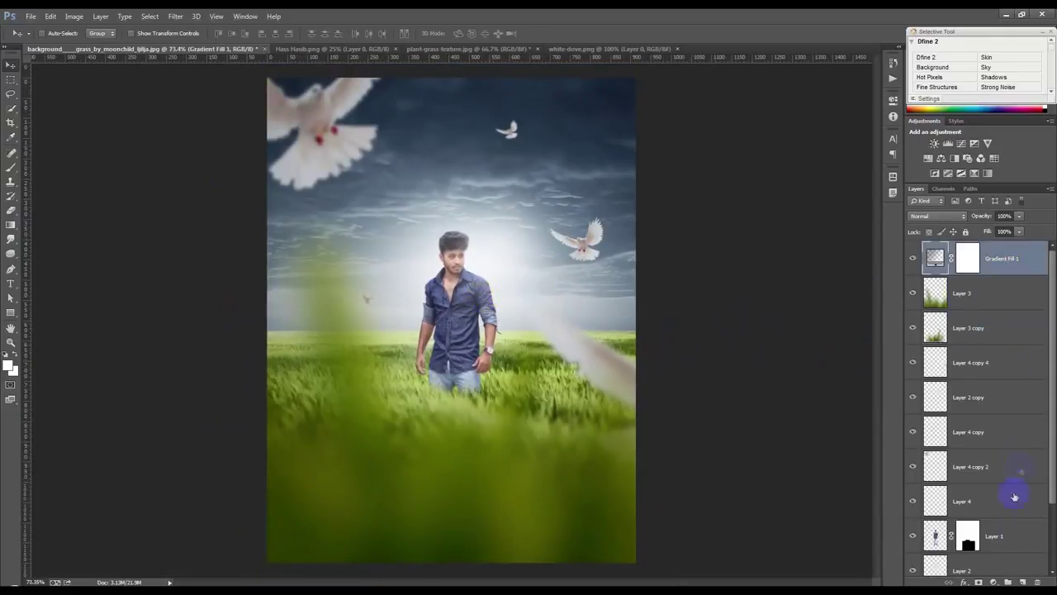
Stamp the merged image onto new Layer 5 with Apply Image (Multiply) and launch Color Efex Pro 4
left_click(1022, 581)
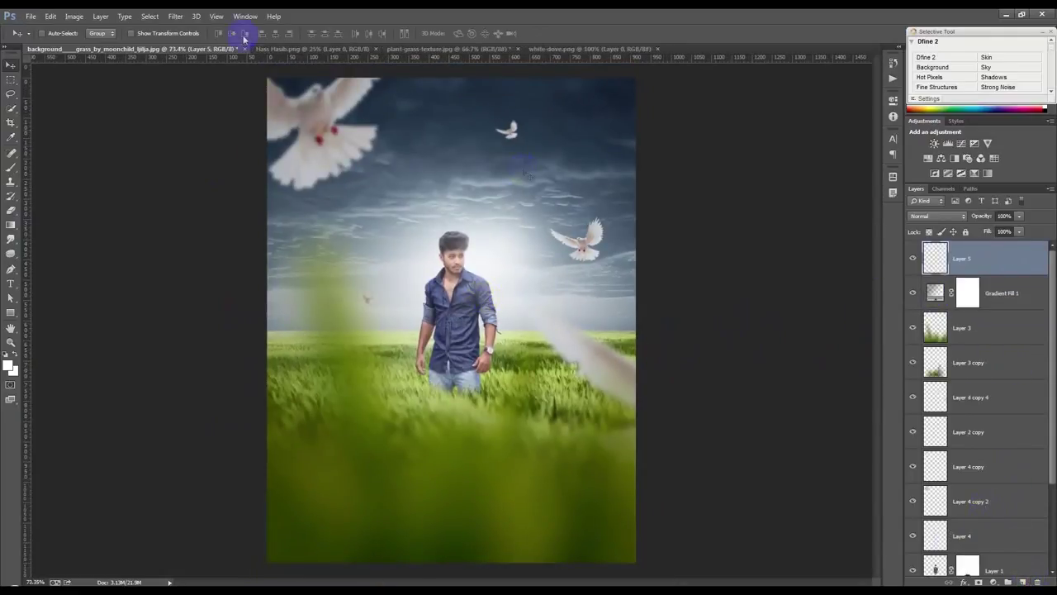
left_click(74, 16)
left_click(95, 163)
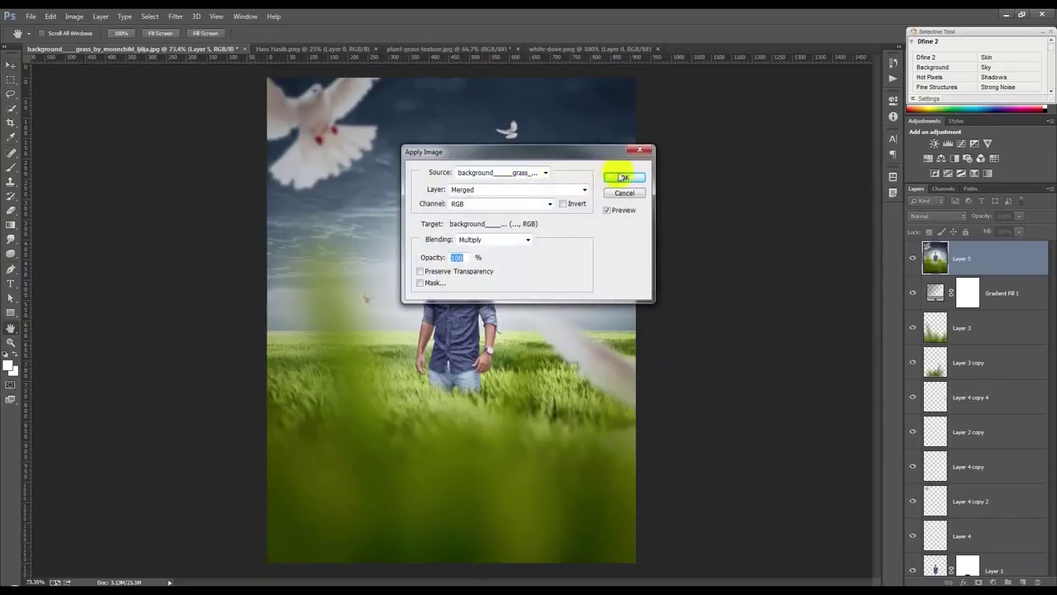
left_click(624, 177)
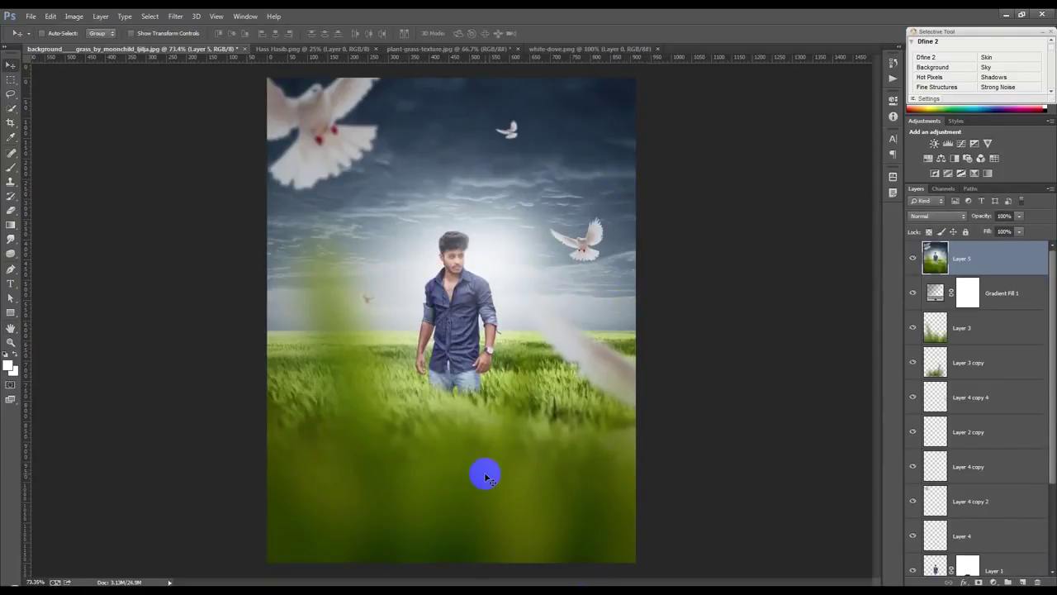
left_click(176, 17)
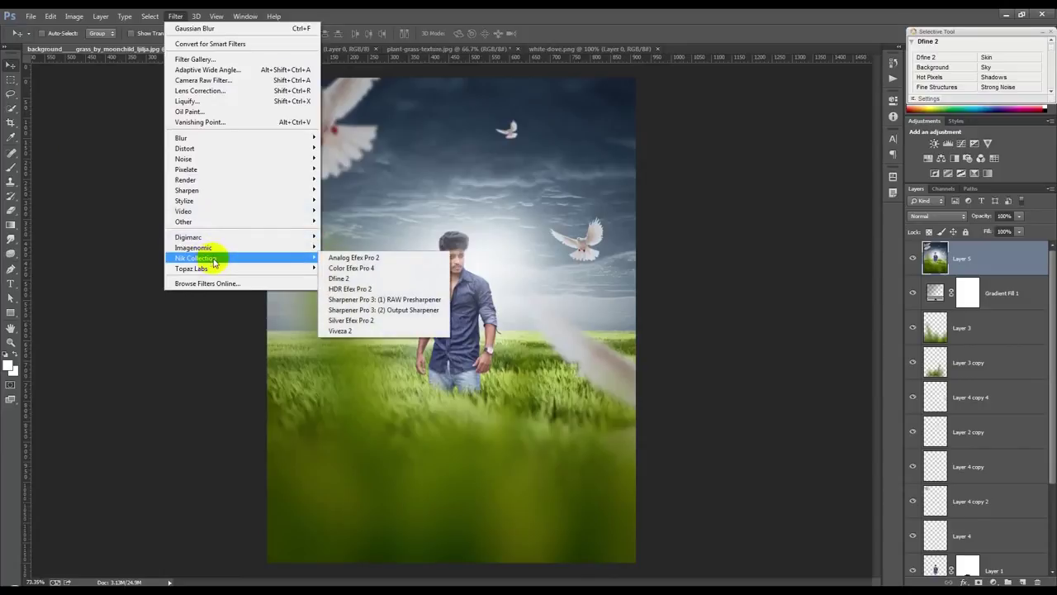
left_click(363, 268)
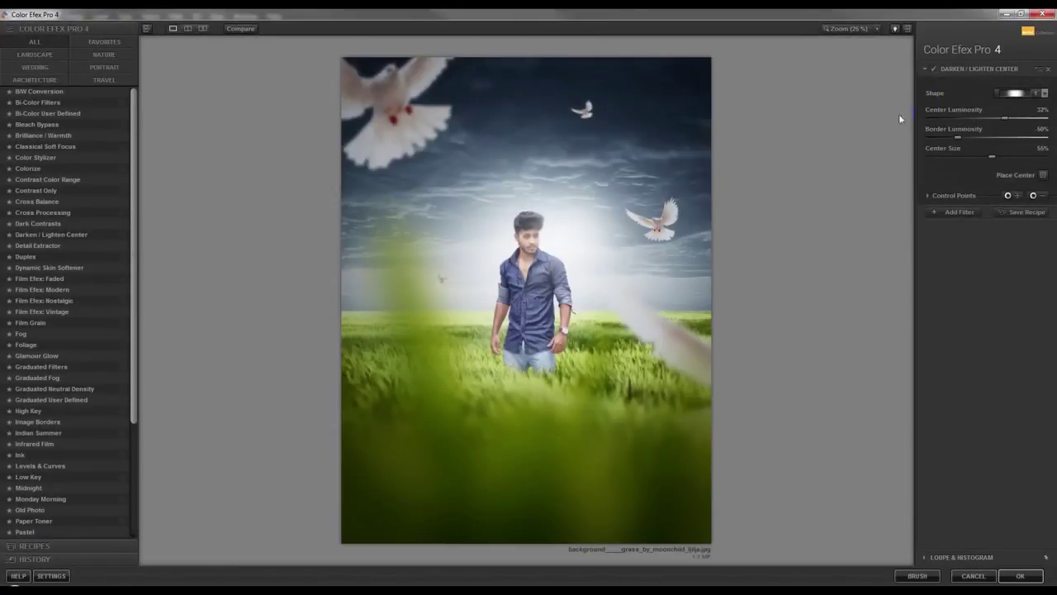
Compare the Darken / Lighten Center effect and darken the borders around the glowing centre
left_click(933, 69)
left_click(933, 69)
left_click(933, 69)
left_click(933, 69)
left_click(934, 69)
left_click(933, 69)
left_click_drag(966, 141, 972, 139)
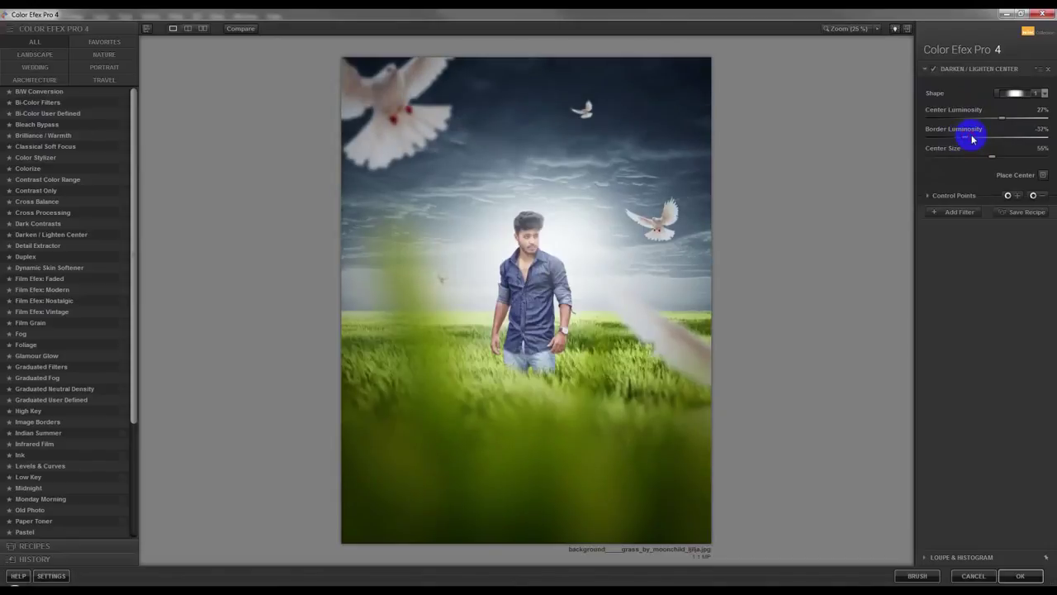
Add a Foliage filter and set its Method to 2
left_click(963, 214)
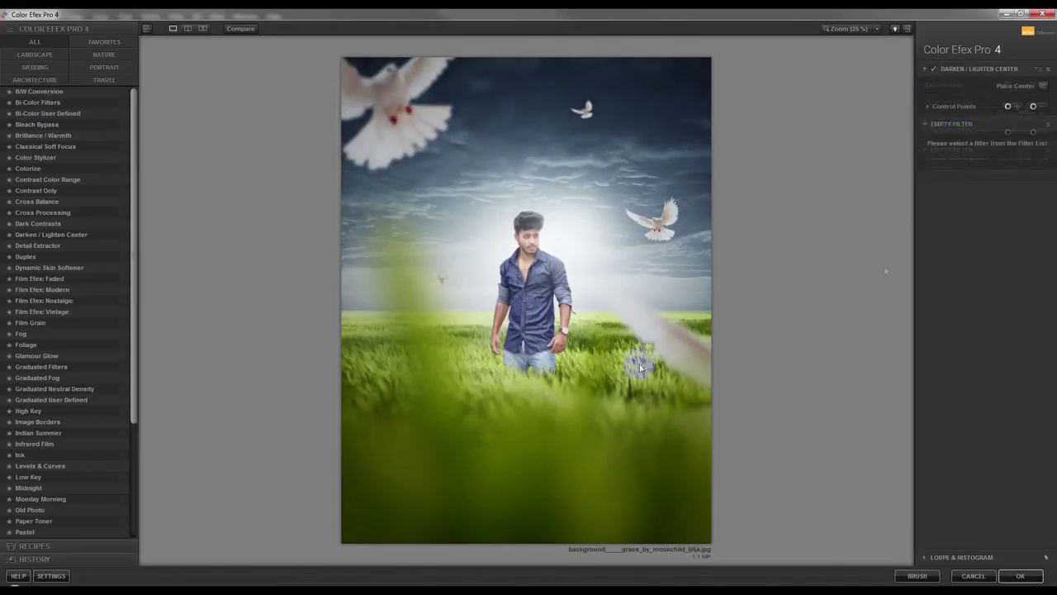
left_click(25, 344)
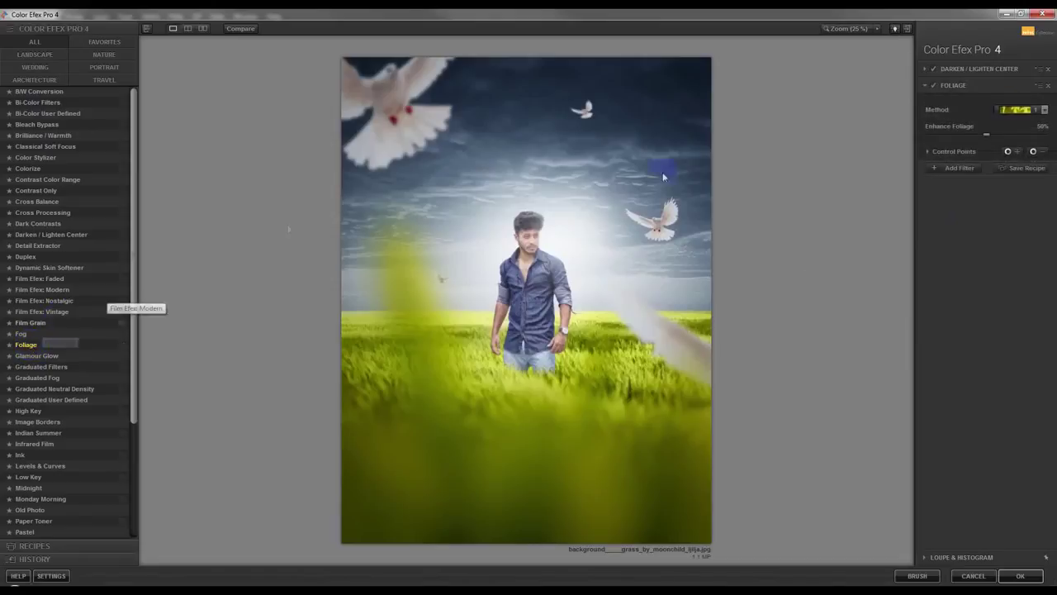
left_click(936, 87)
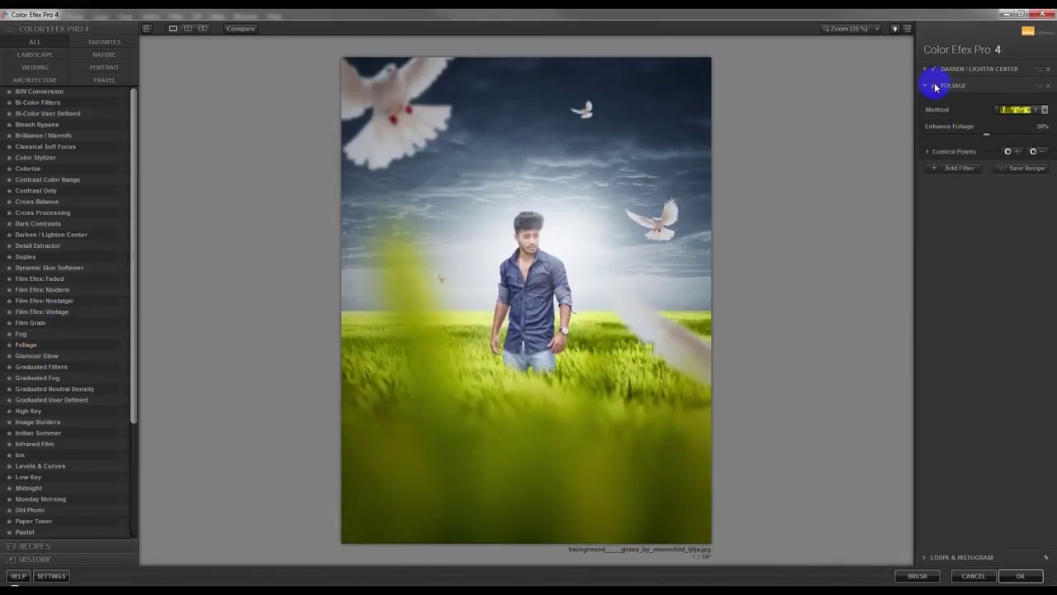
left_click(935, 86)
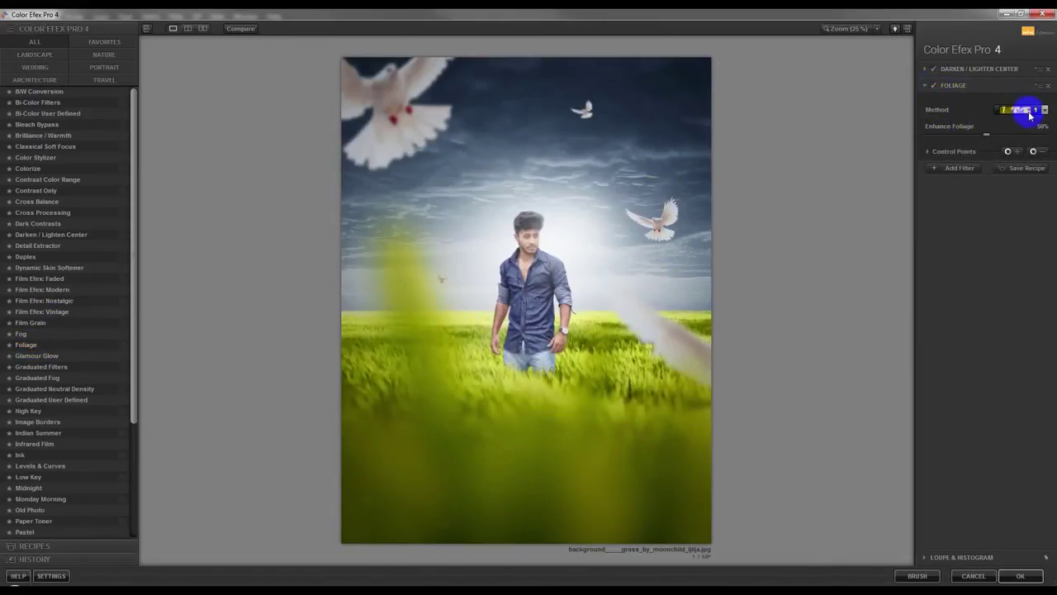
left_click(1030, 114)
left_click(1018, 110)
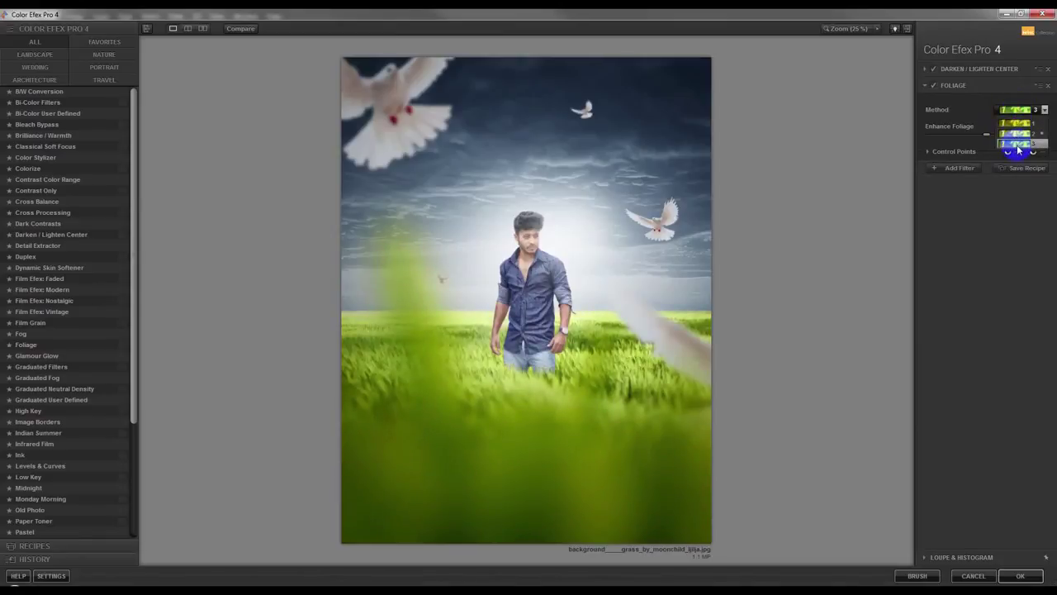
Toggle Foliage on and off to compare, then swap it for B/W Conversion
left_click(934, 86)
left_click(934, 85)
left_click(934, 86)
left_click(934, 85)
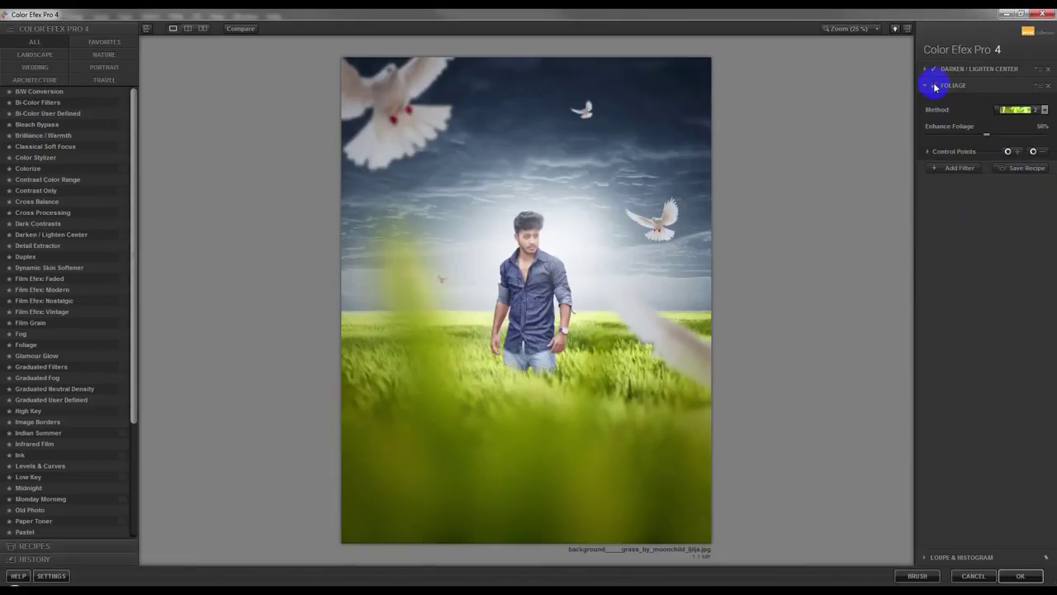
left_click(934, 86)
left_click(934, 86)
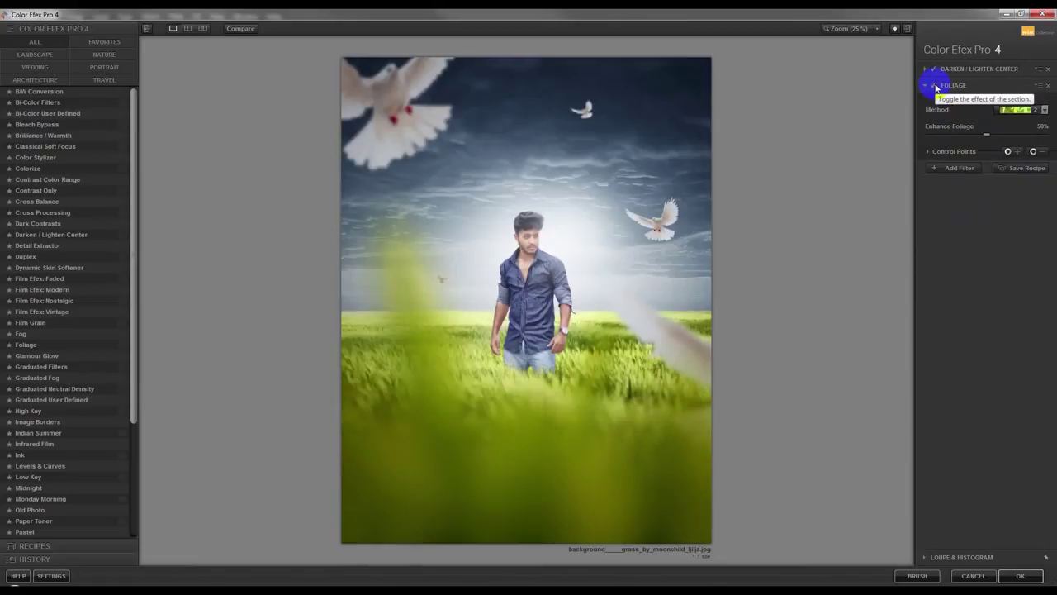
double_click(941, 87)
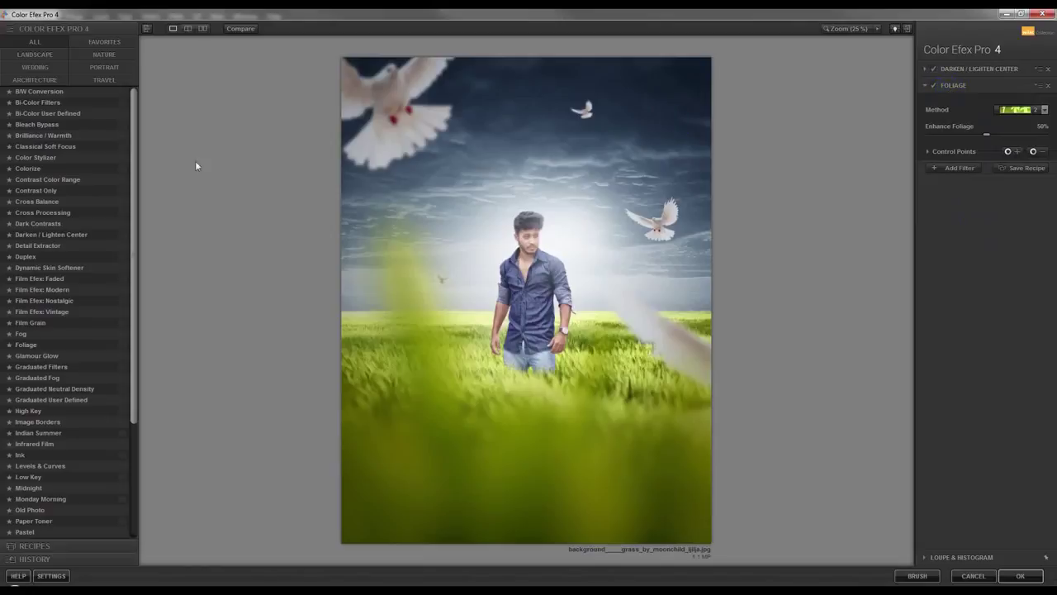
left_click(33, 91)
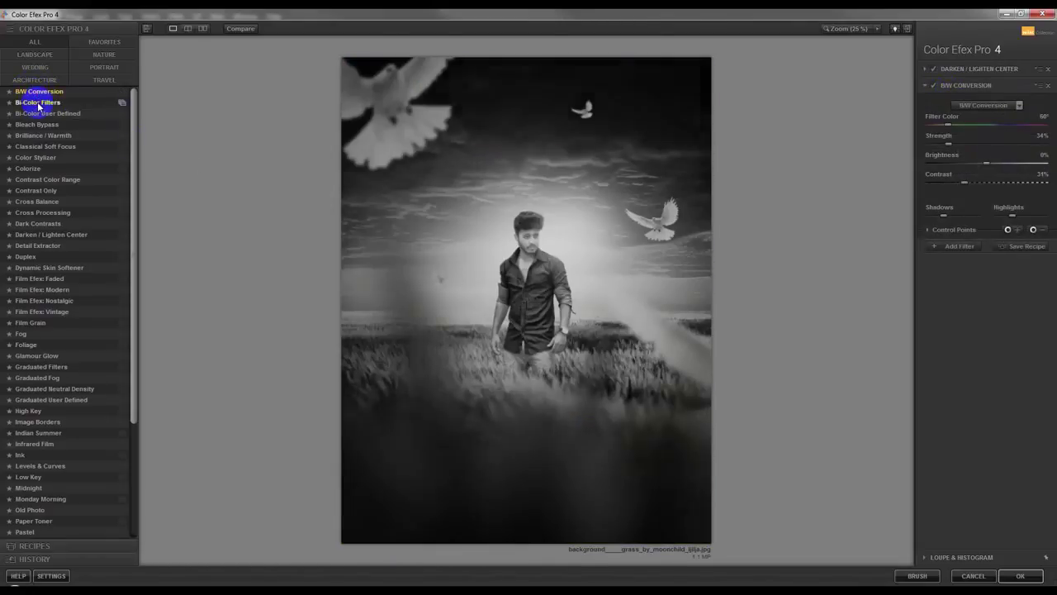
Browse Bi-Color, Bleach Bypass, Brilliance / Warmth and other looks before choosing Contrast Color Range
left_click(38, 103)
left_click(40, 113)
left_click(41, 124)
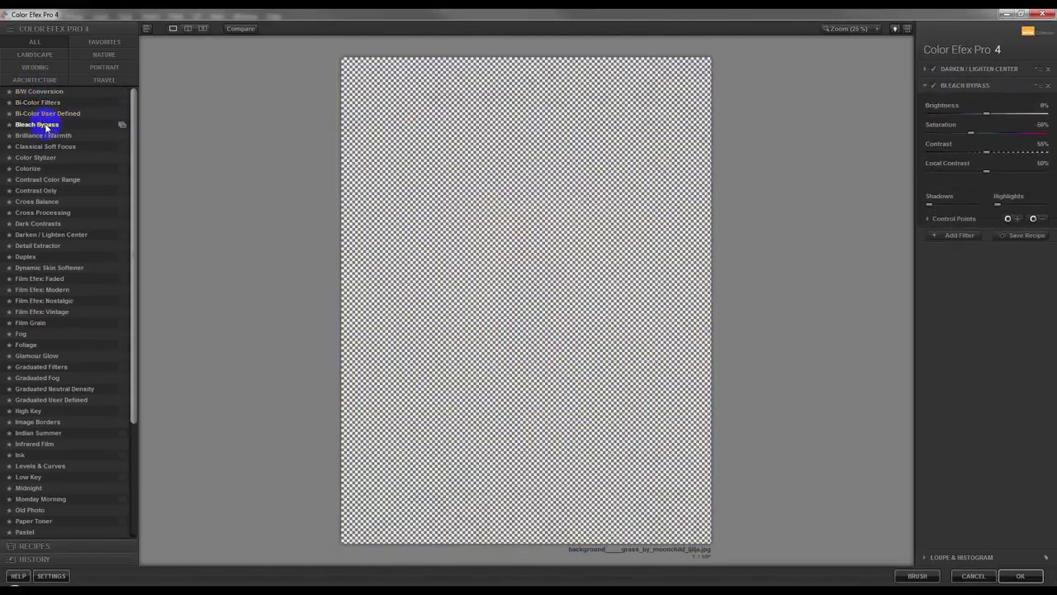
left_click(41, 136)
left_click(40, 146)
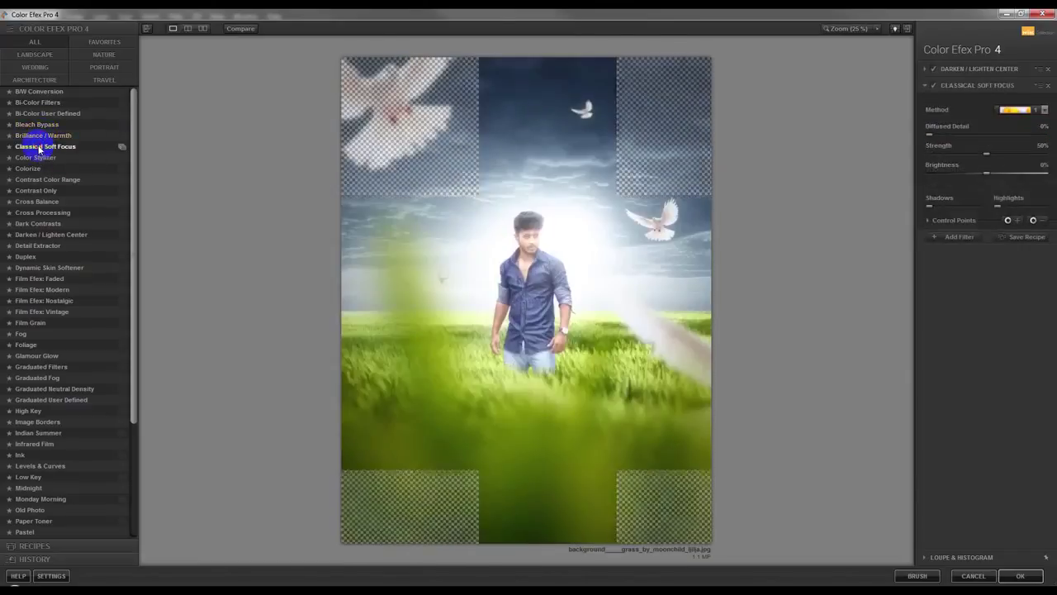
left_click(39, 137)
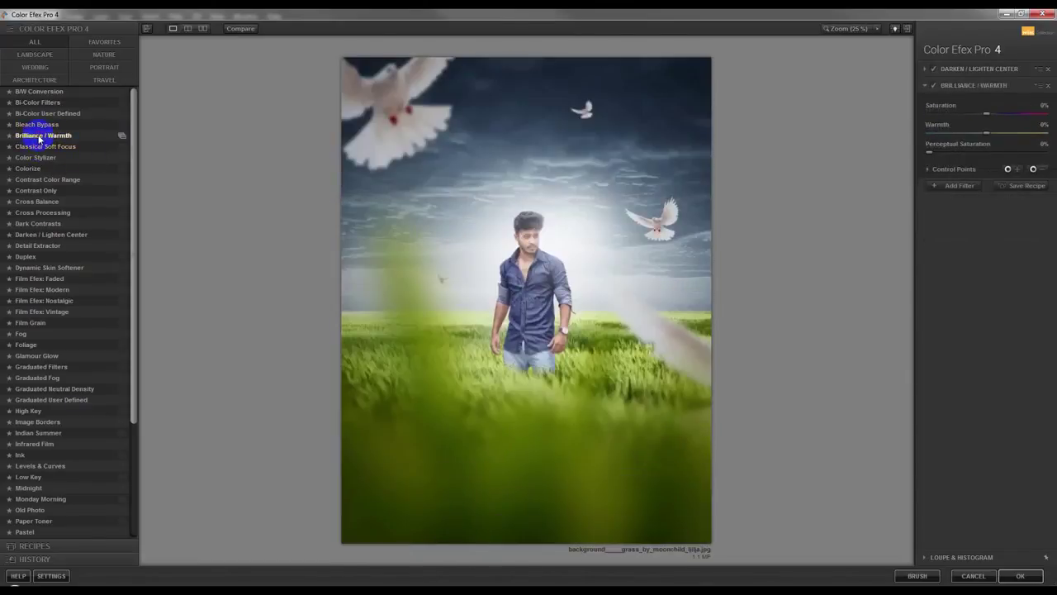
left_click(30, 159)
left_click(27, 168)
left_click(30, 181)
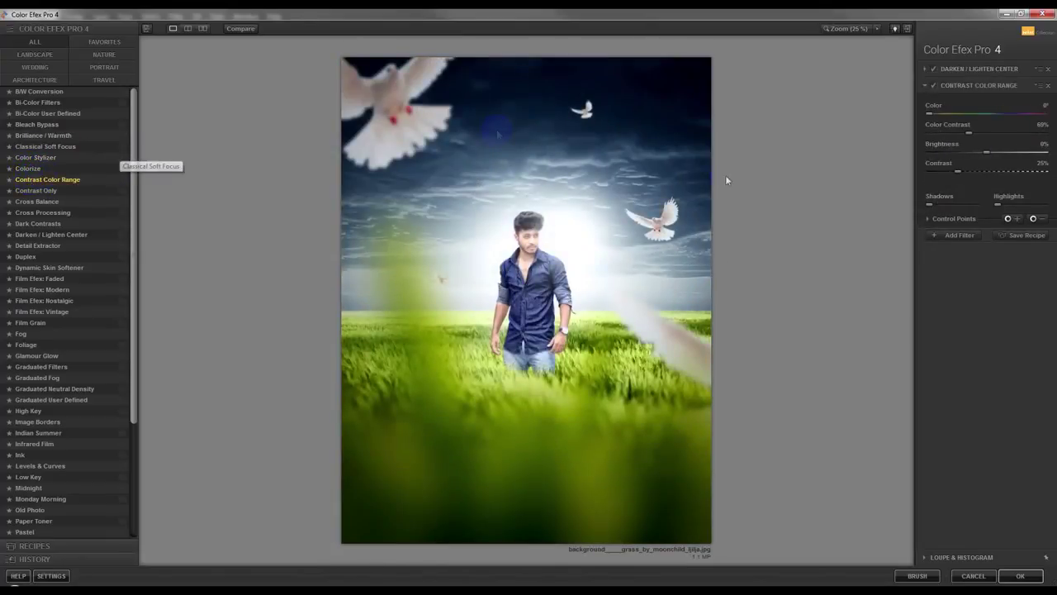
Compare the grade, set 69% Color Contrast and 25% Contrast, and apply it to Photoshop
left_click(933, 86)
left_click(933, 86)
left_click(933, 86)
left_click(933, 86)
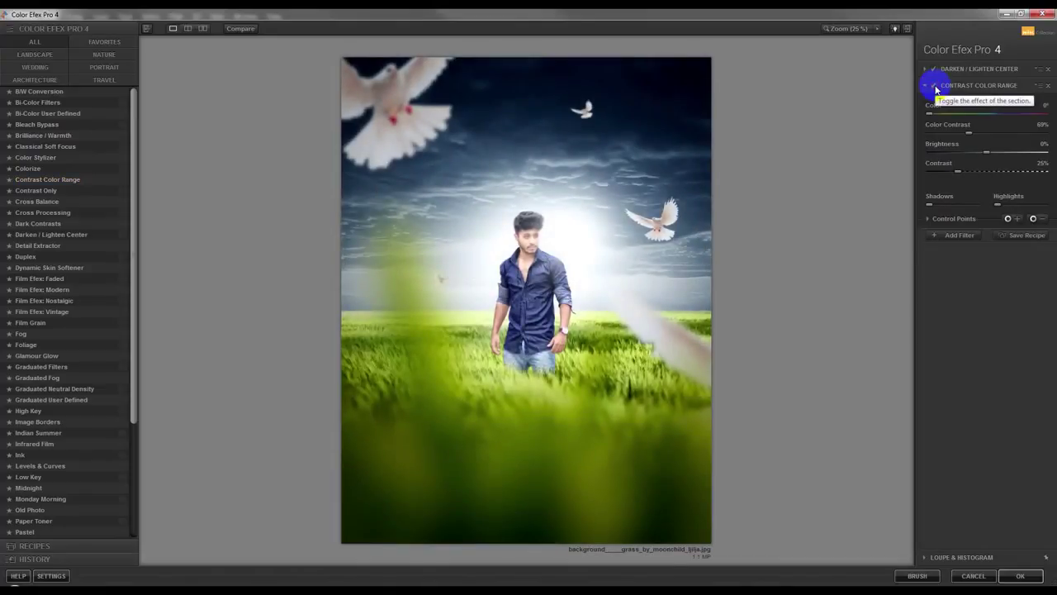
left_click(933, 70)
left_click(933, 69)
left_click(933, 69)
left_click(934, 70)
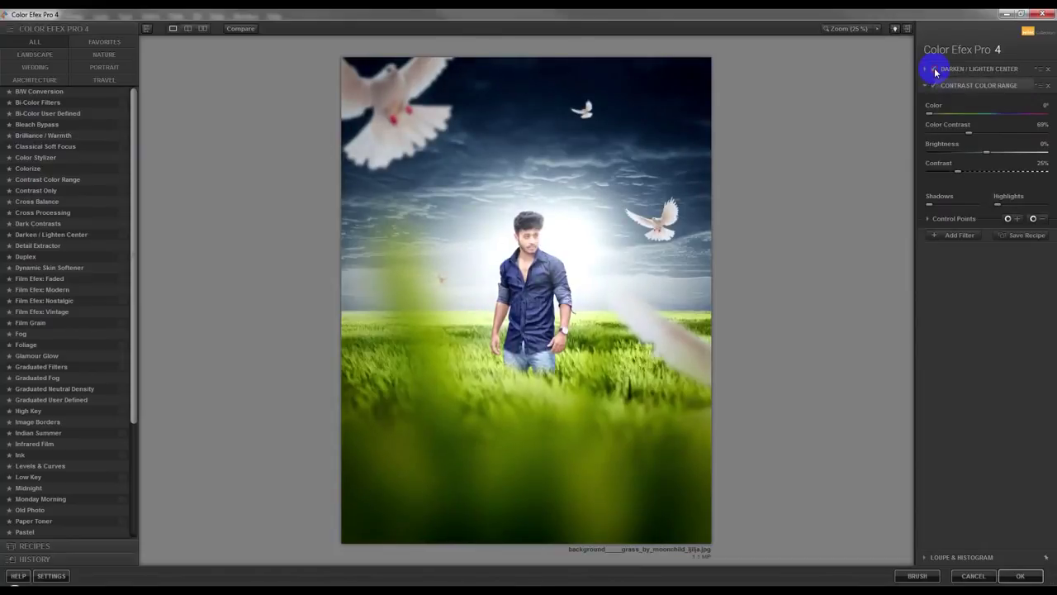
left_click(934, 69)
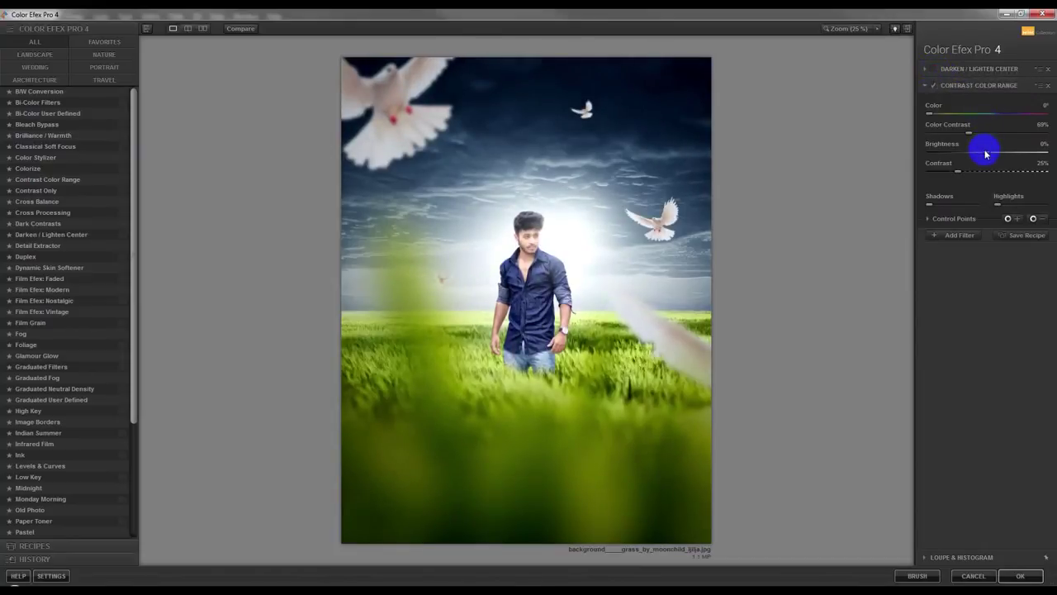
left_click_drag(985, 154, 985, 151)
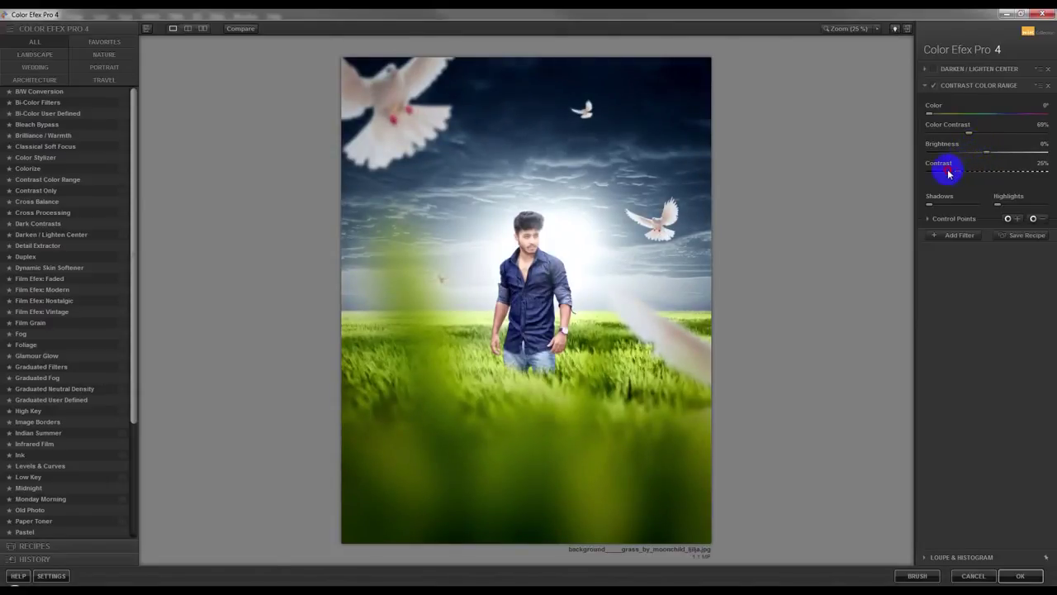
left_click_drag(938, 174, 950, 172)
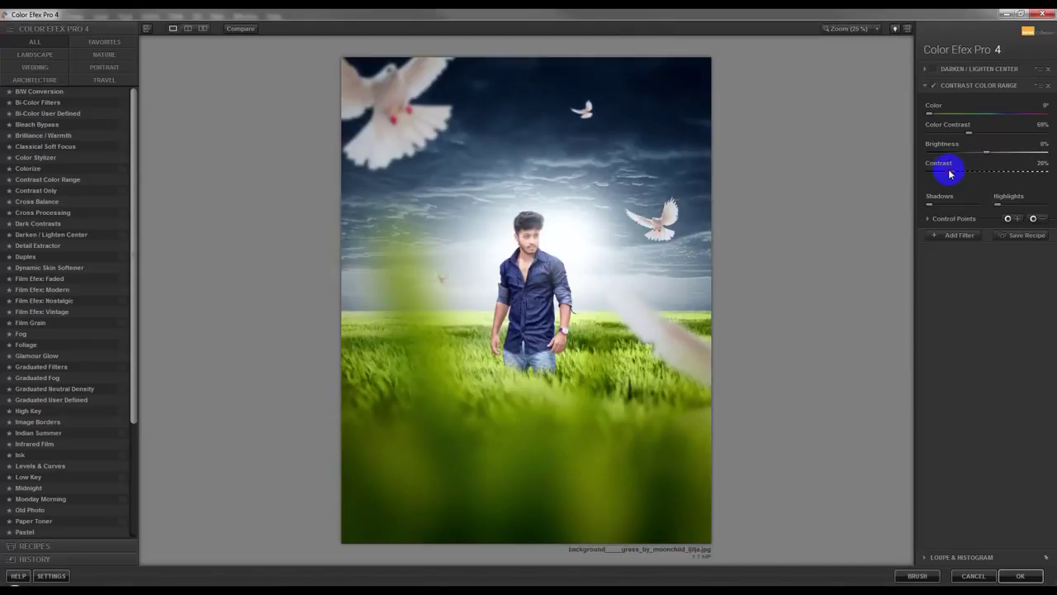
left_click(1038, 572)
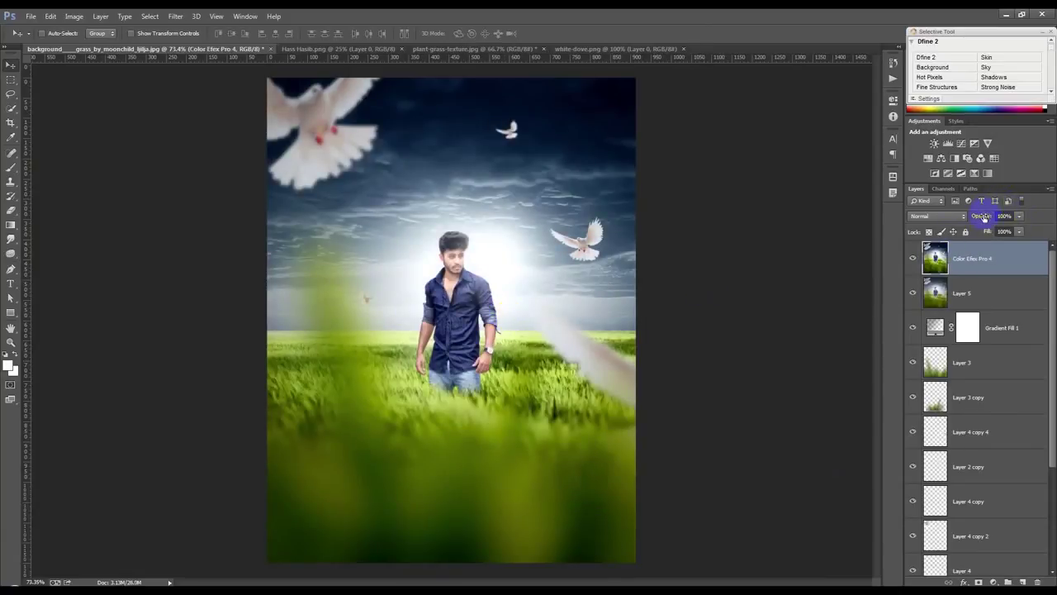
Set the Color Efex Pro 4 layer to 50% opacity and stamp all visible layers into Layer 6
left_click_drag(983, 217, 974, 217)
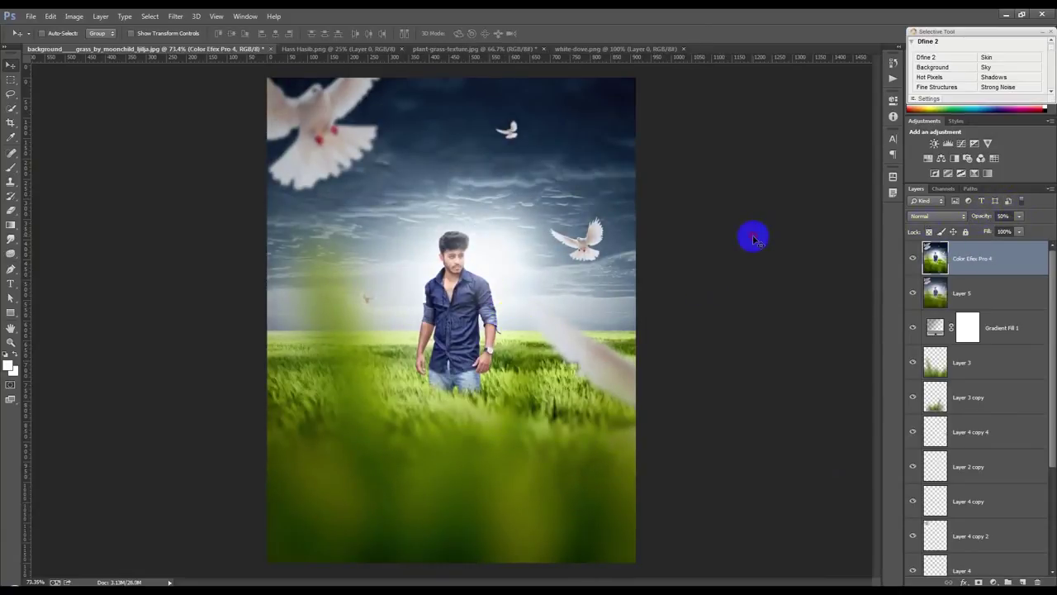
left_click(912, 261)
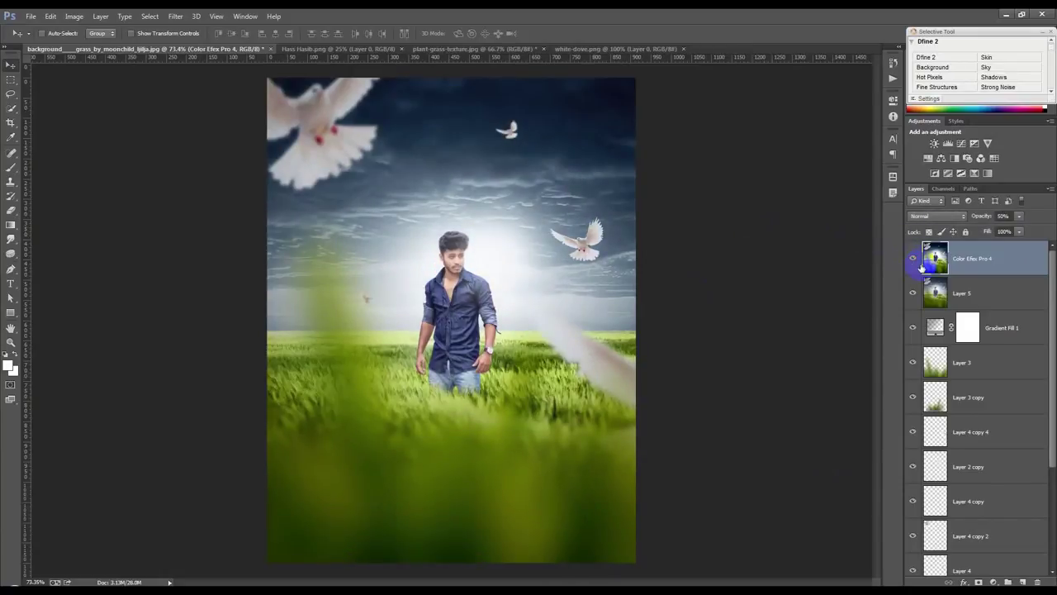
key("ctrl+shift+alt+e")
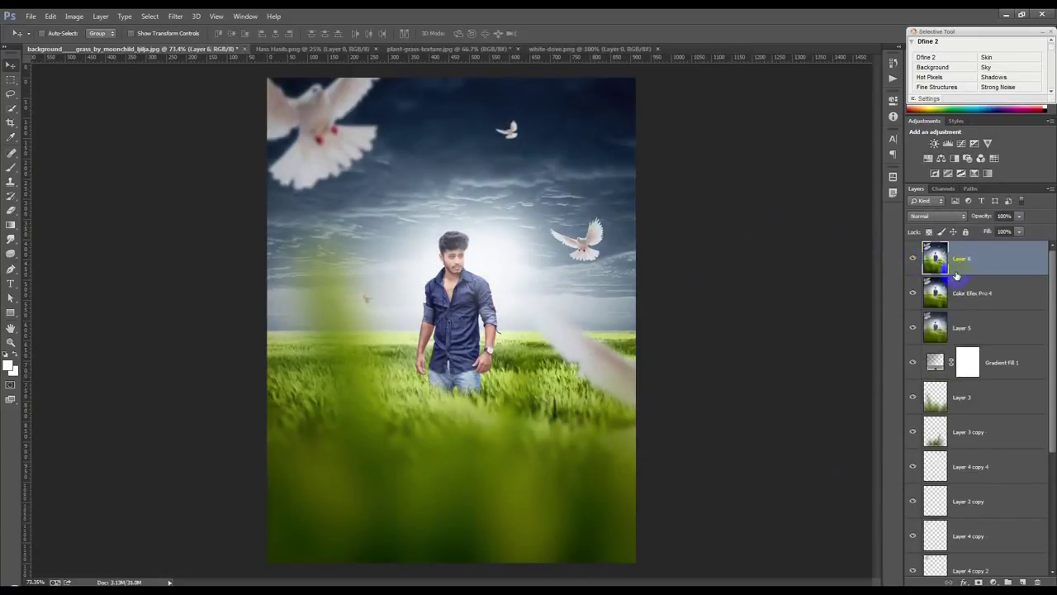
left_click(175, 16)
mouse_move(196, 258)
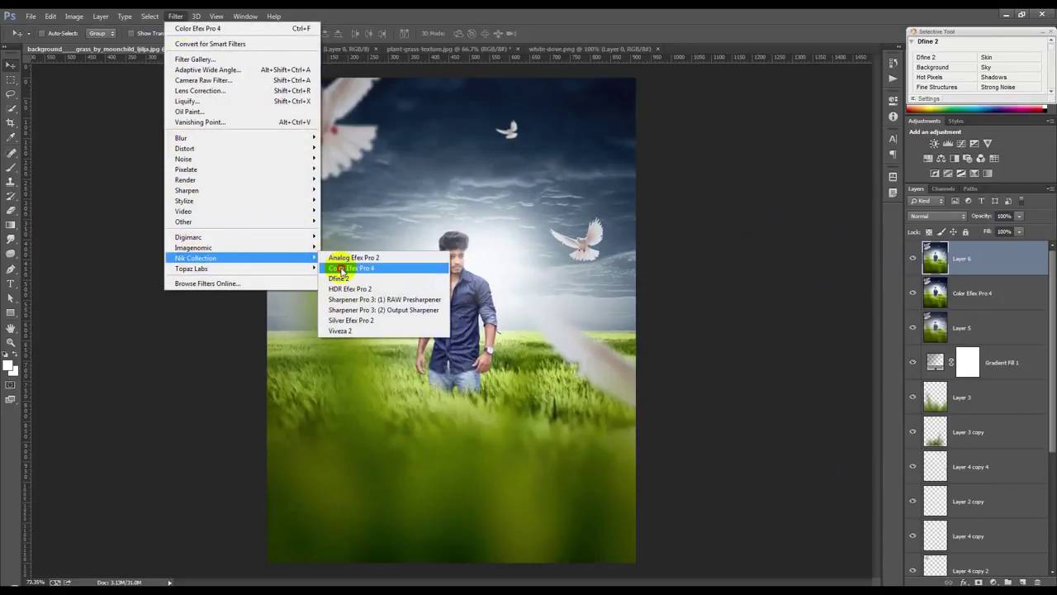
Launch Color Efex Pro 4 on the merged layer and move from Glamour Glow to Detail Extractor
left_click(342, 268)
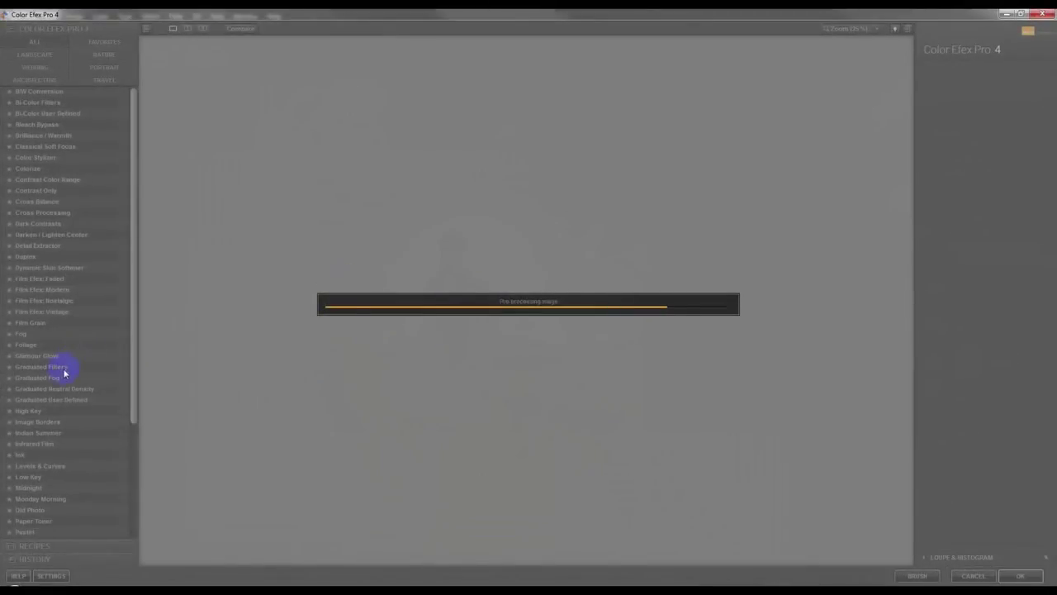
left_click(41, 357)
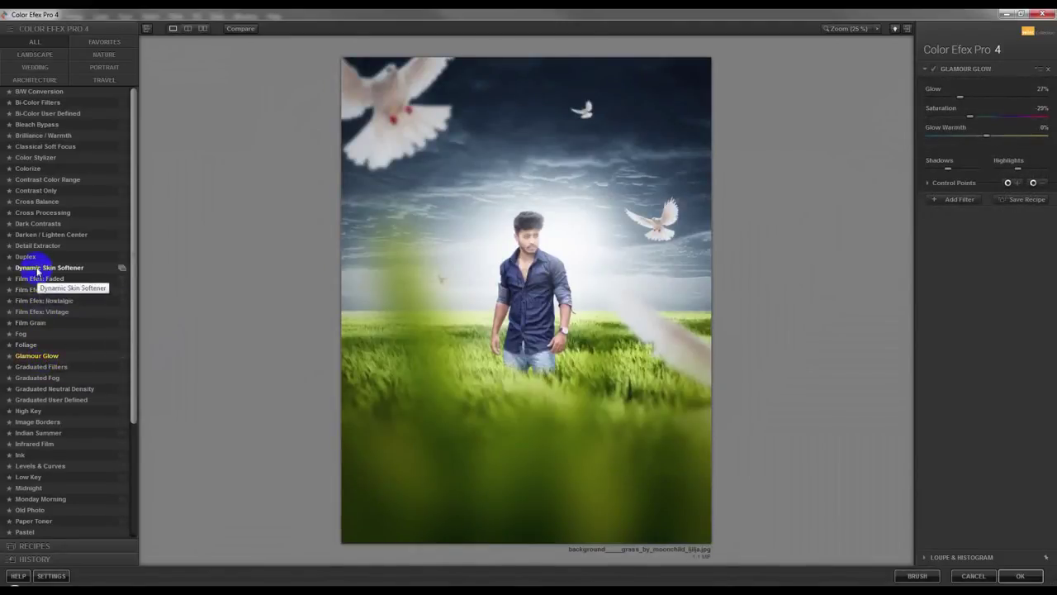
left_click(40, 246)
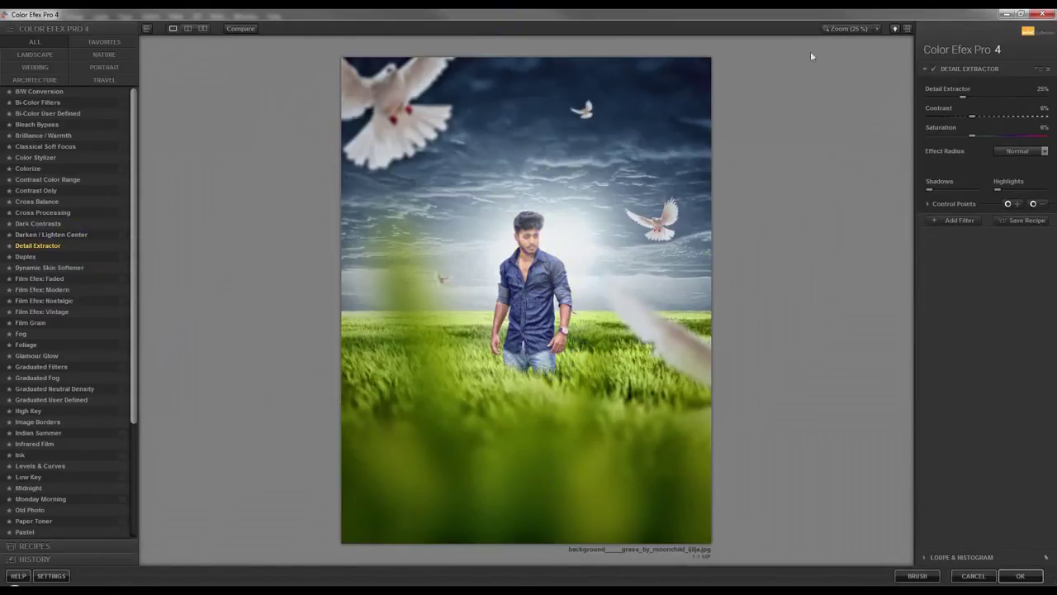
left_click(337, 138)
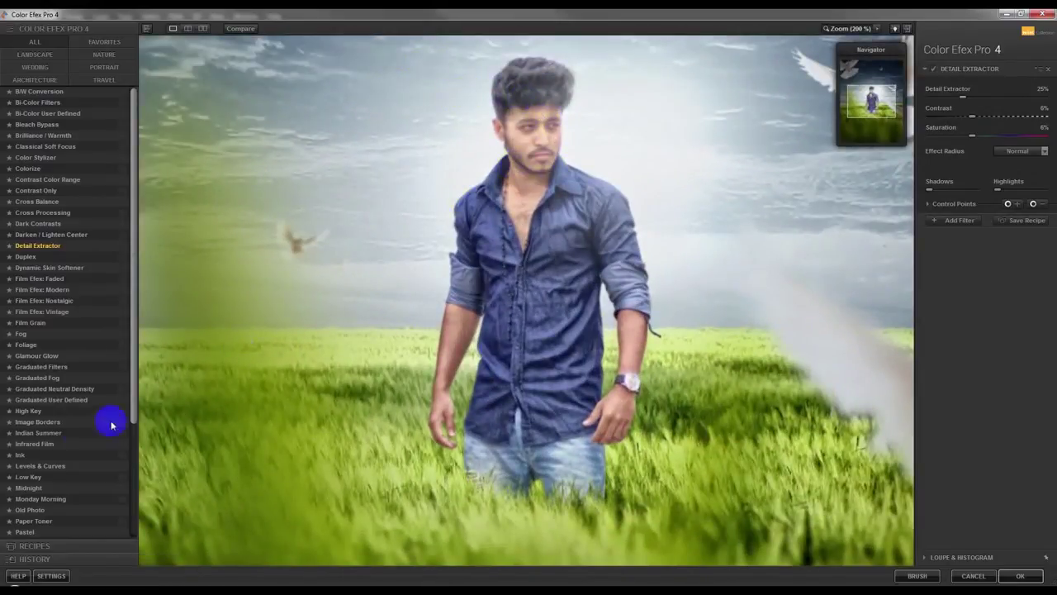
Compare the Detail Extractor presets and settle on 01 Default
left_click(125, 247)
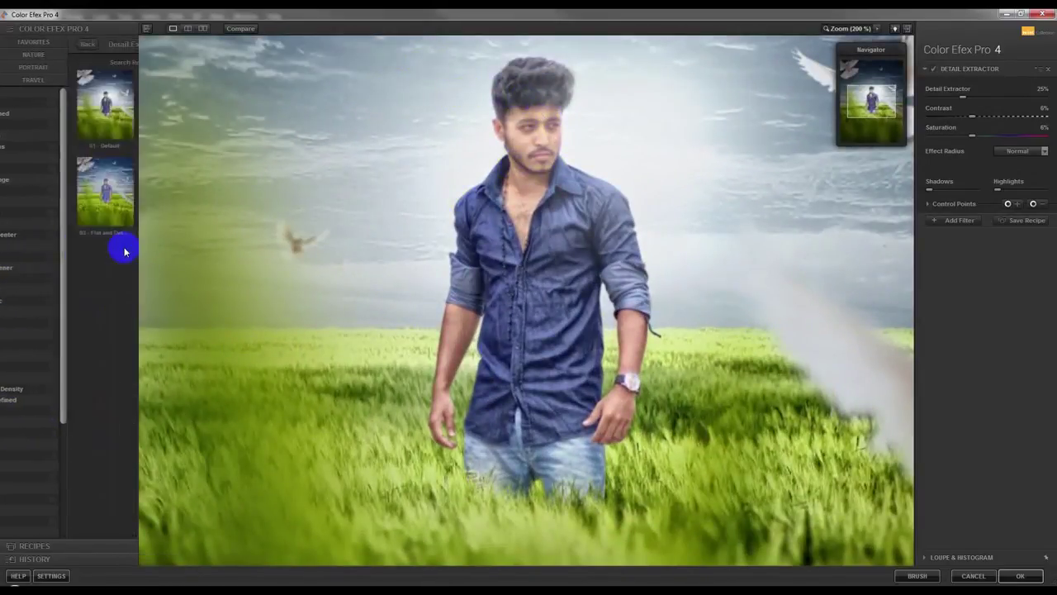
left_click(78, 124)
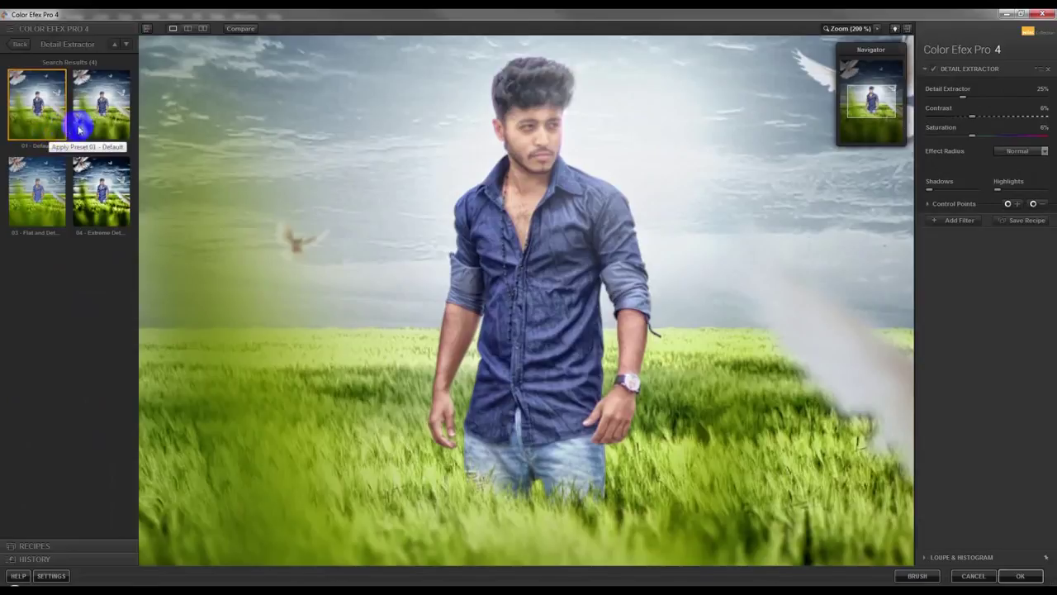
left_click(94, 122)
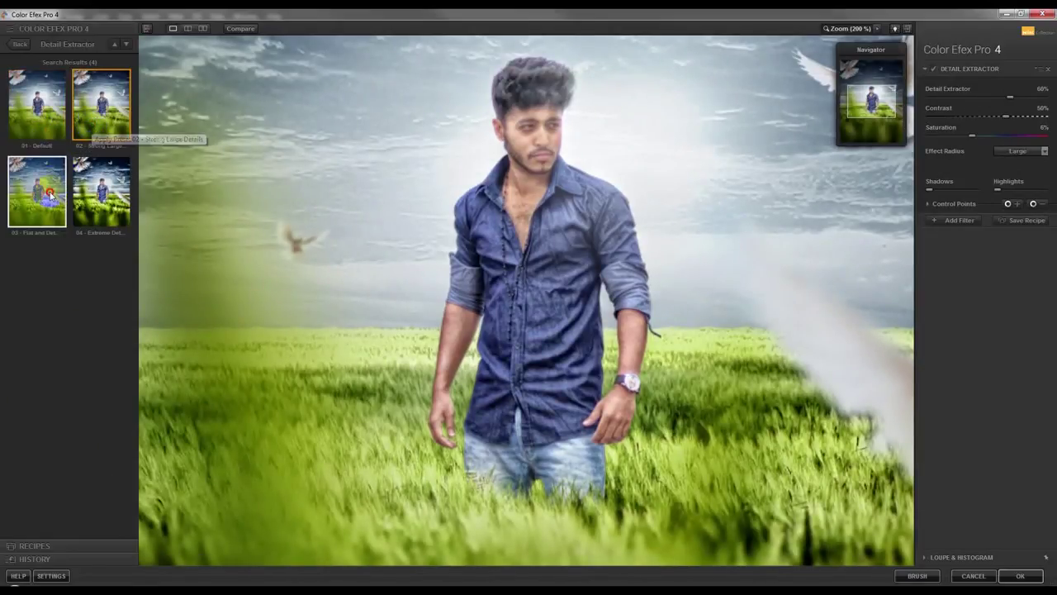
left_click(50, 195)
left_click(101, 197)
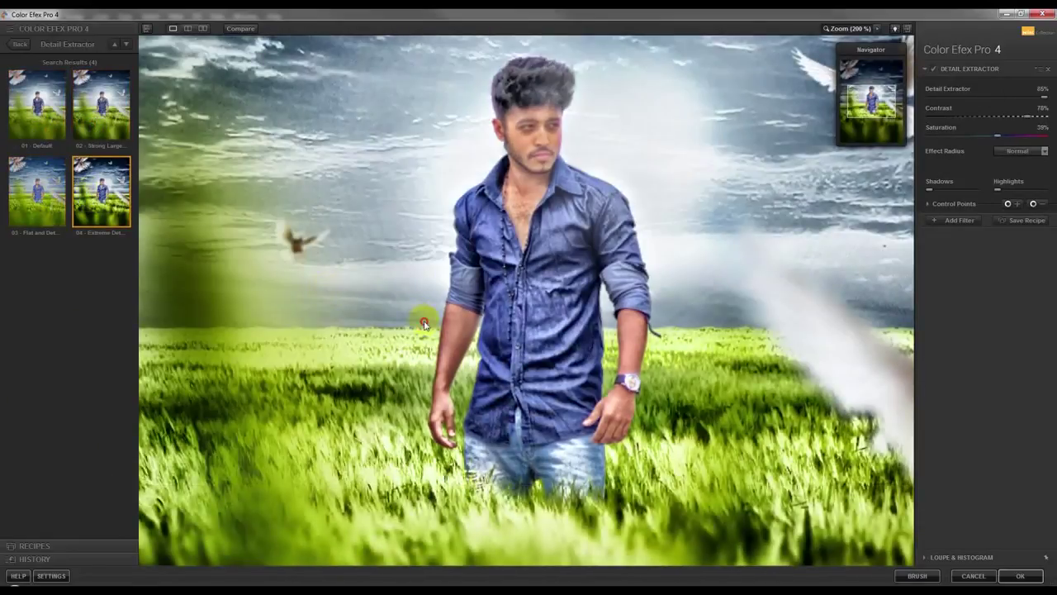
left_click(423, 323)
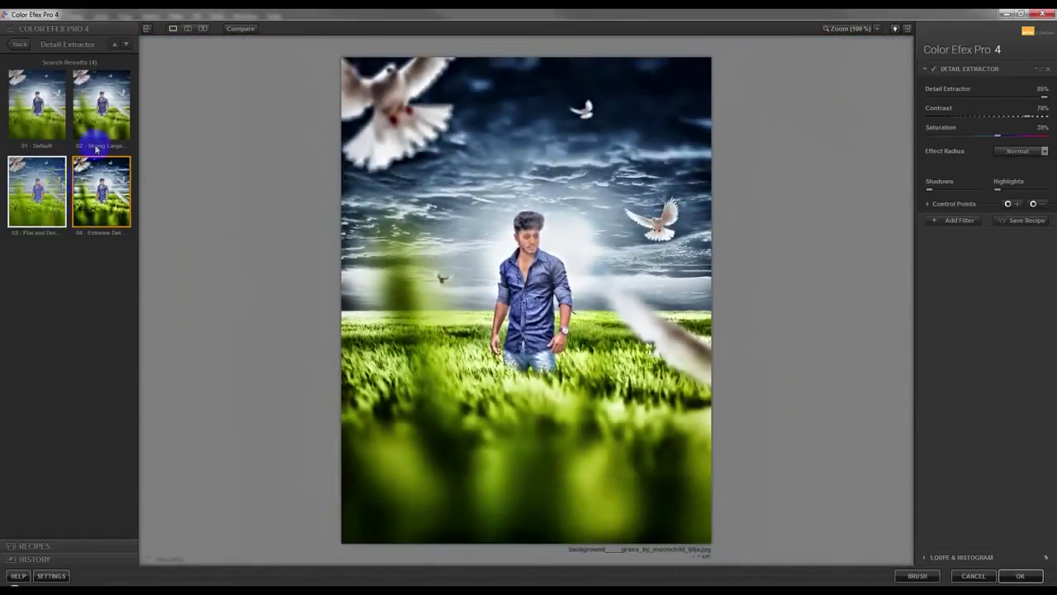
left_click(76, 120)
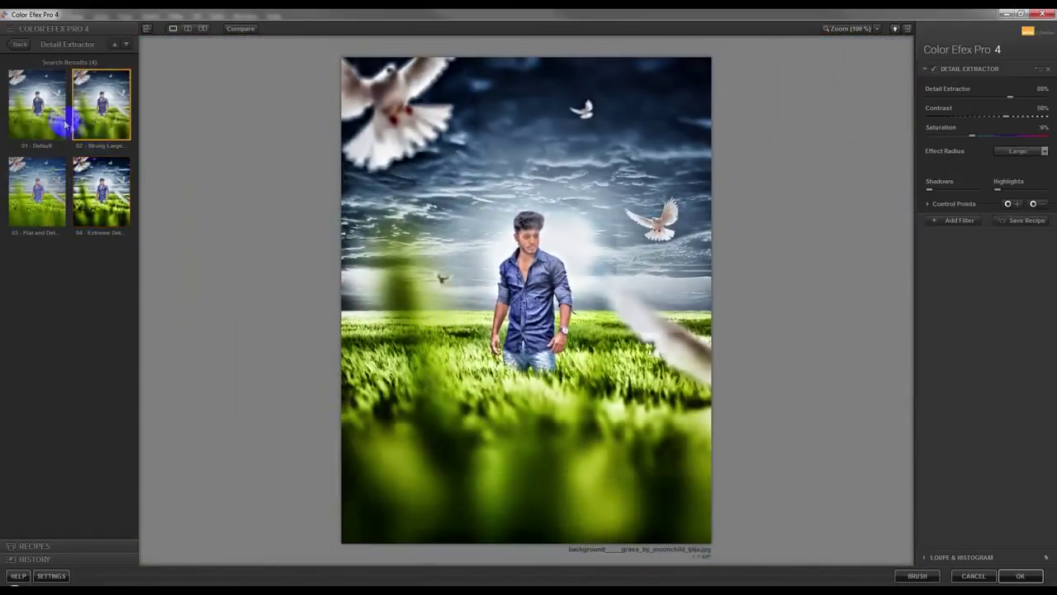
left_click(65, 124)
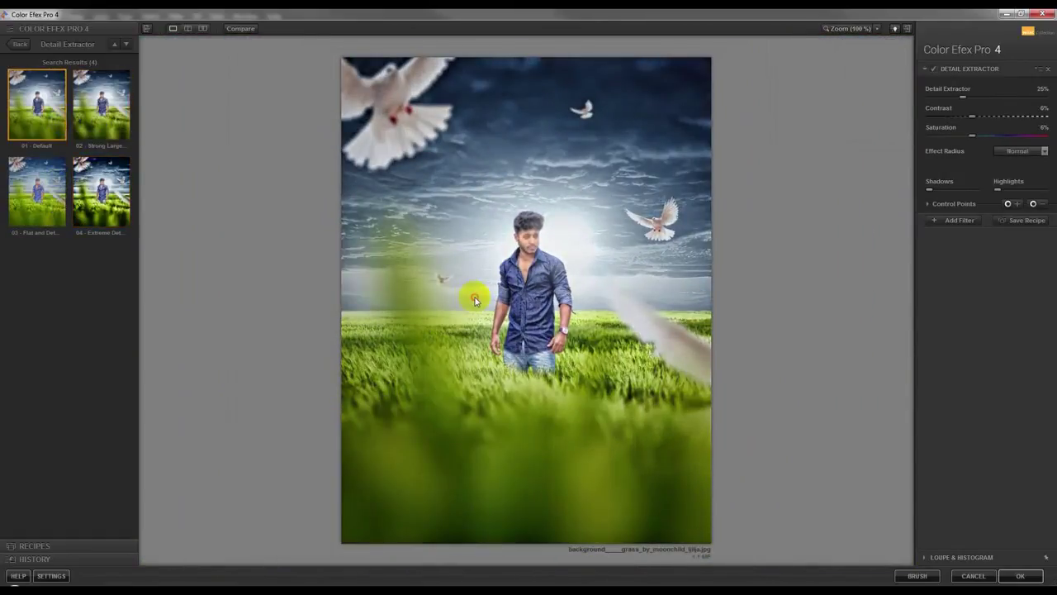
left_click(475, 300)
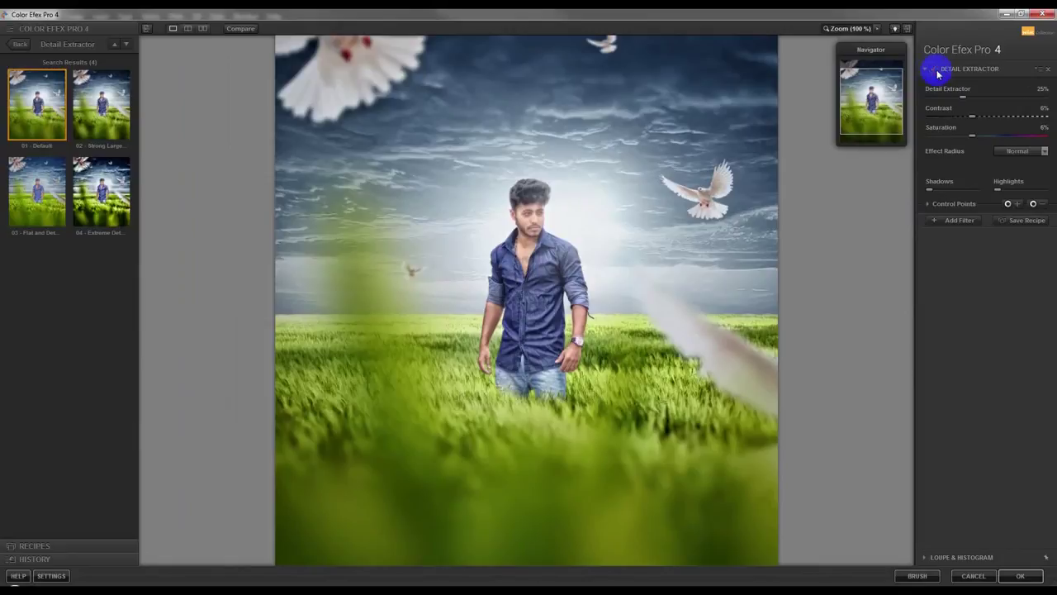
Compare the image with and without Detail Extractor, then view the whole image
left_click(936, 73)
left_click(936, 73)
left_click(937, 73)
left_click(936, 72)
left_click(937, 72)
left_click(937, 73)
left_click(937, 73)
left_click(937, 73)
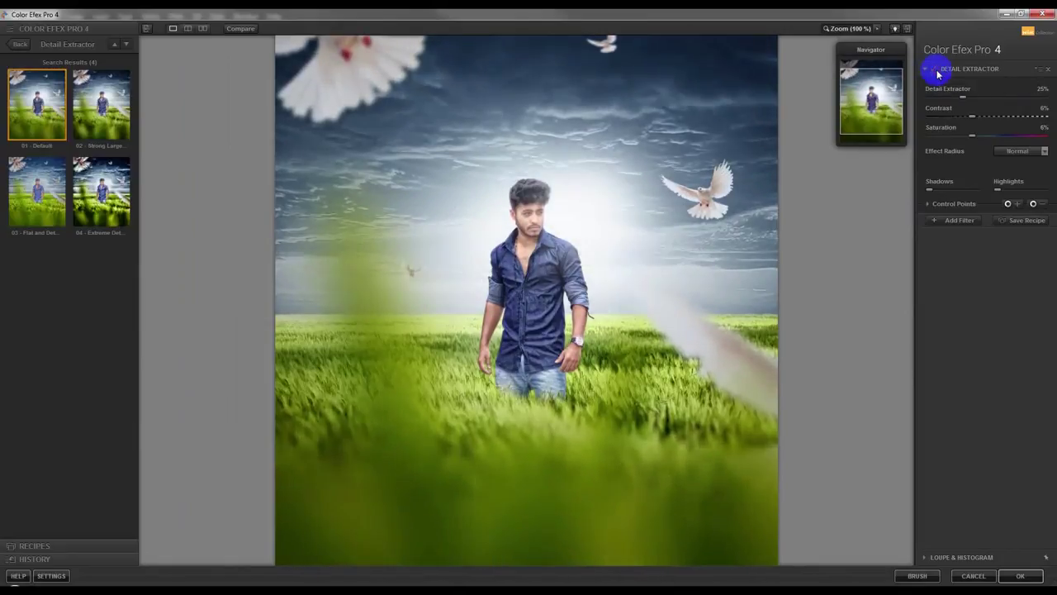
left_click(937, 72)
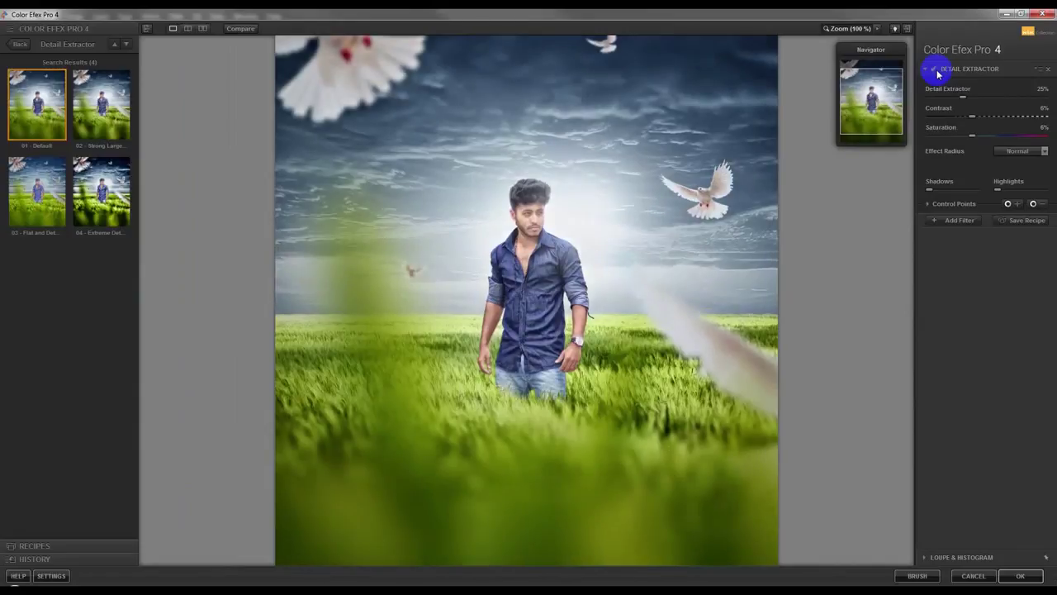
left_click(636, 195)
left_click(635, 196)
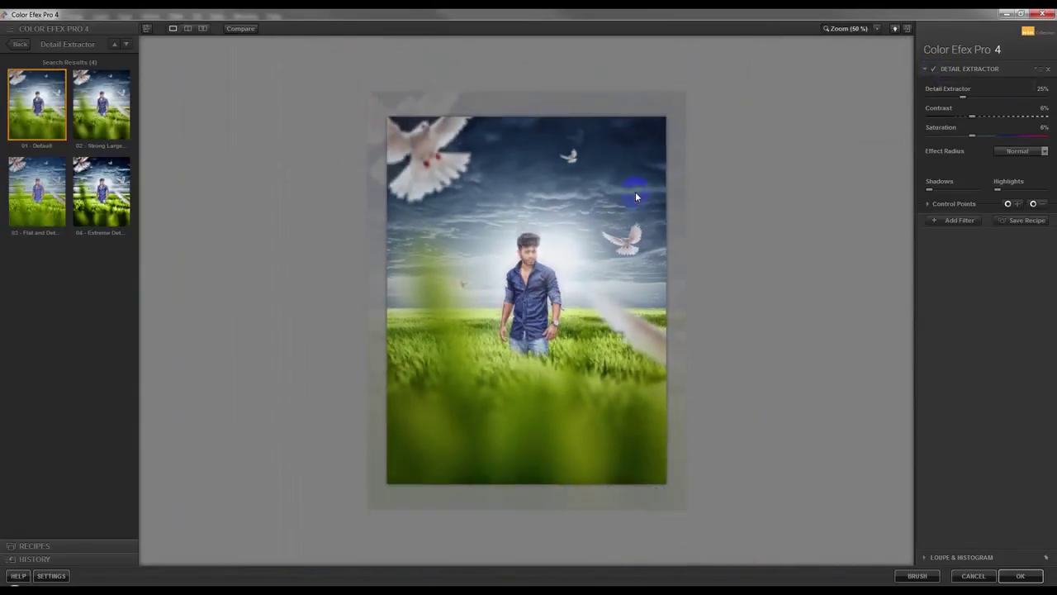
Lower the Detail Extractor strength to about 14% and add a second filter slot
left_click(955, 101)
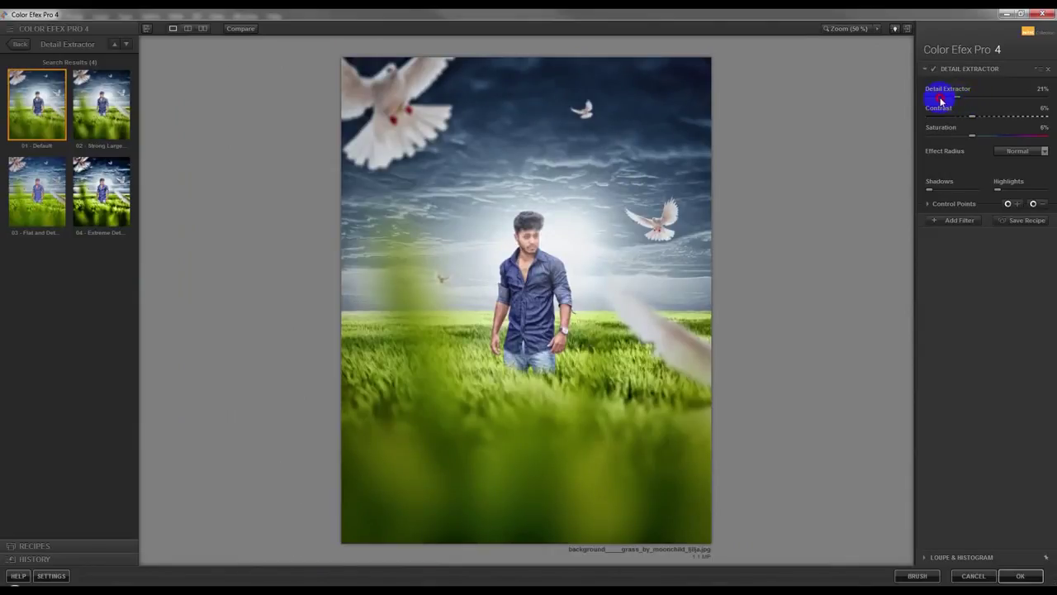
left_click_drag(945, 98, 969, 99)
left_click(958, 221)
left_click(19, 44)
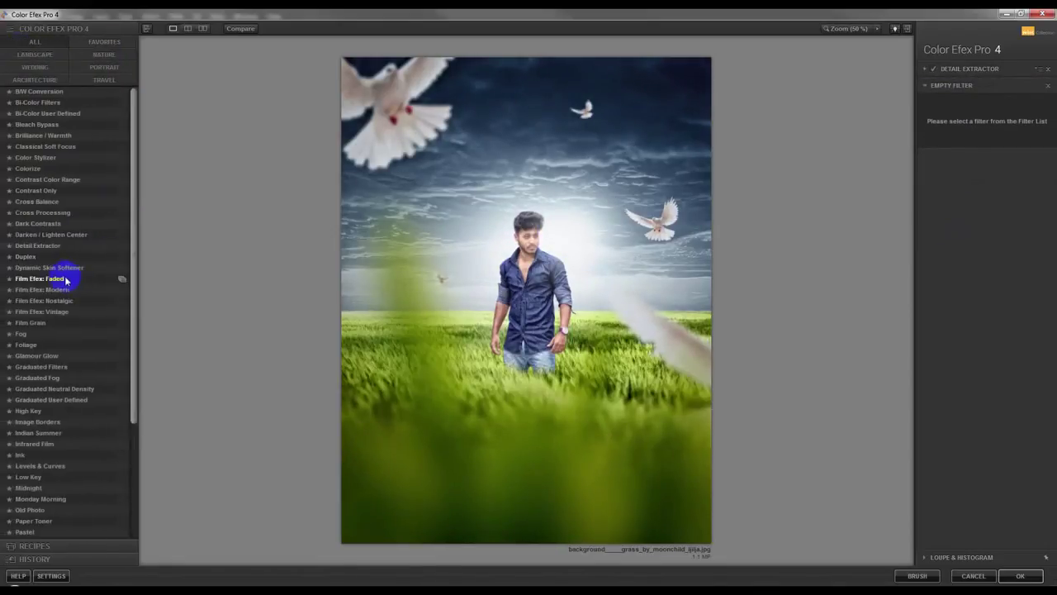
Try Darken / Lighten Center and Cross Balance, then choose Cross Processing as the second filter
left_click(39, 245)
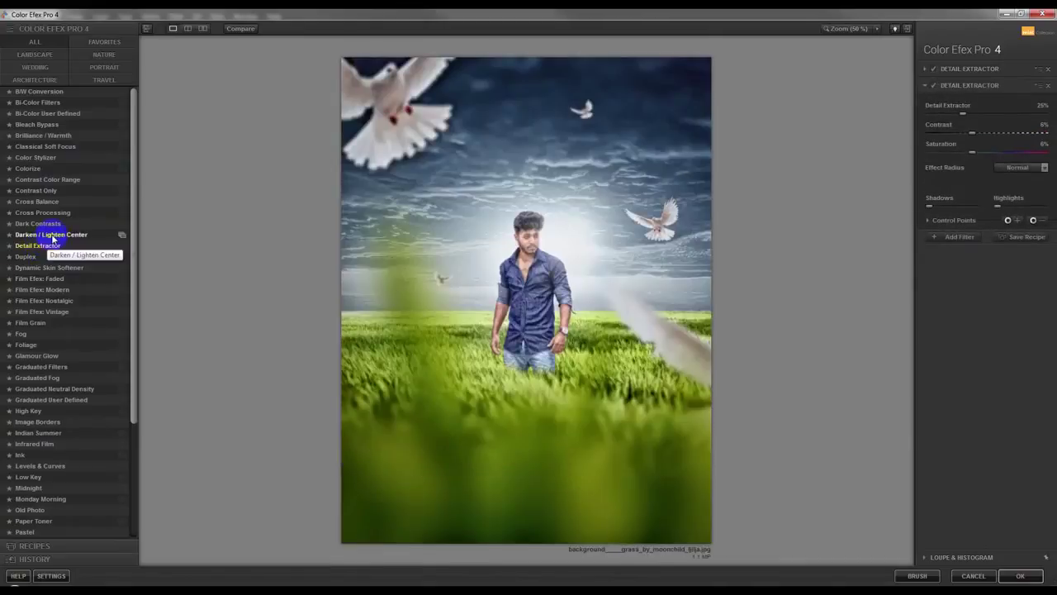
left_click(52, 238)
left_click(42, 203)
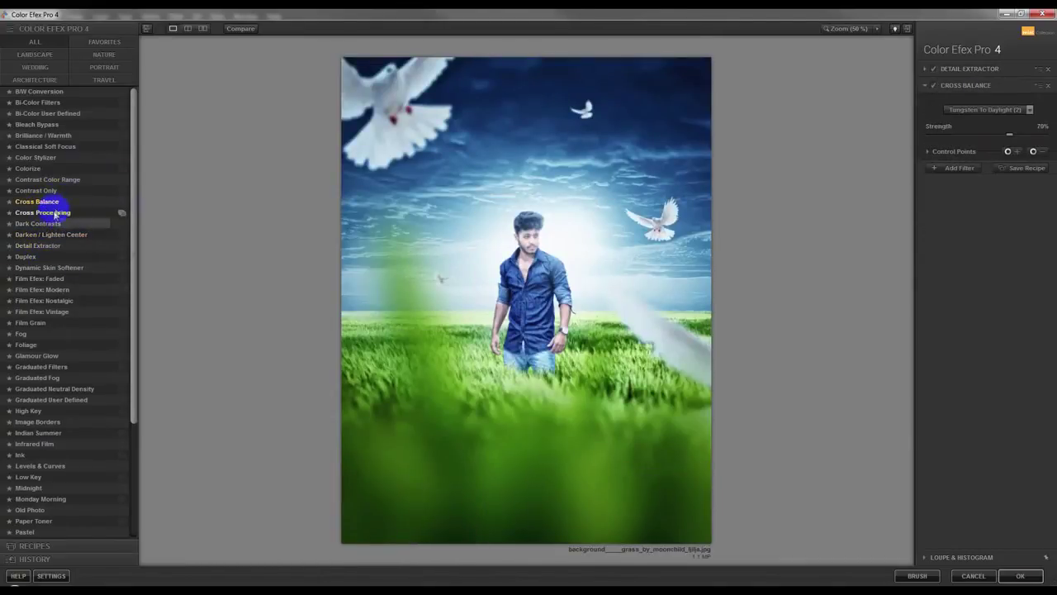
left_click(43, 213)
Set Cross Processing to method B02 at 19% strength
left_click(1028, 116)
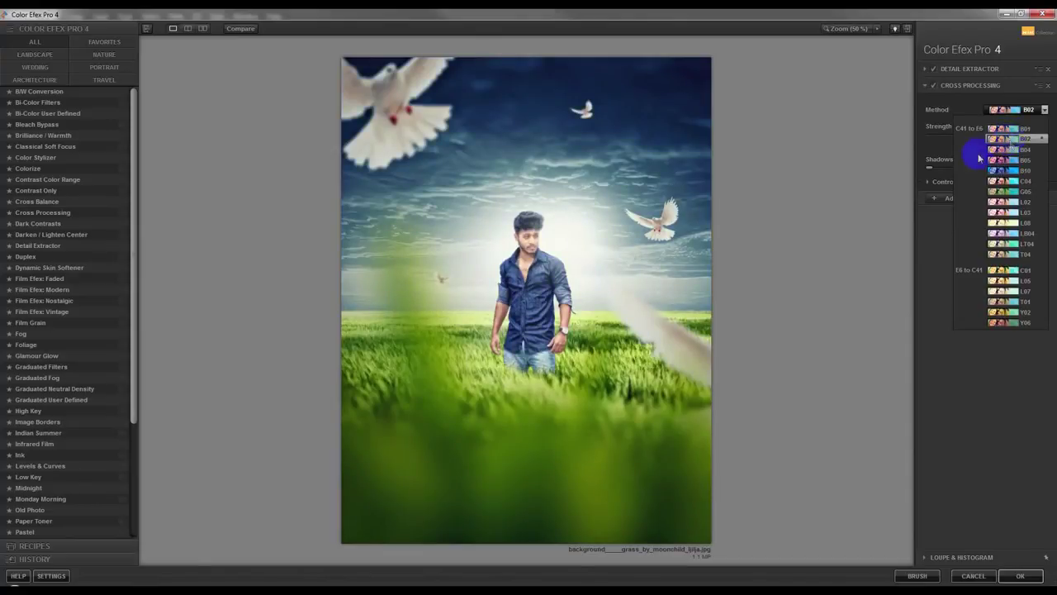
left_click(952, 416)
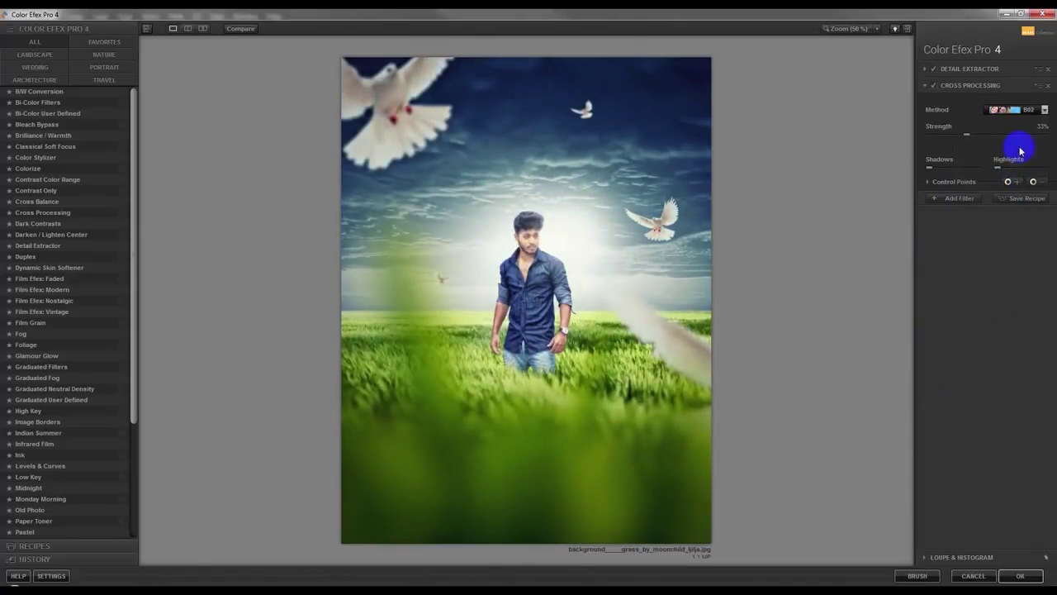
left_click_drag(967, 134, 950, 136)
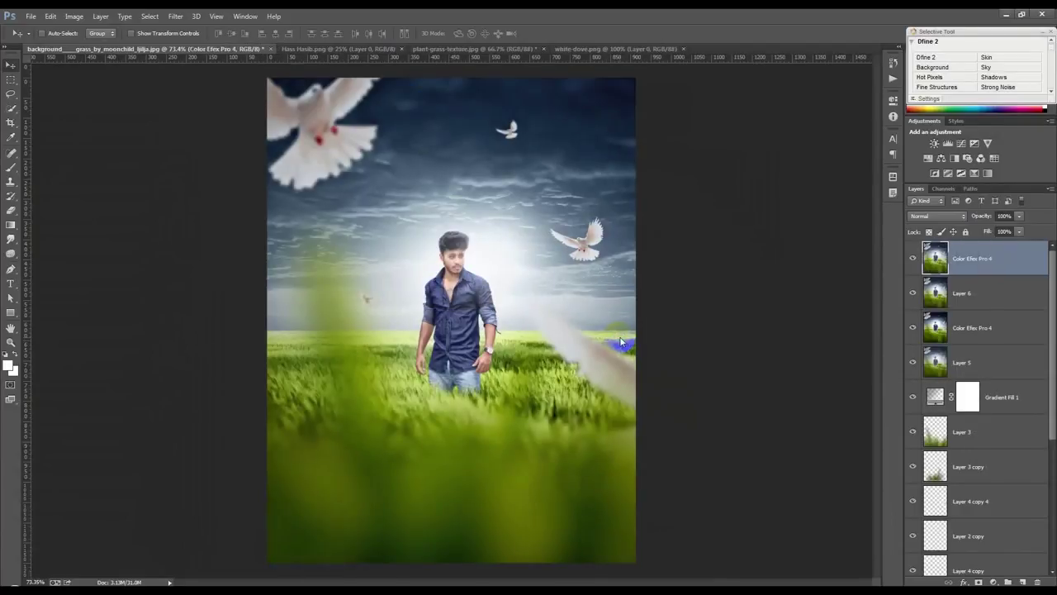
Keep the Color Efex layer visible at 100% opacity and open Save As on the Desktop
left_click_drag(989, 217, 963, 218)
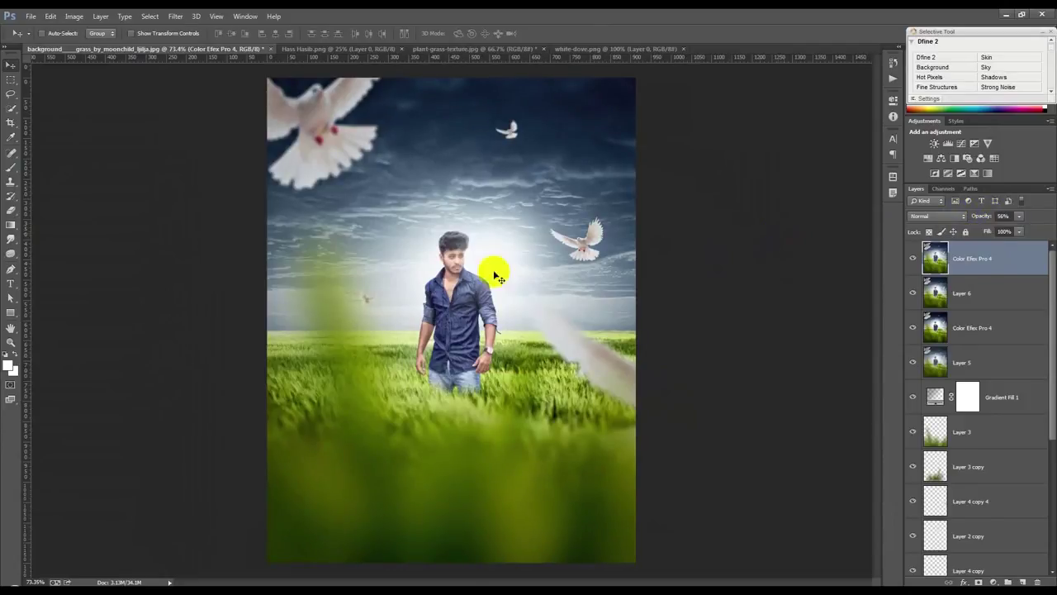
left_click_drag(990, 218, 1024, 218)
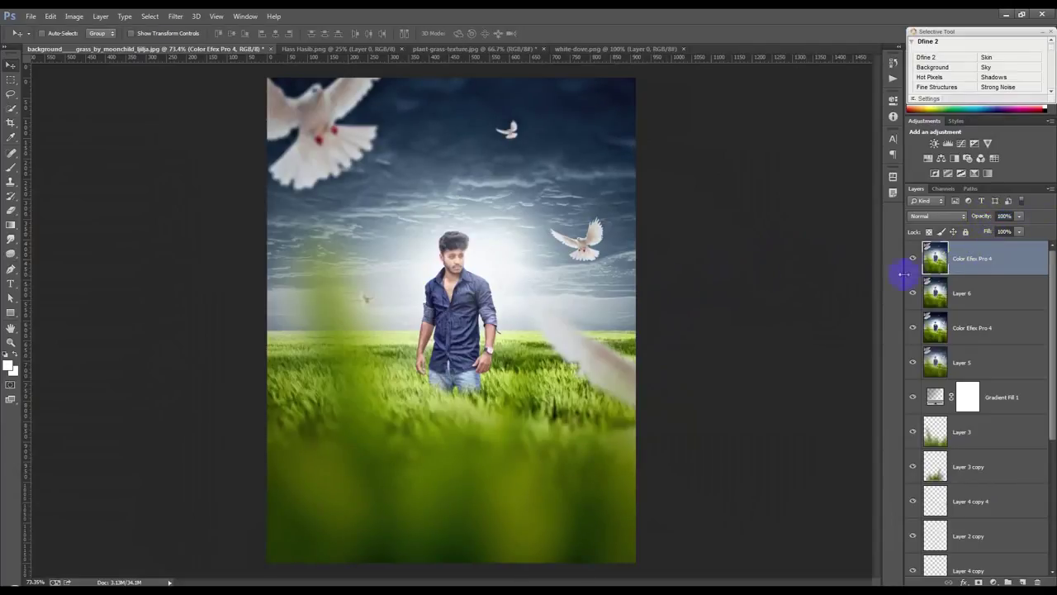
left_click(913, 258)
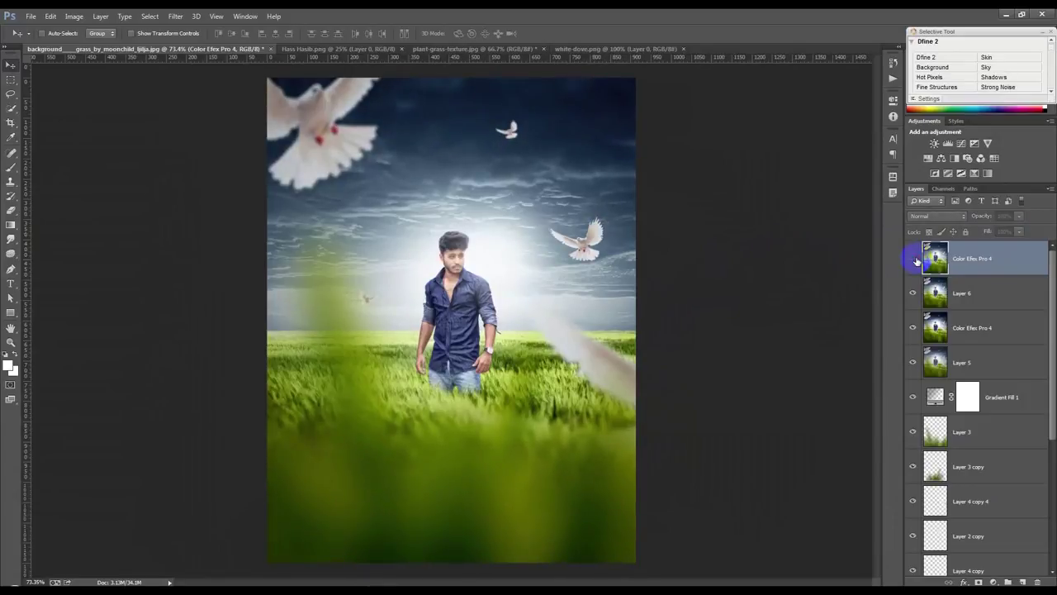
left_click(913, 259)
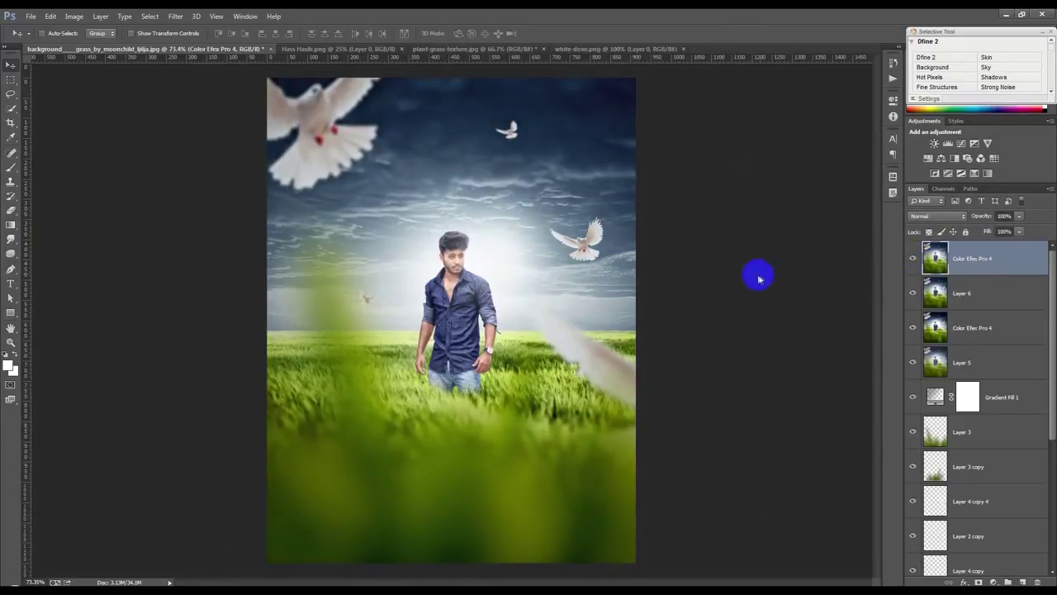
key("ctrl+shift+s")
left_click(43, 85)
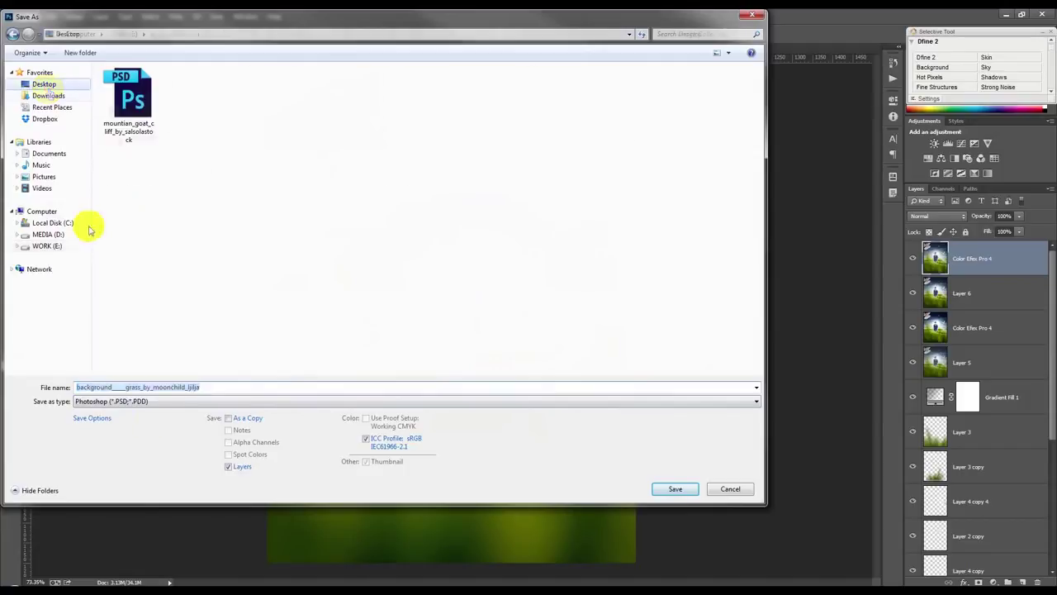
Save the file to the Desktop as 'Photo Maipulation' in Photoshop PSD format
type("Photo Maipulation")
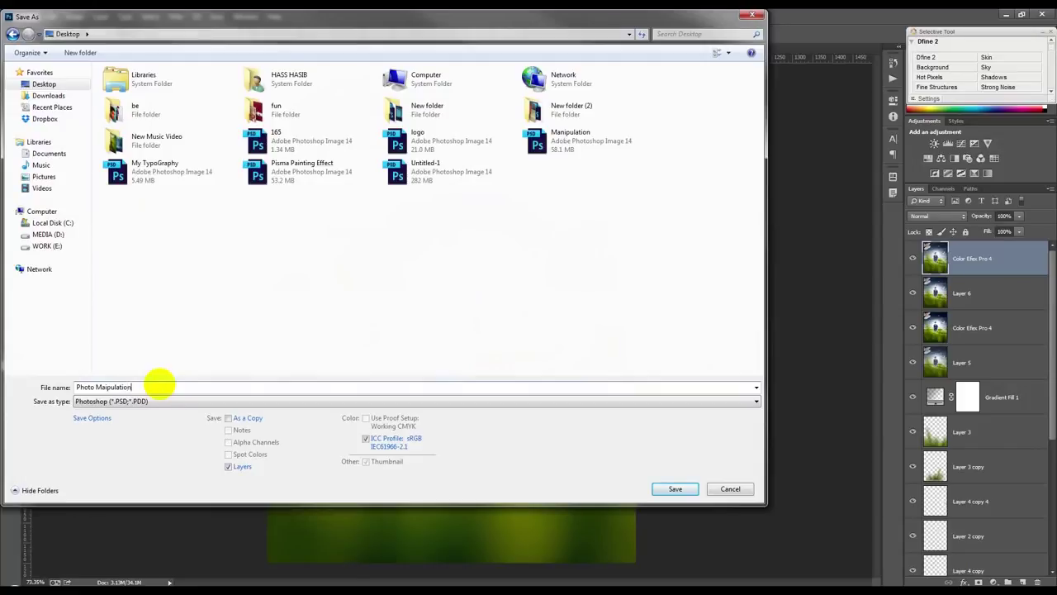
key("Return")
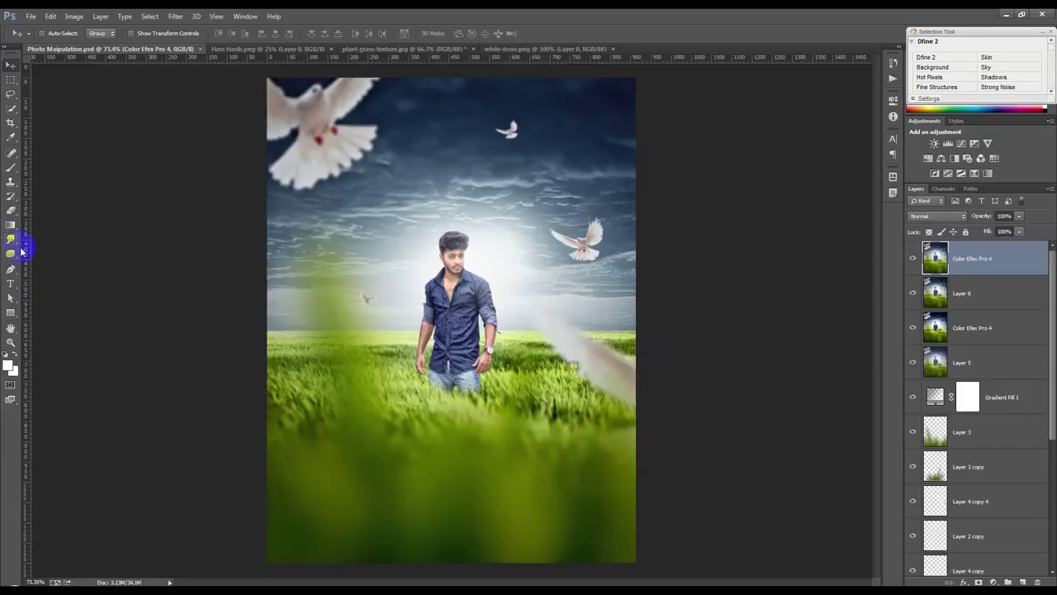
Select the Blur tool and enlarge its brush to 400
left_click_drag(10, 238, 47, 240)
left_click(47, 239)
key("]")
left_click_drag(469, 308, 481, 327)
key("]")
key("]")
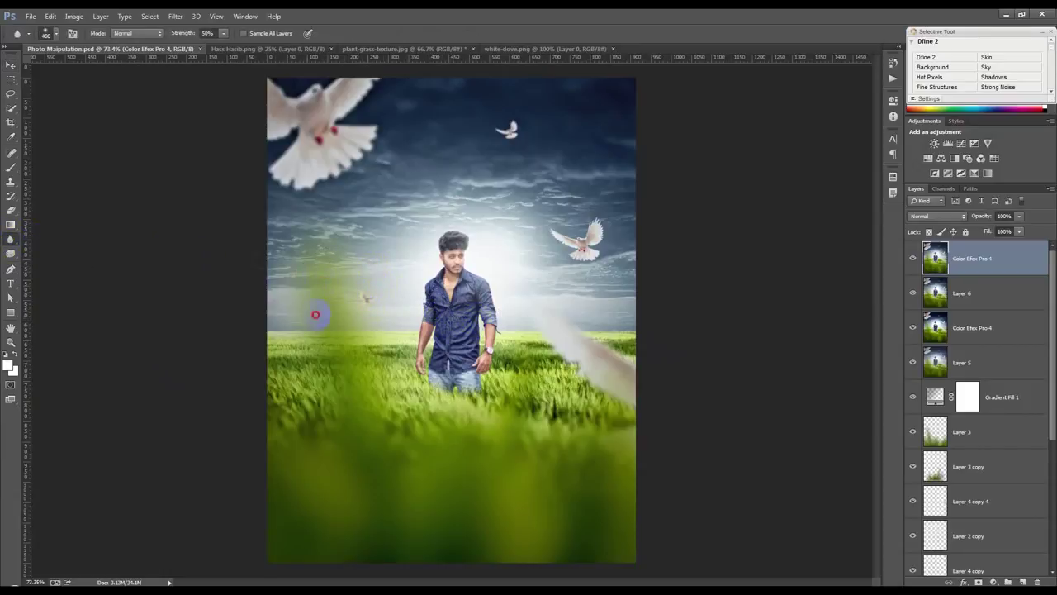
Blur the left sky, the dove's wing and the foreground grass
left_click_drag(361, 274, 537, 236)
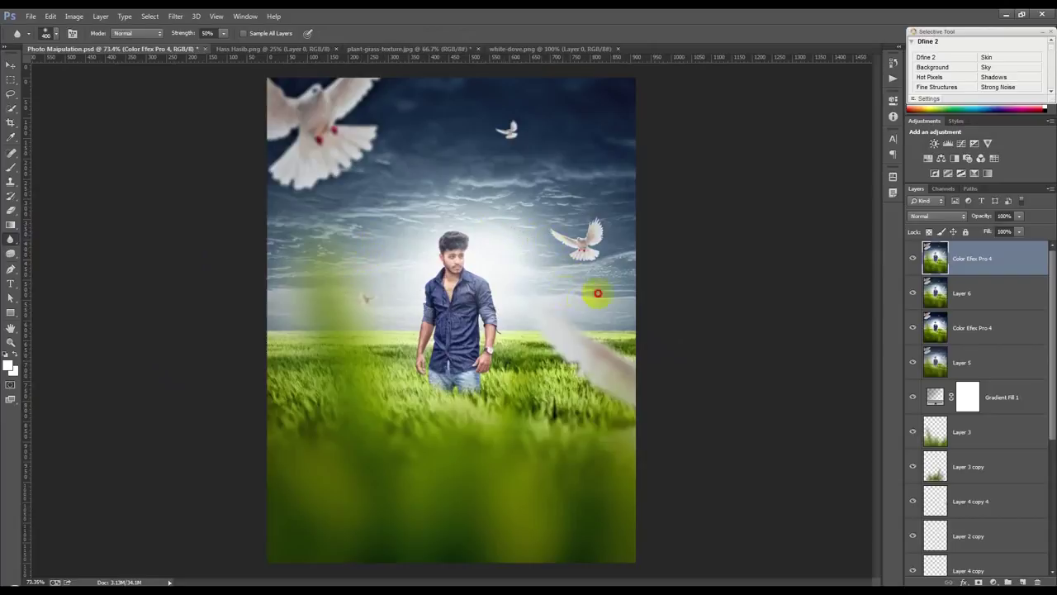
left_click_drag(525, 195, 329, 205)
mouse_move(415, 304)
left_mouse_down()
mouse_move(510, 413)
mouse_move(505, 391)
left_mouse_up()
mouse_move(365, 346)
left_mouse_down()
mouse_move(594, 328)
mouse_move(636, 351)
left_mouse_up()
mouse_move(501, 222)
left_mouse_down()
mouse_move(431, 203)
mouse_move(378, 272)
left_mouse_up()
left_click_drag(374, 205, 457, 193)
left_click(414, 173)
left_click_drag(516, 106, 373, 134)
left_click(411, 436)
left_click_drag(411, 435, 608, 438)
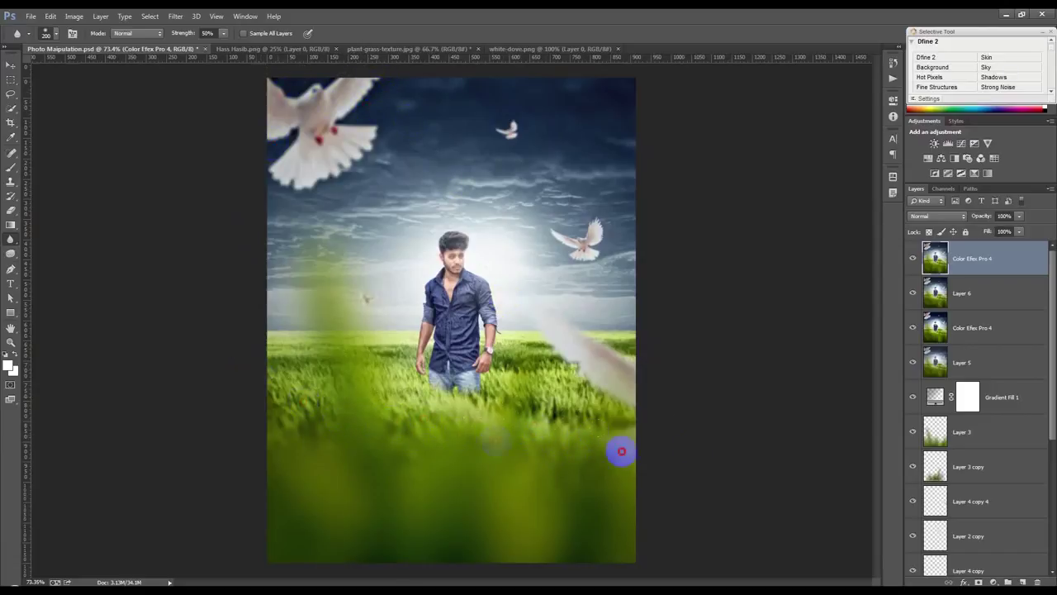
Zoom in to blur the sky left of the man, then return to the Move tool
left_click(11, 64)
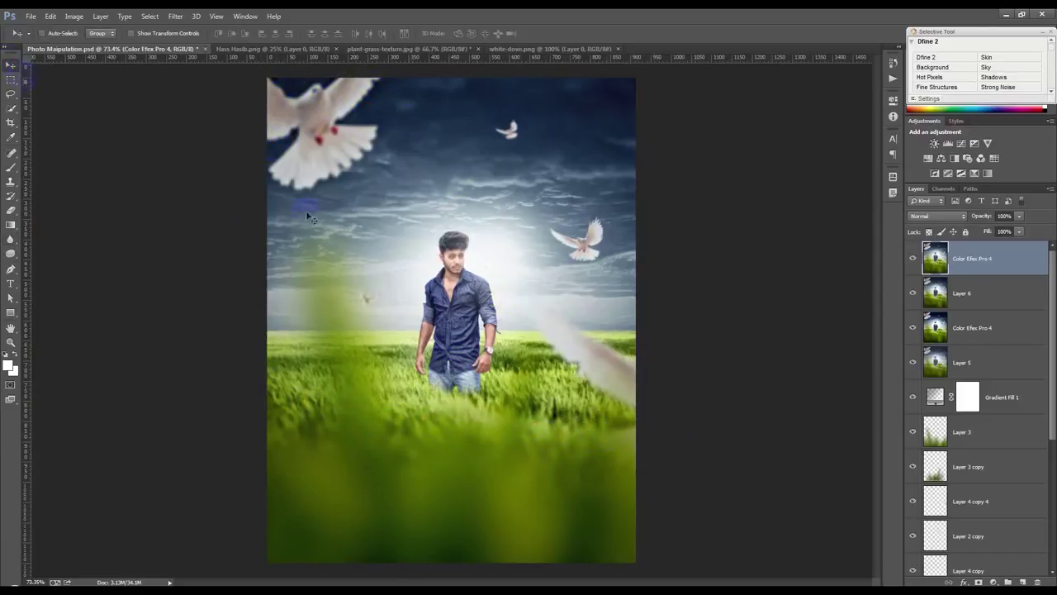
scroll(465, 325, "up", 1)
scroll(465, 324, "up", 1)
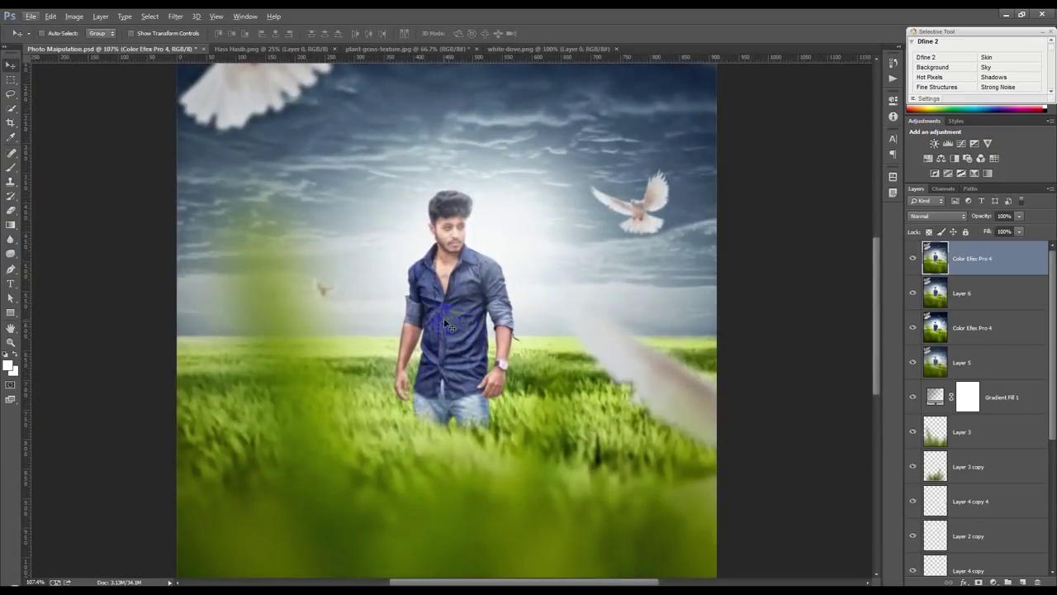
left_click(11, 239)
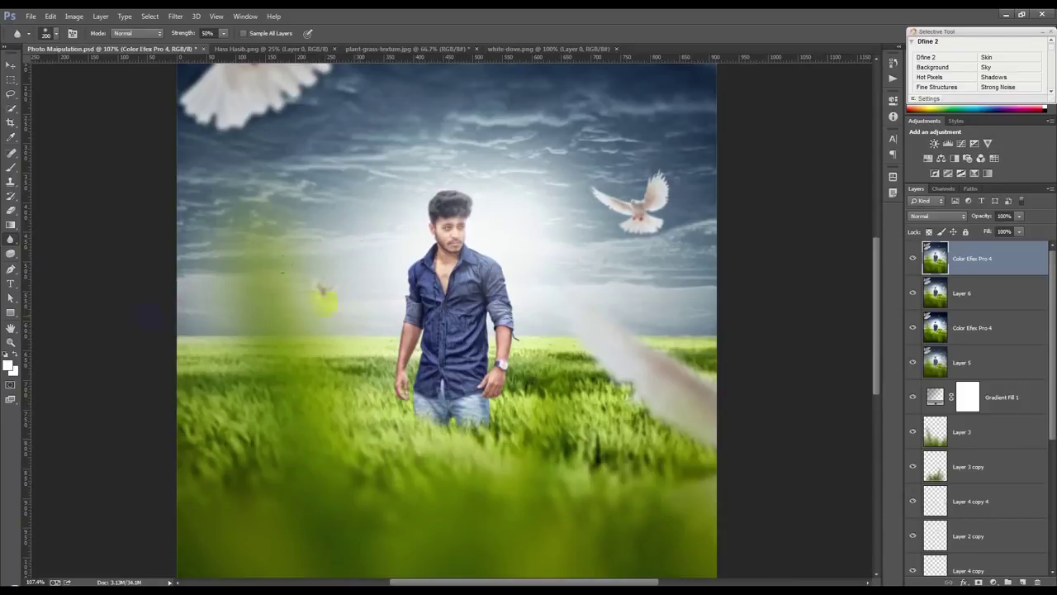
left_click_drag(566, 249, 559, 276)
scroll(377, 235, "down", 2)
scroll(378, 235, "down", 1)
scroll(378, 235, "down", 2)
scroll(376, 238, "down", 1)
scroll(451, 321, "up", 1)
left_click(11, 64)
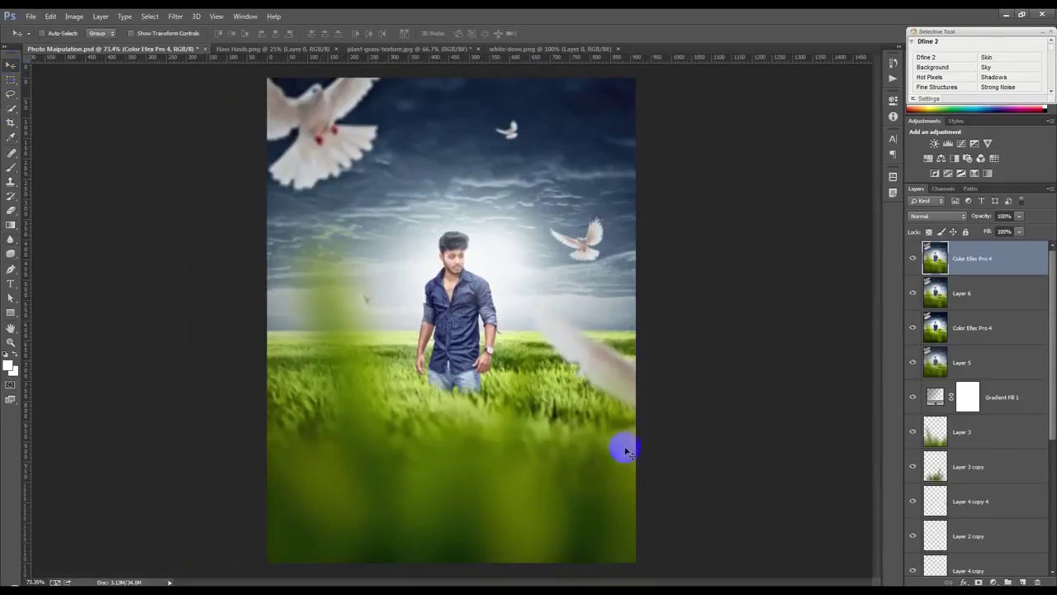